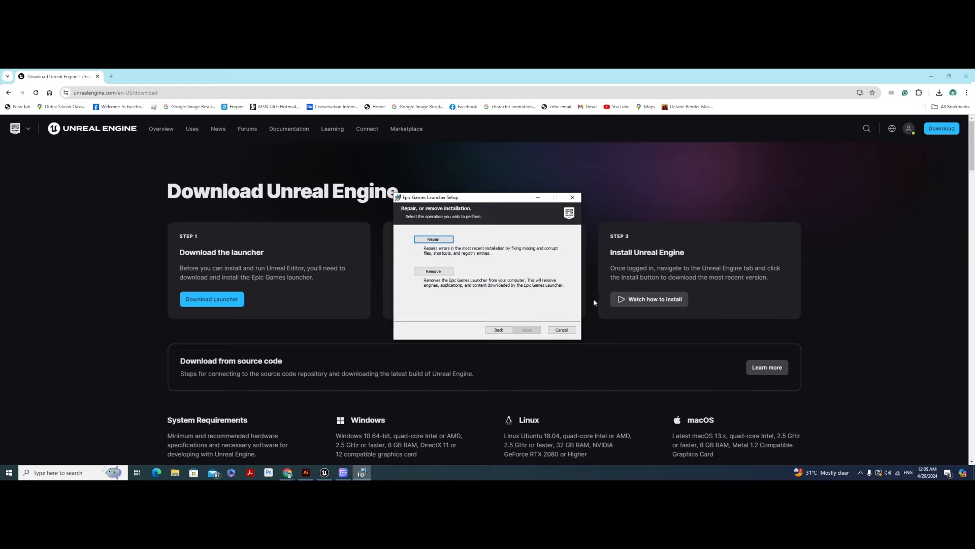
- Cancel the Epic Games Launcher setup and exit the setup wizard
left_click(573, 197)
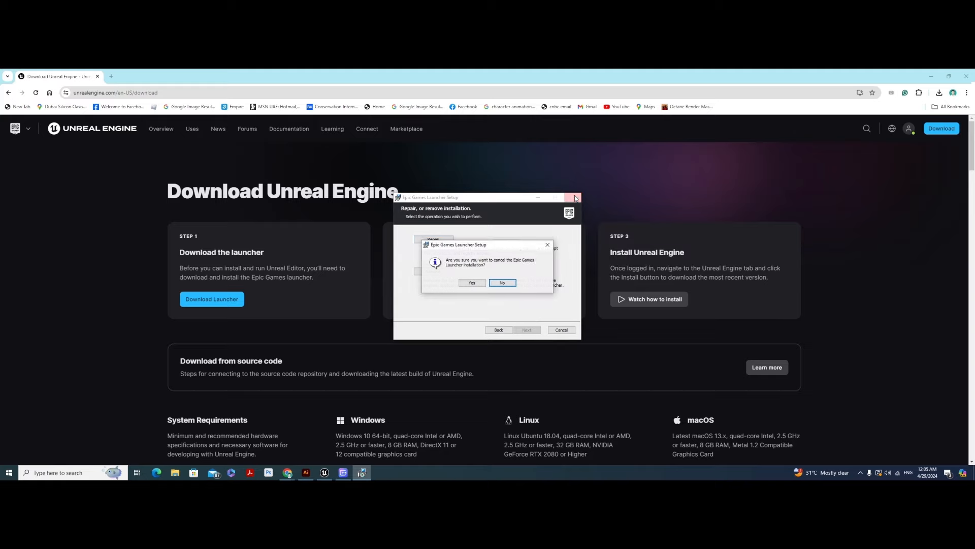
left_click(477, 286)
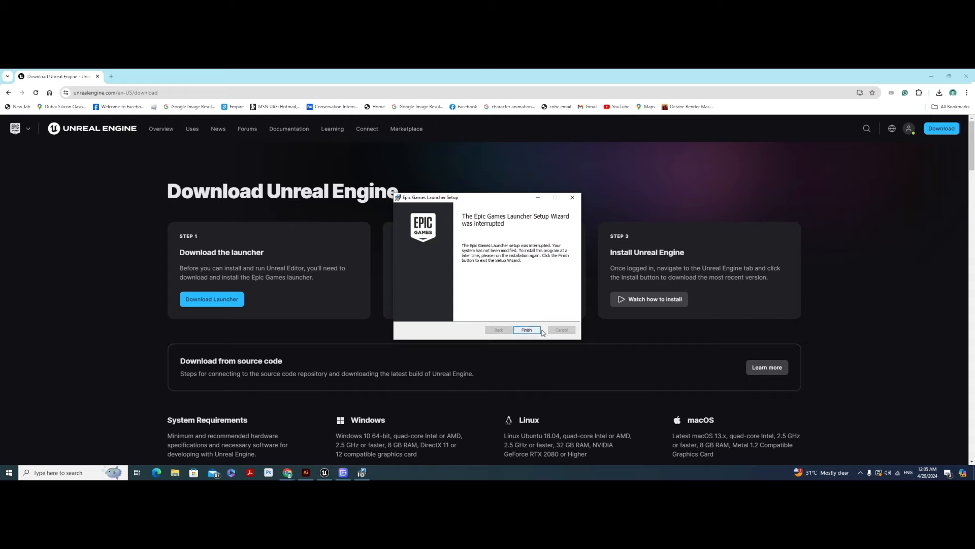
left_click(573, 198)
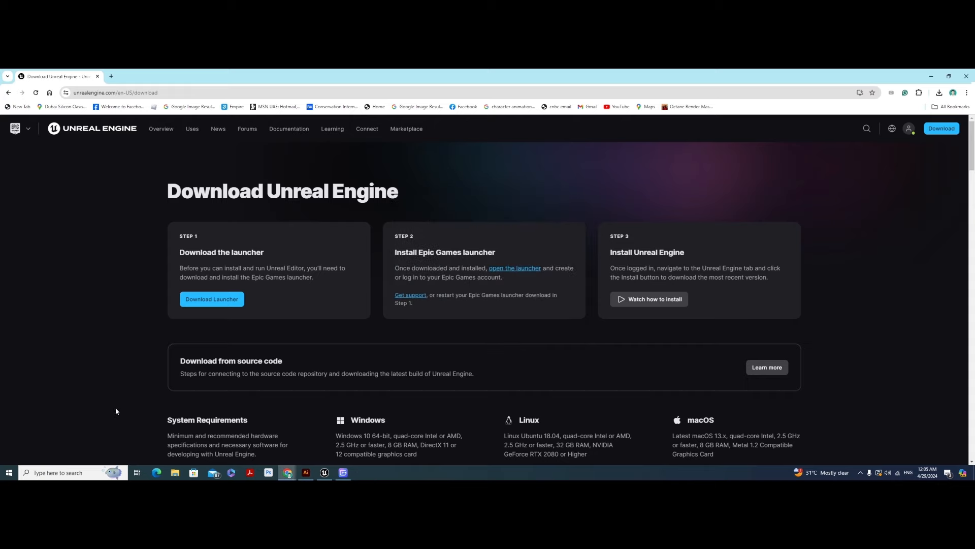
- Switch to the installed Epic Games Launcher and look through the Unreal Engine news page
left_click(78, 478)
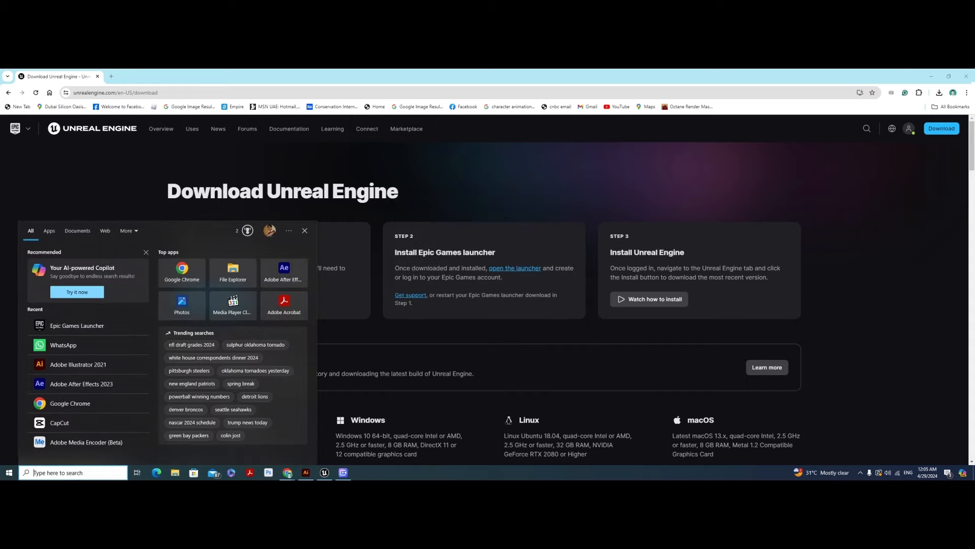
left_click(81, 326)
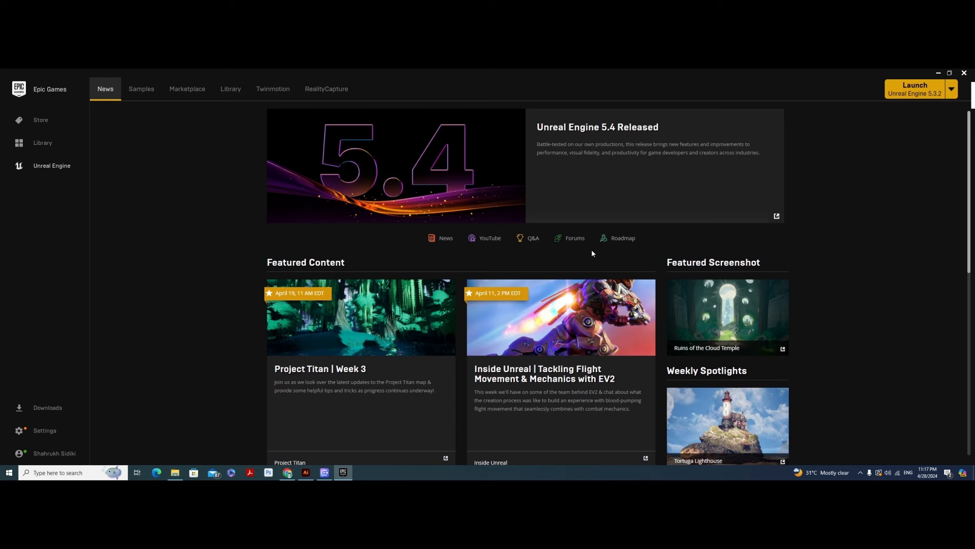
scroll(592, 252, "down", 7)
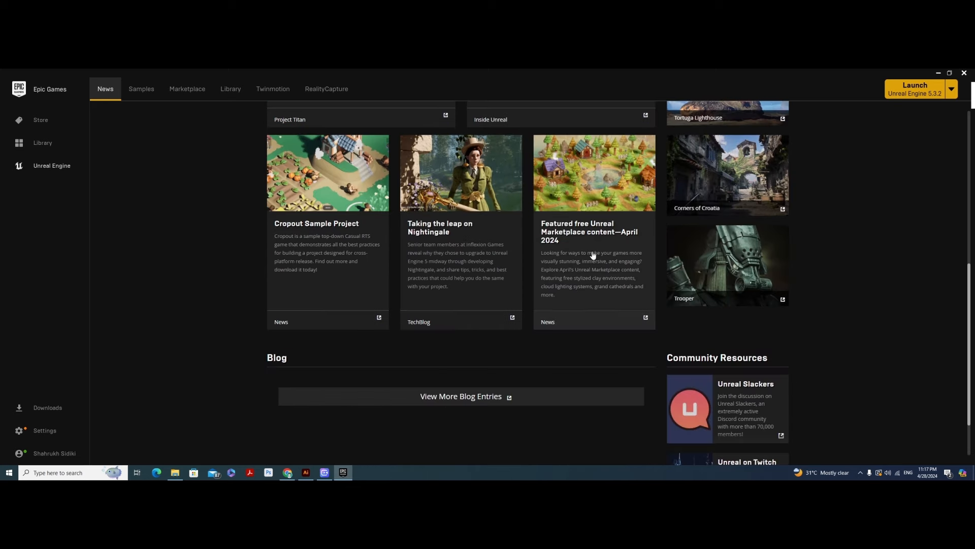
scroll(593, 254, "up", 7)
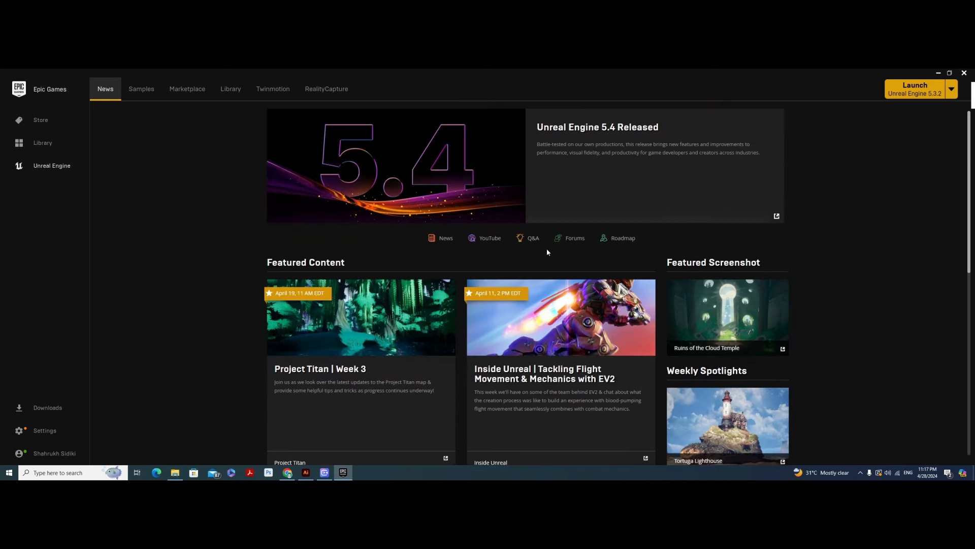
- Look through the Unreal Engine sample projects, including the UE Feature Samples
left_click(148, 93)
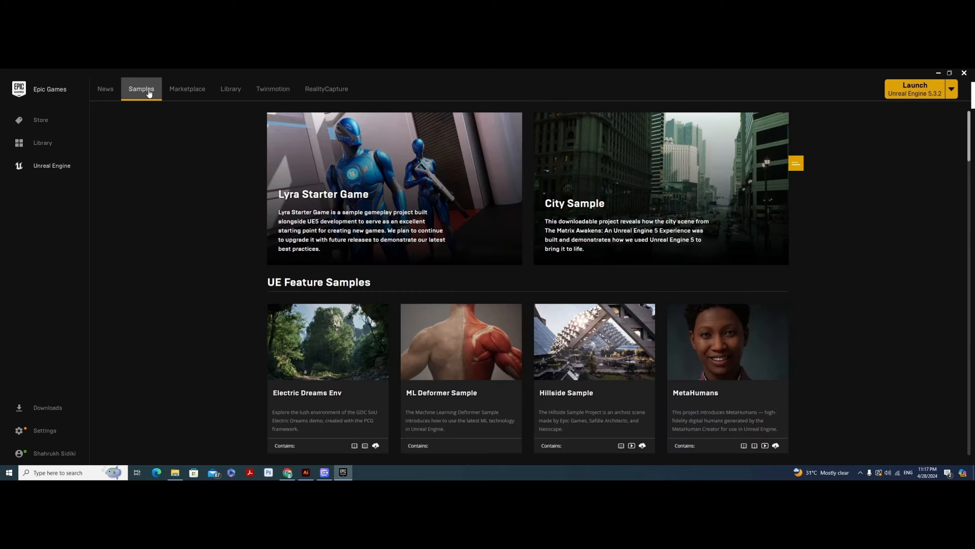
scroll(669, 285, "down", 2)
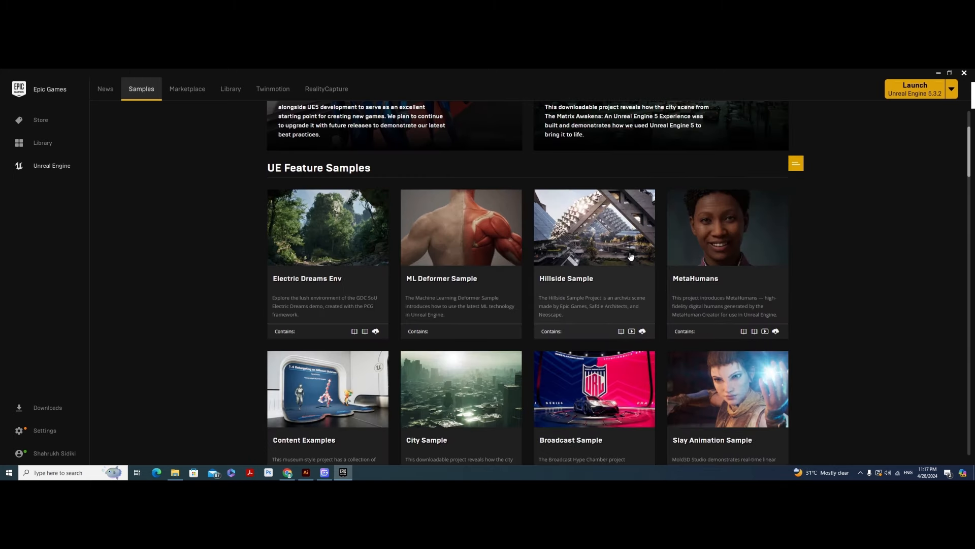
scroll(630, 255, "down", 3)
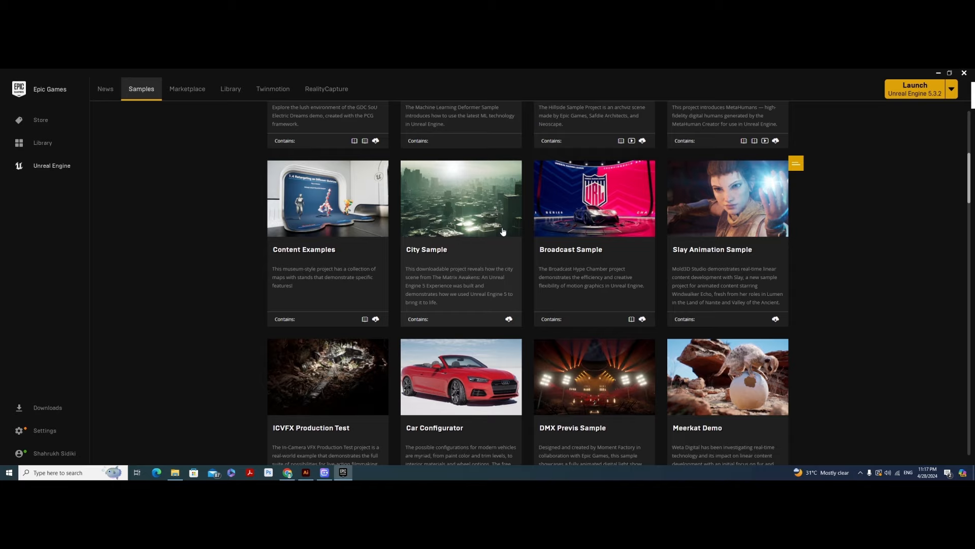
- Look through the Marketplace home page and list its Free For The Month products
left_click(199, 99)
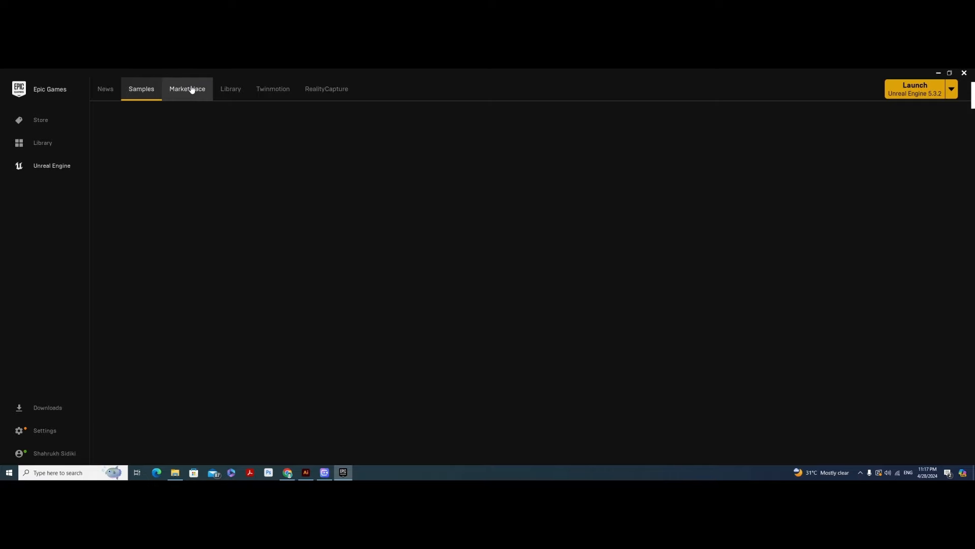
left_click(191, 90)
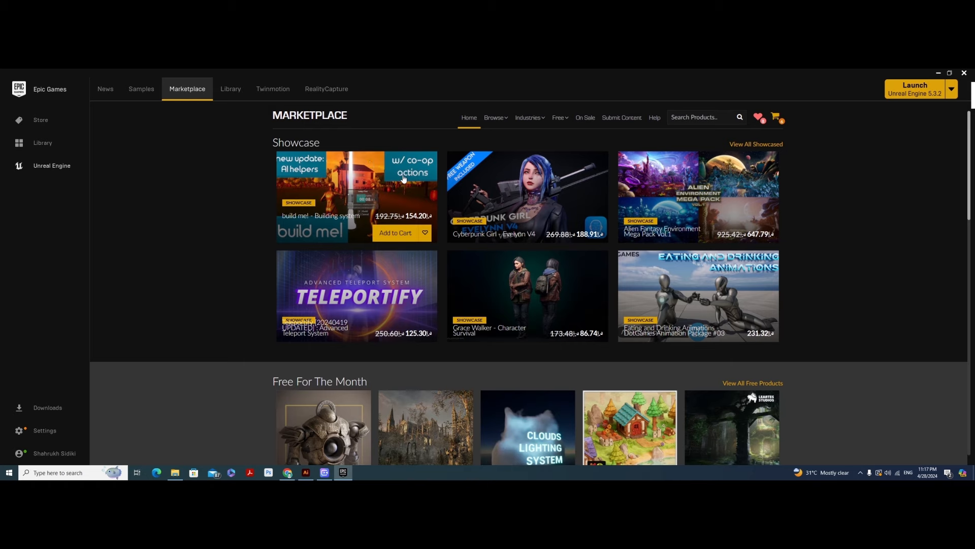
scroll(470, 197, "down", 3)
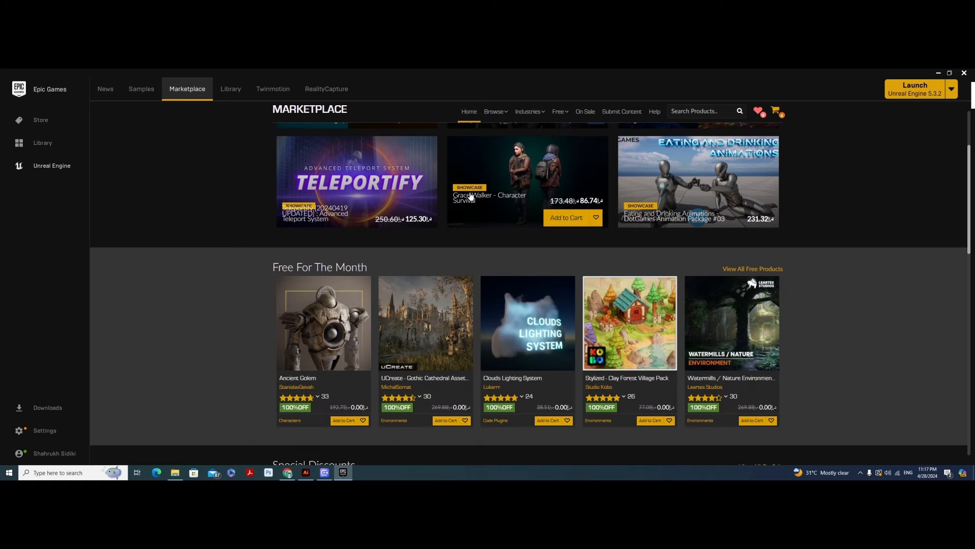
scroll(470, 197, "up", 3)
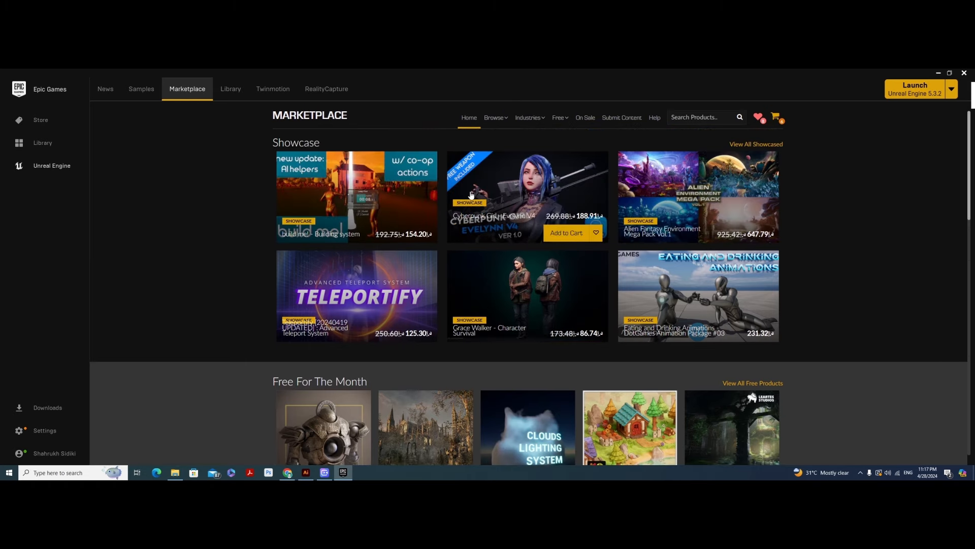
mouse_move(560, 120)
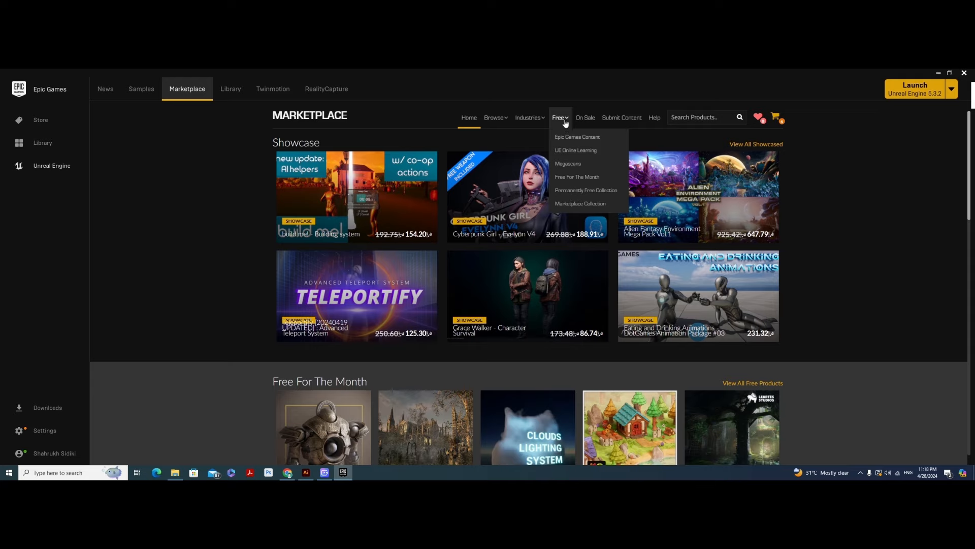
left_click(577, 177)
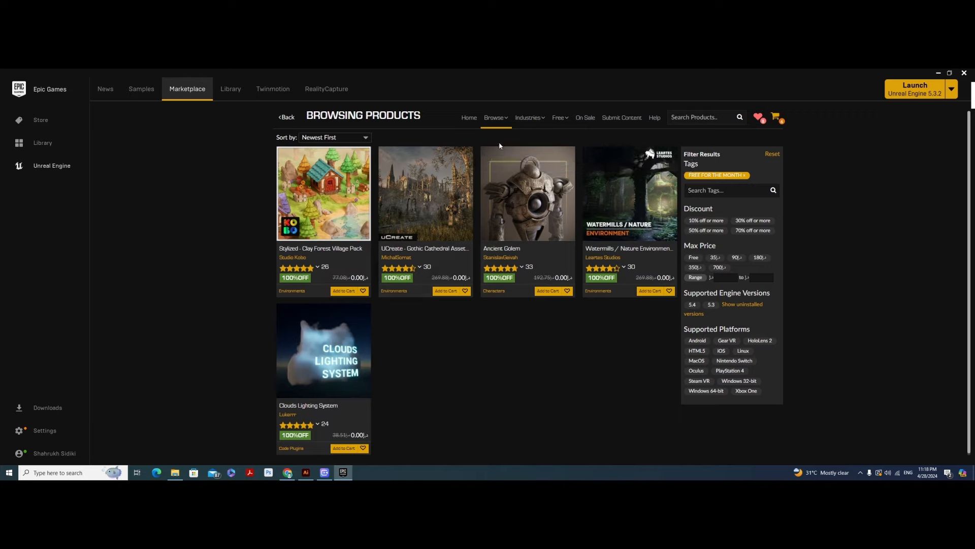
- Review the engine versions, own projects and Vault assets in the Unreal Engine Library
left_click(233, 92)
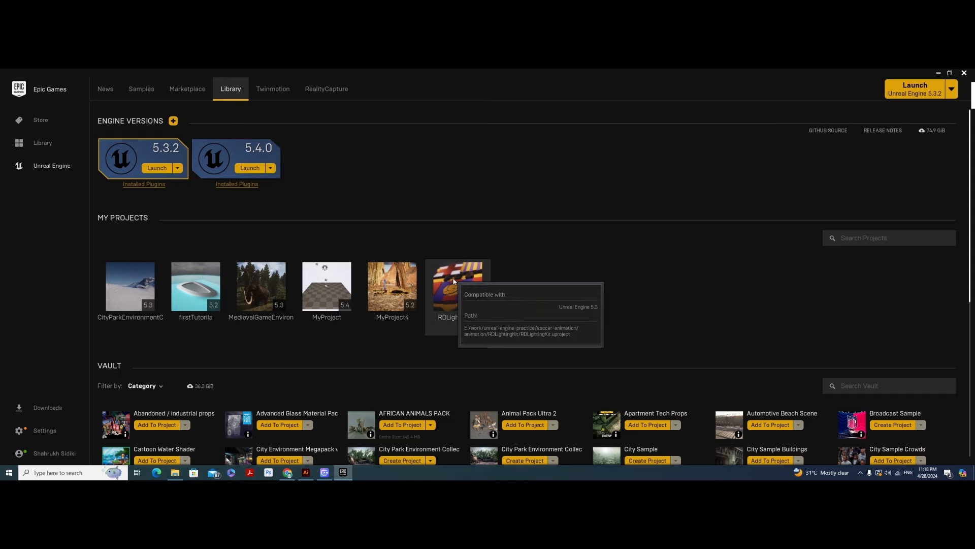
scroll(233, 374, "down", 5)
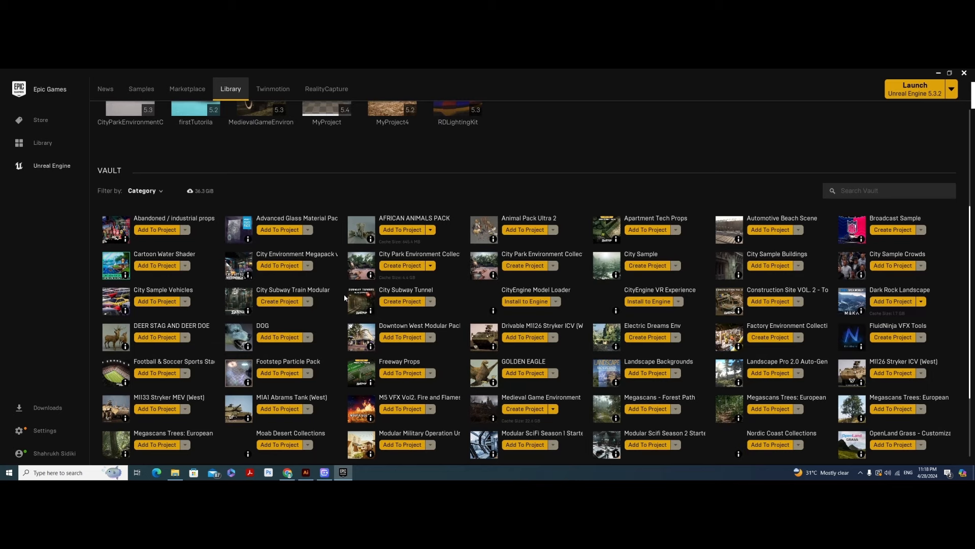
scroll(344, 297, "up", 1)
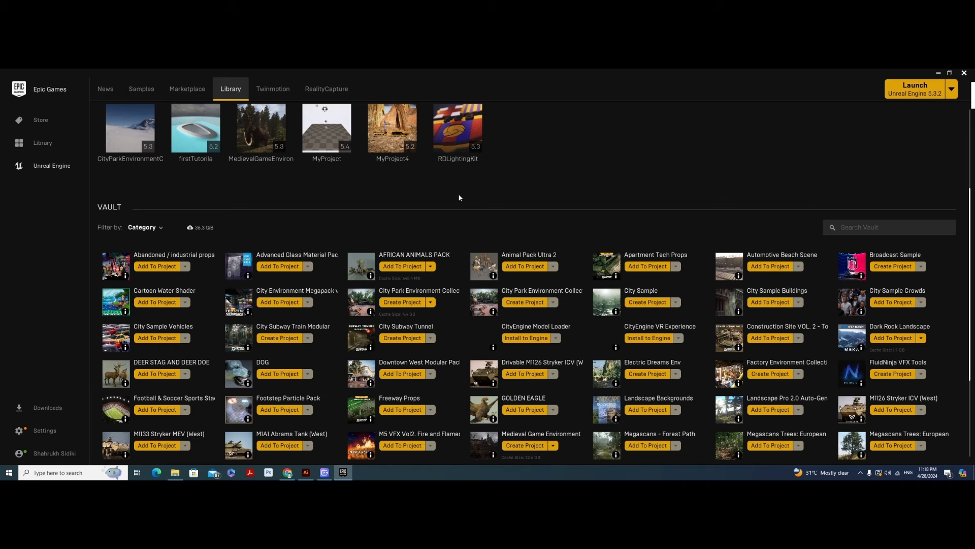
- Search the Marketplace for "car" and filter the results by maximum price, trying Free and 35
left_click(184, 89)
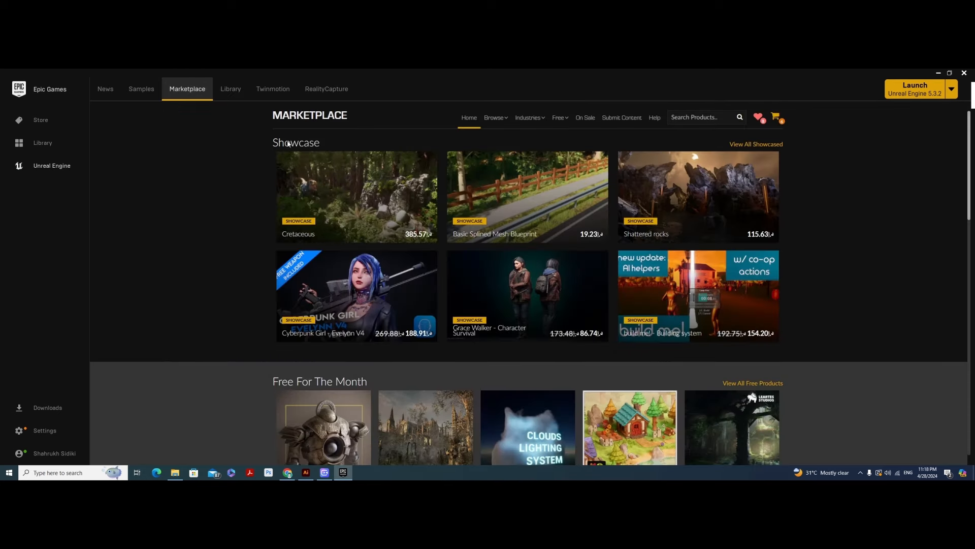
scroll(520, 358, "down", 10)
scroll(520, 359, "up", 10)
type("car")
key("Return")
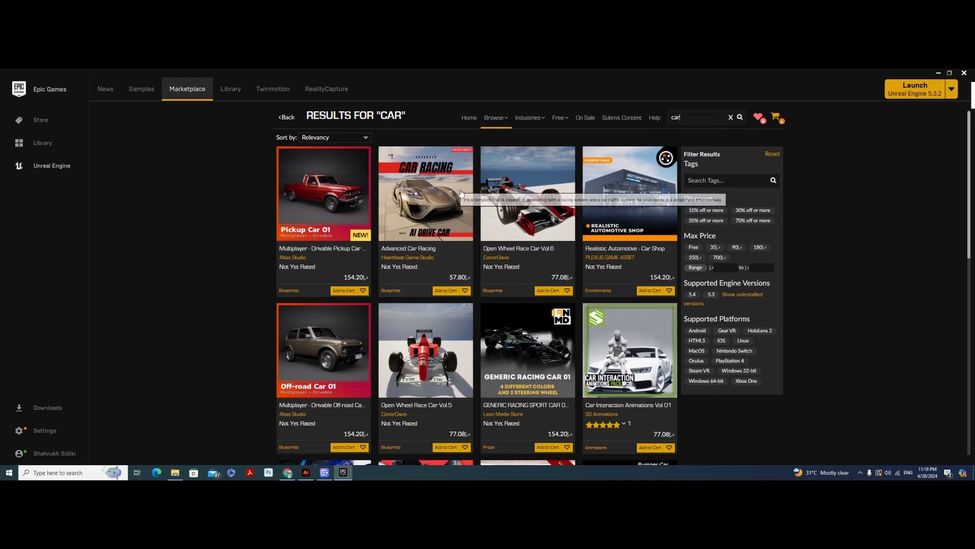
left_click(694, 248)
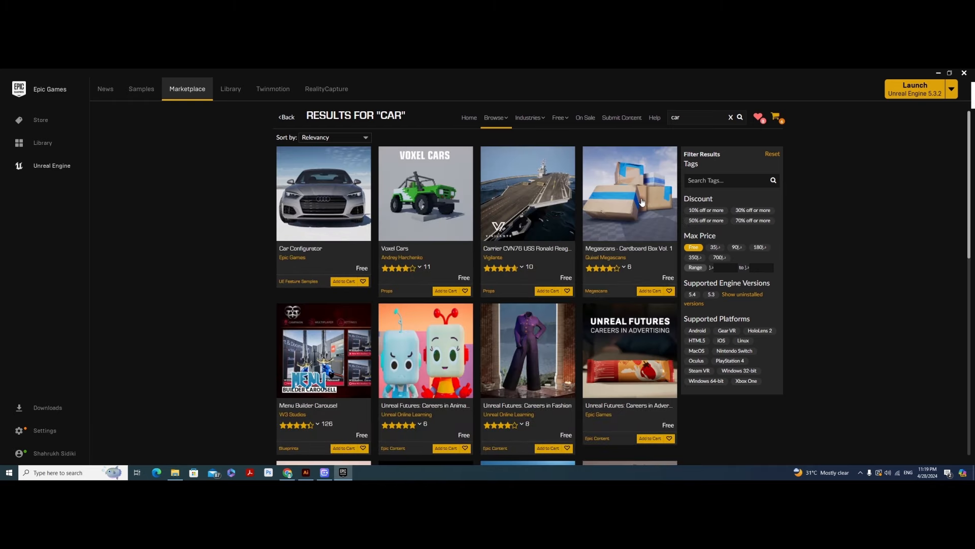
left_click(716, 248)
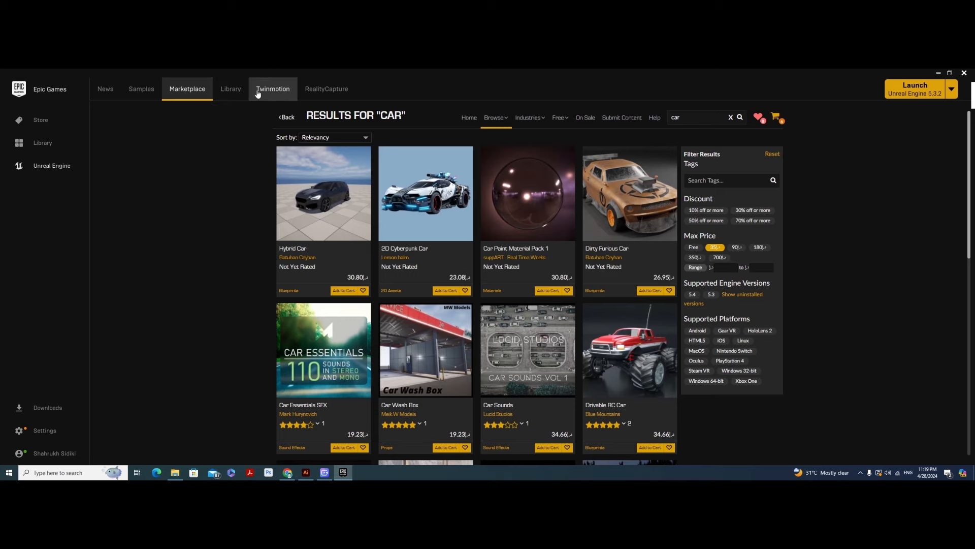
- Return to the Unreal Engine Library, choose Unreal Engine 5.4.0 as the version to run and launch it
left_click(233, 92)
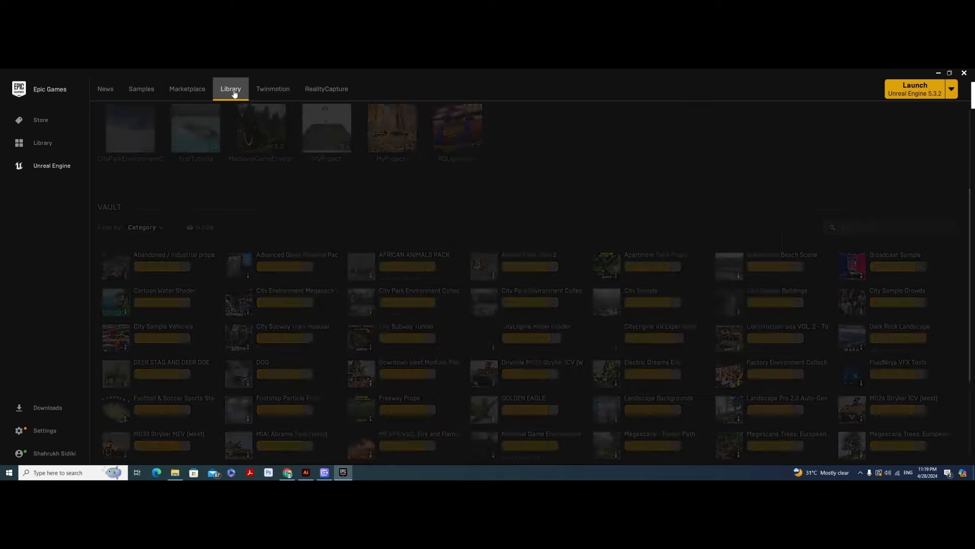
scroll(349, 170, "up", 3)
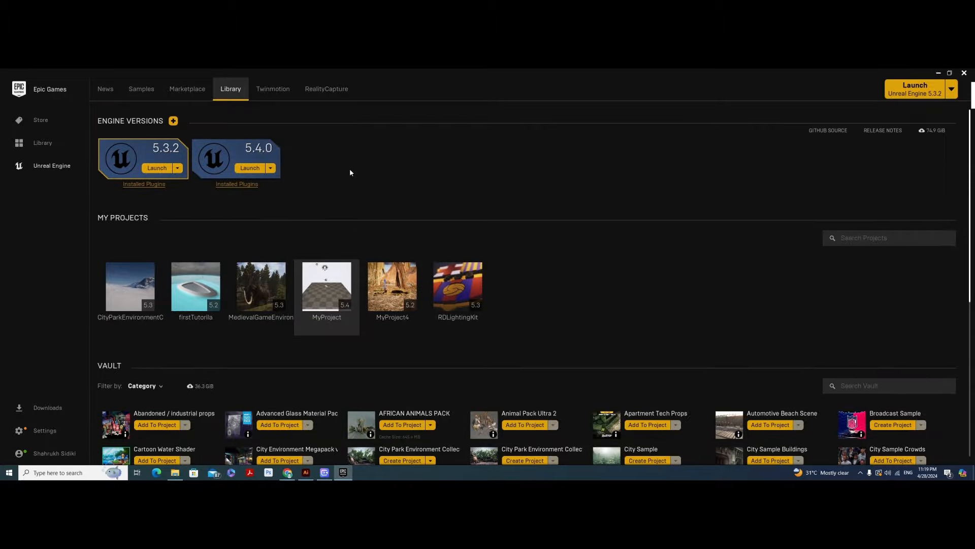
left_click(255, 171)
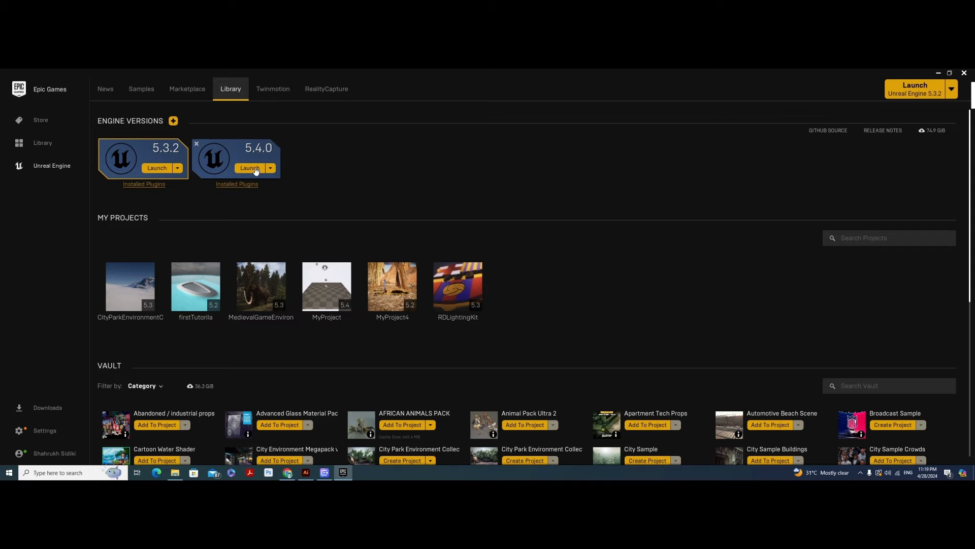
left_click(951, 97)
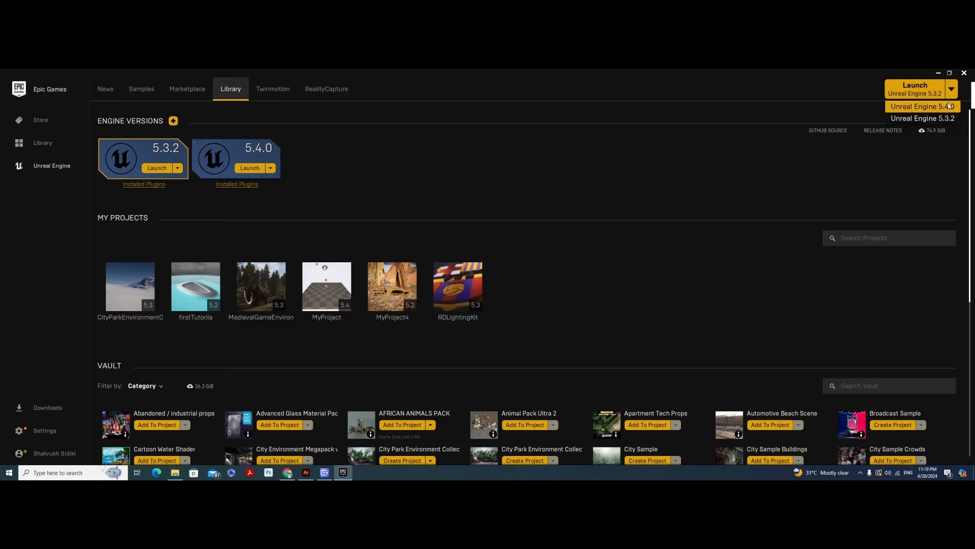
left_click(945, 109)
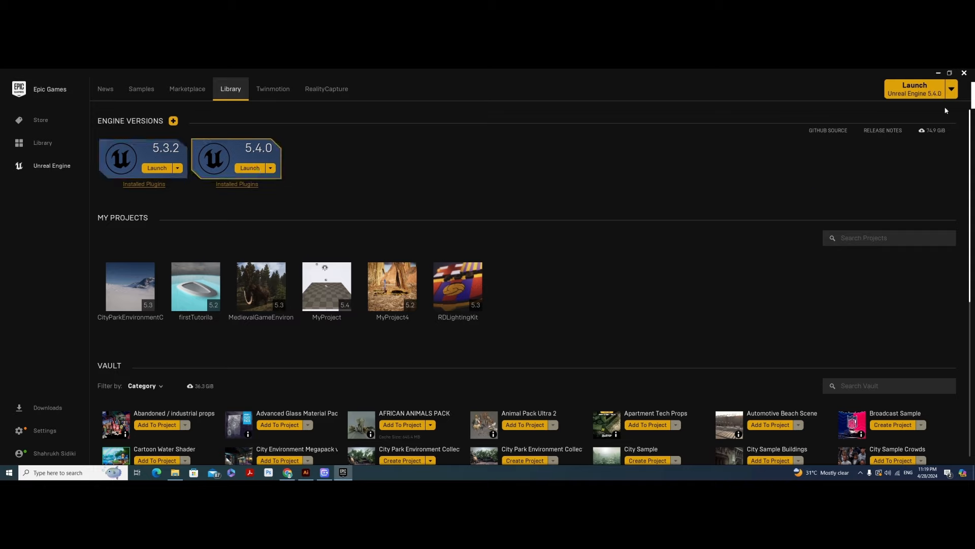
left_click(915, 87)
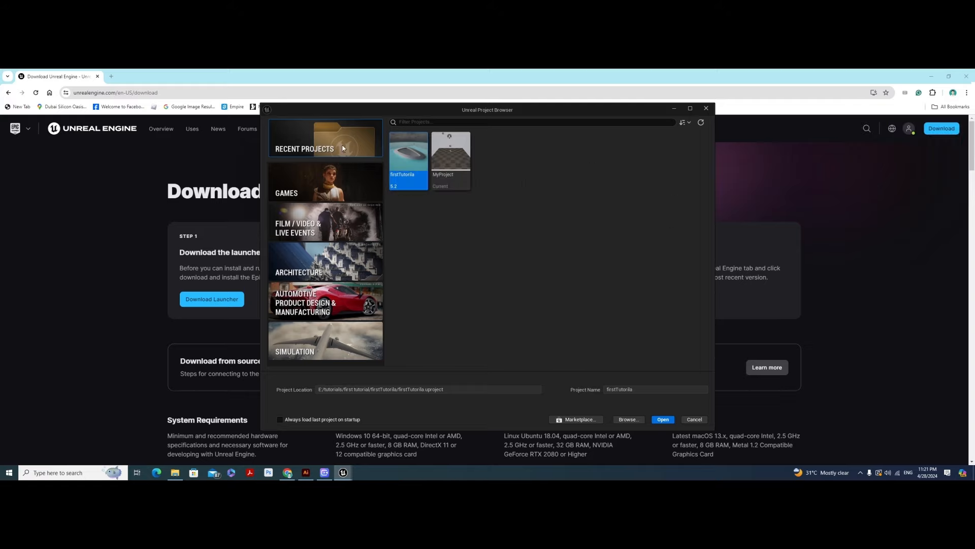
- Review the recent projects and the Games, Film / Video & Live Events, Architecture, Automotive and Simulation template categories in the Project Browser
left_click(350, 181)
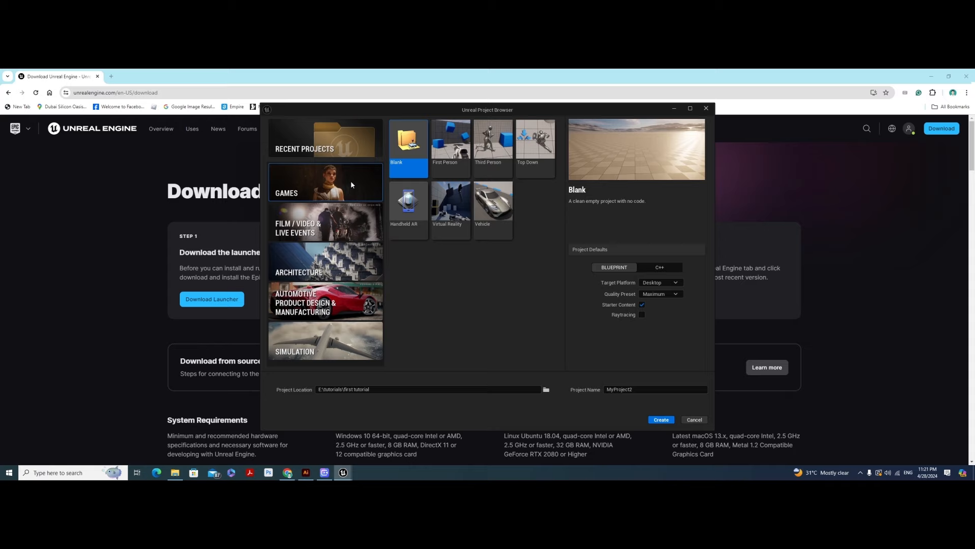
left_click(348, 147)
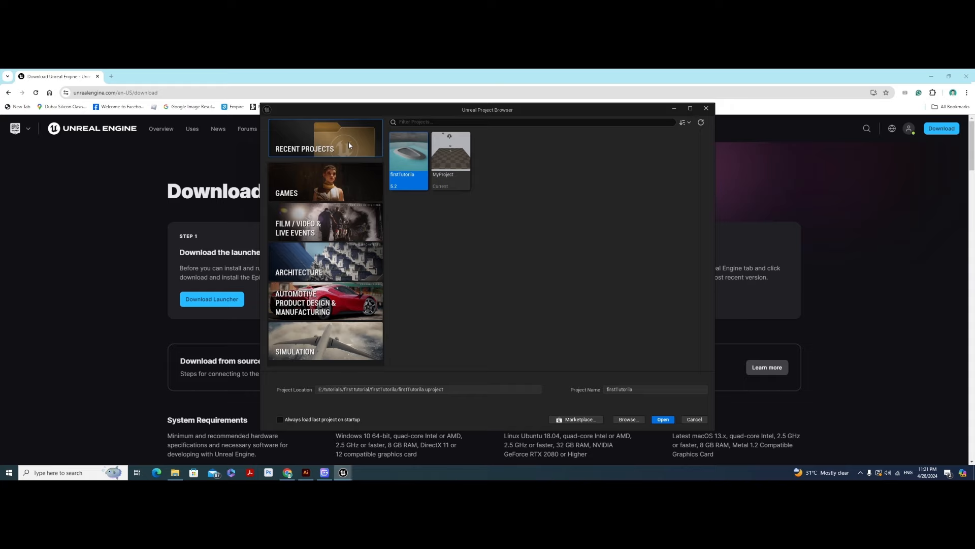
left_click(333, 181)
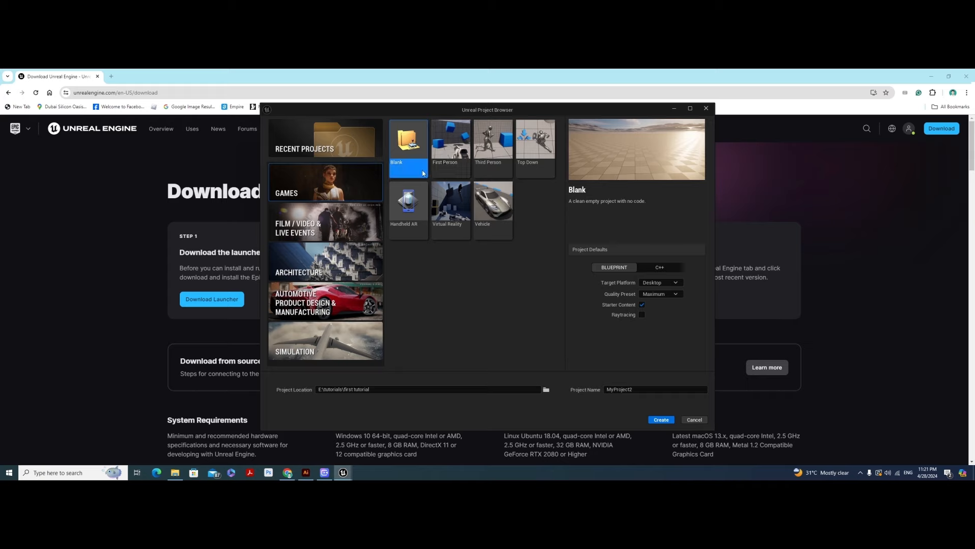
left_click(336, 233)
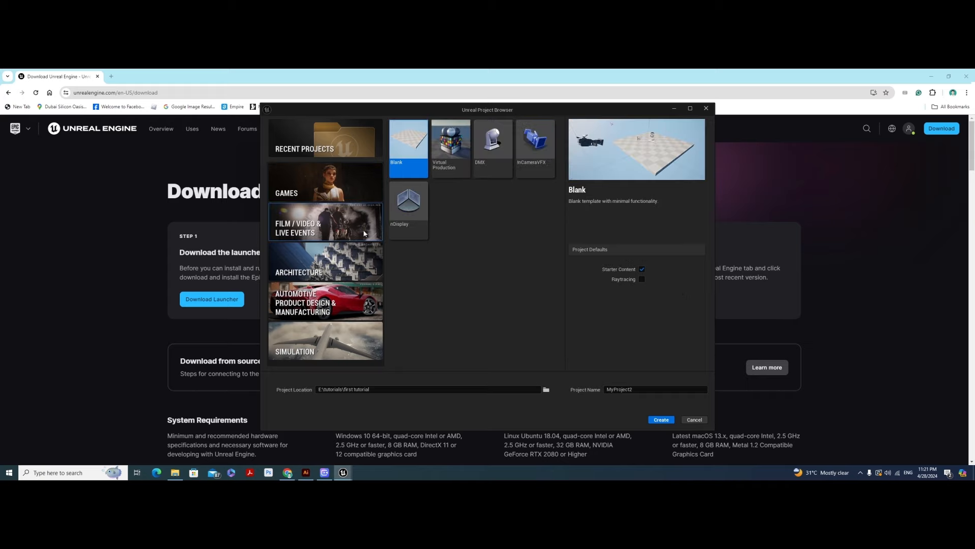
left_click(345, 268)
left_click(328, 302)
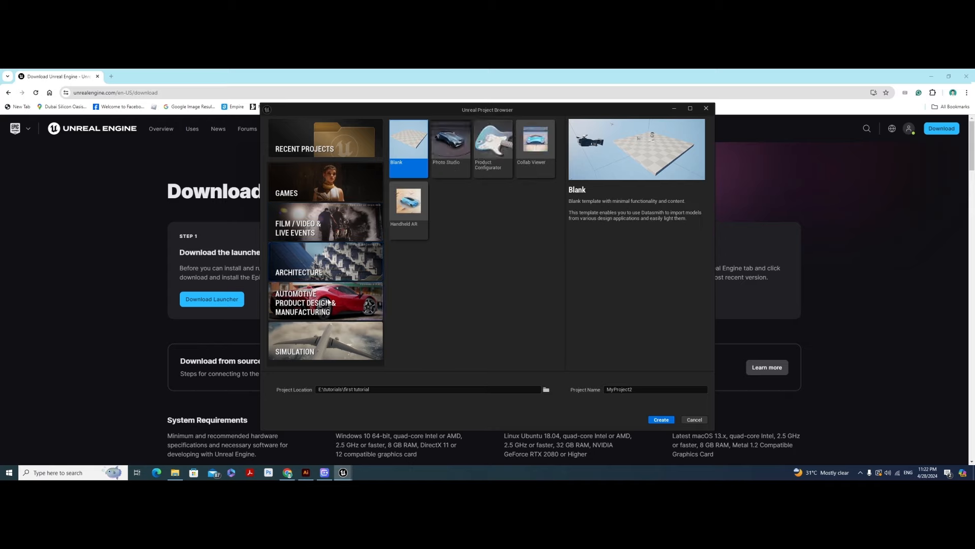
left_click(340, 339)
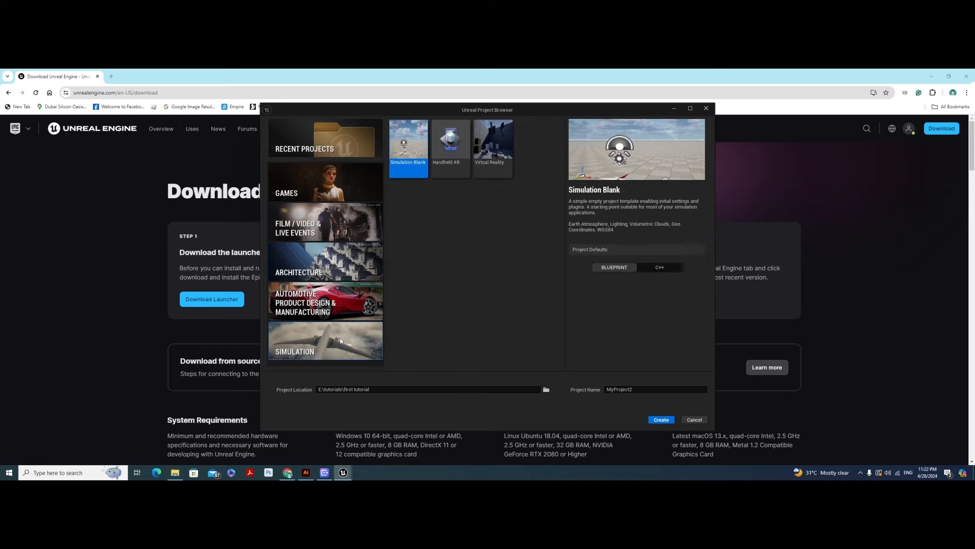
- Choose the Blank template of the Film / Video & Live Events category and enable Raytracing
left_click(341, 227)
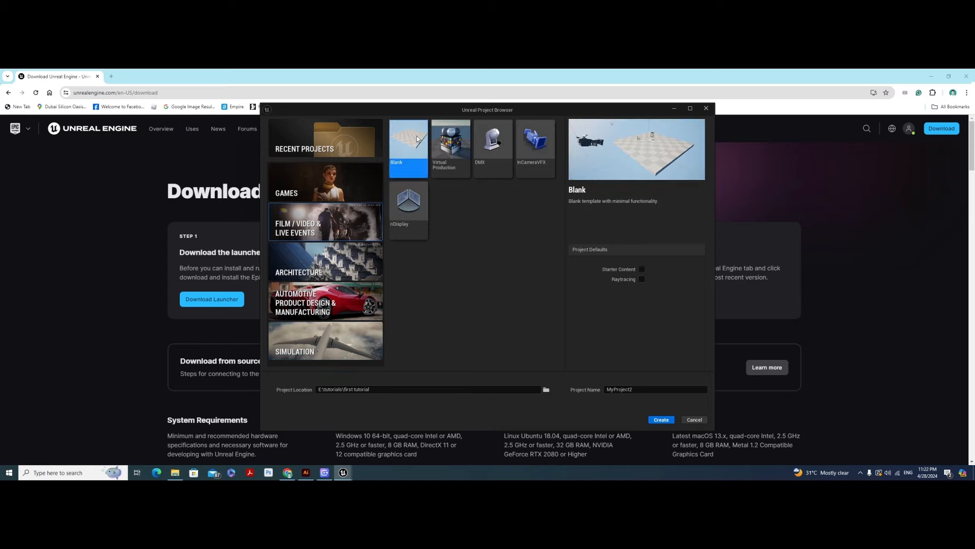
left_click(642, 279)
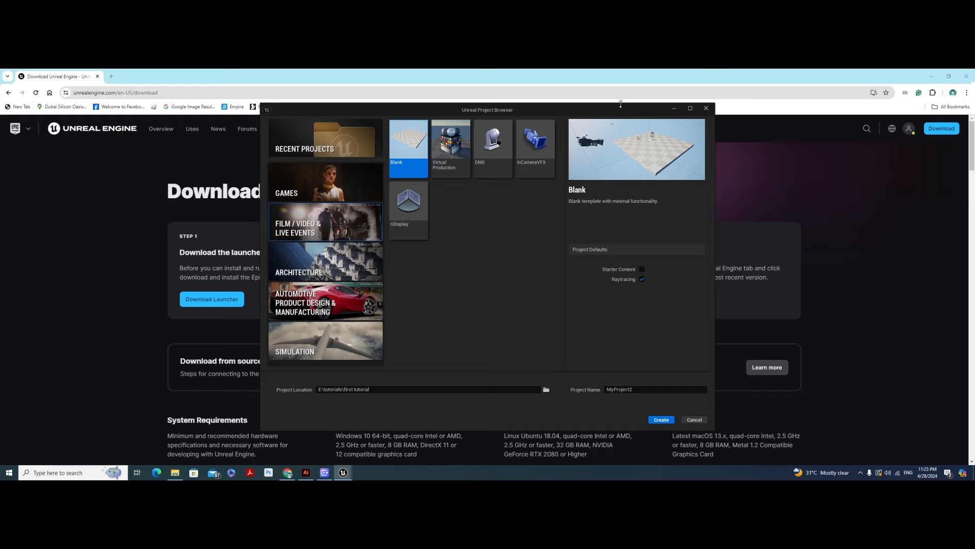
mouse_move(860, 71)
left_click(383, 388)
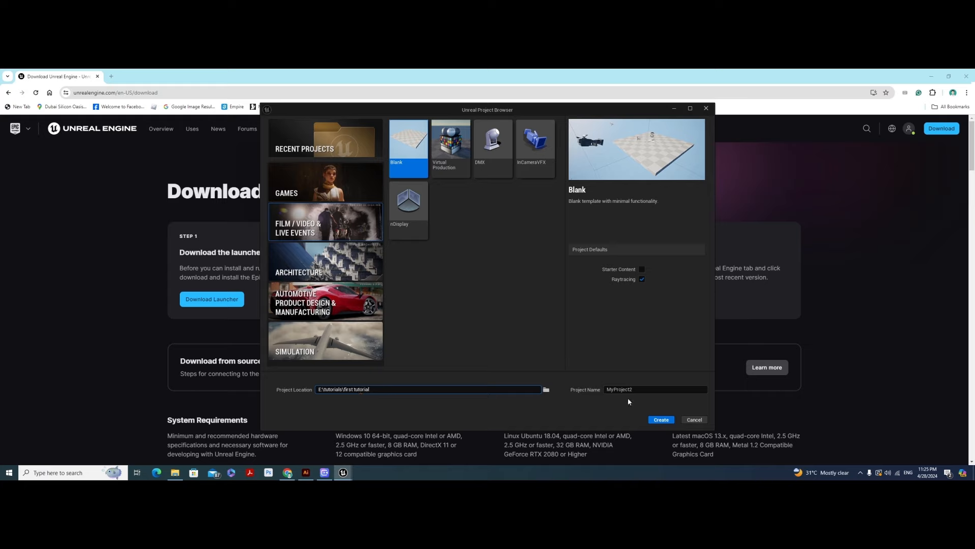
- Replace the default project name with un-series-first
left_click_drag(634, 389, 607, 389)
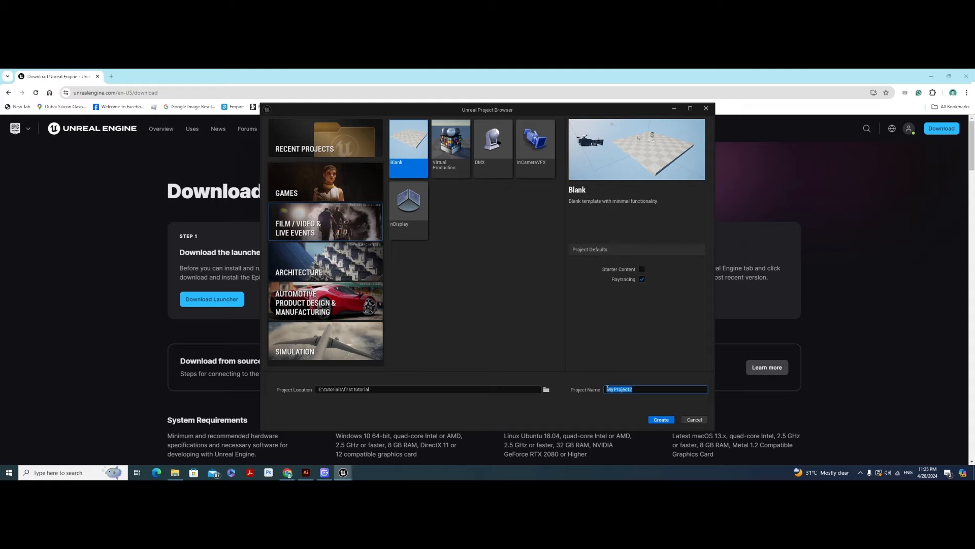
type("fistr")
key("BackSpace")
key("BackSpace")
key("BackSpace")
key("BackSpace")
key("BackSpace")
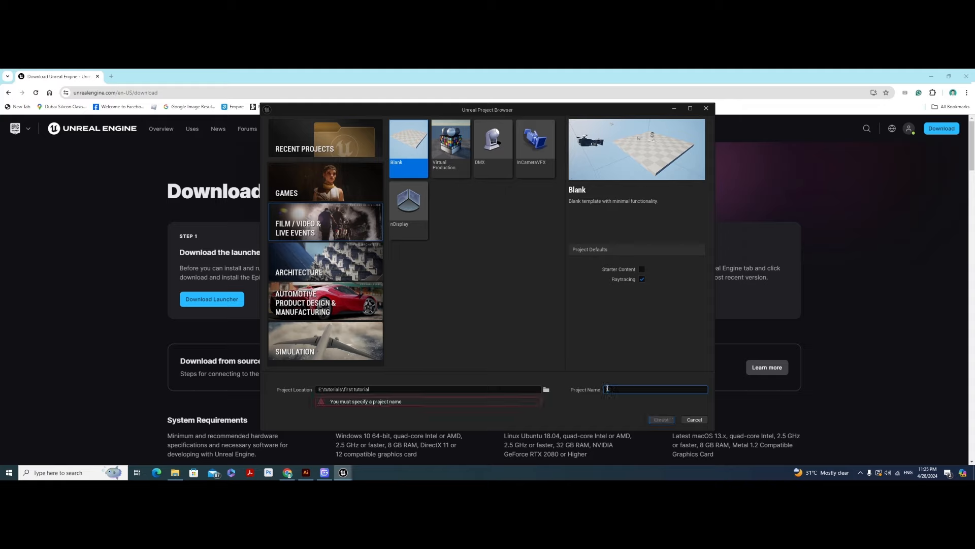
type("film")
type("-series")
type("-first")
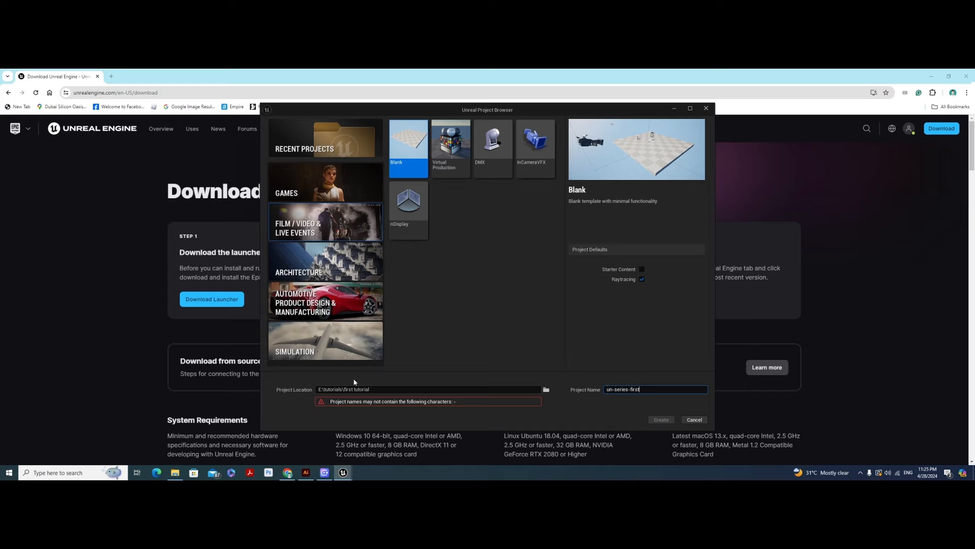
- Change the project name to un_series_first, remove the space from the project location's folder name and create the project
left_click(353, 389)
type("-")
key("Delete")
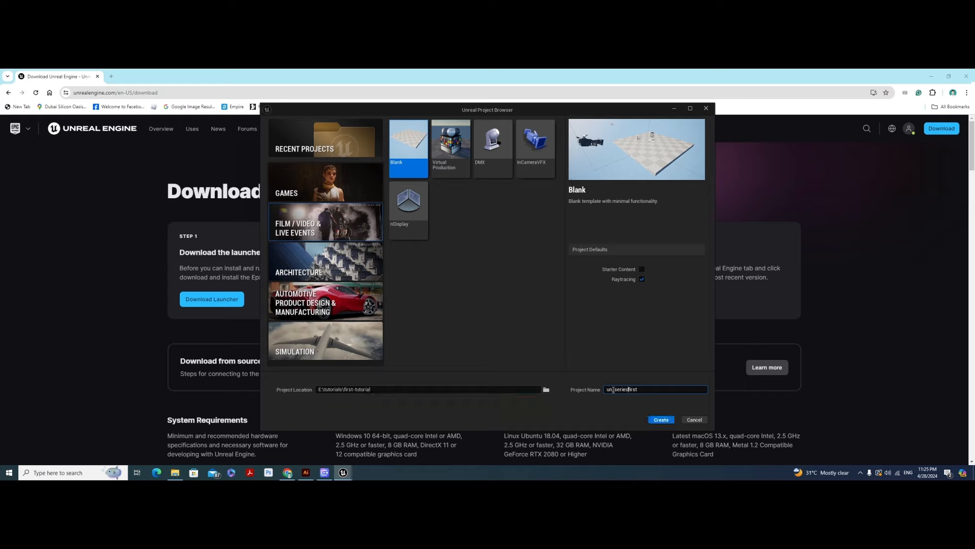
type("_")
left_click(355, 389)
key("Delete")
left_click(670, 421)
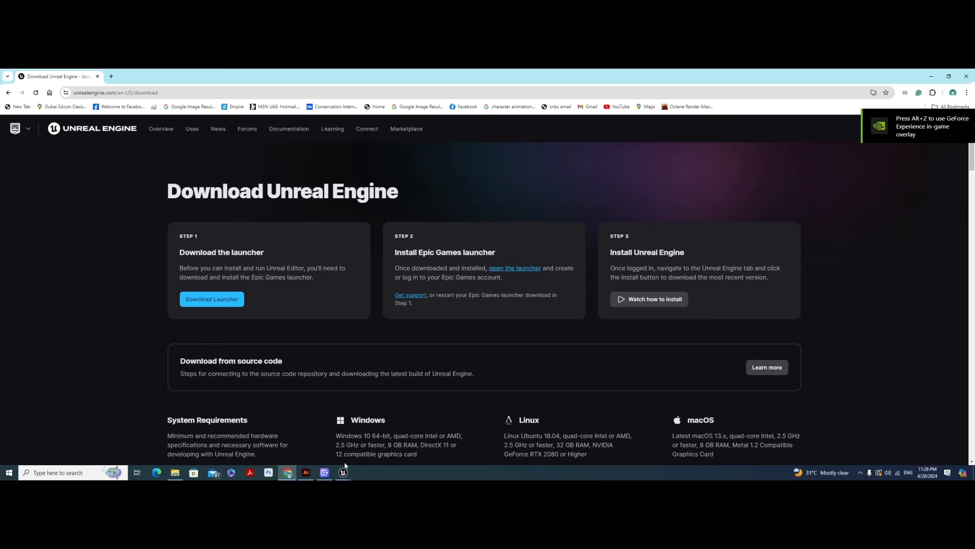
- Switch to the Unreal Editor window and close the floating Content Browser
mouse_move(344, 470)
left_click(385, 453)
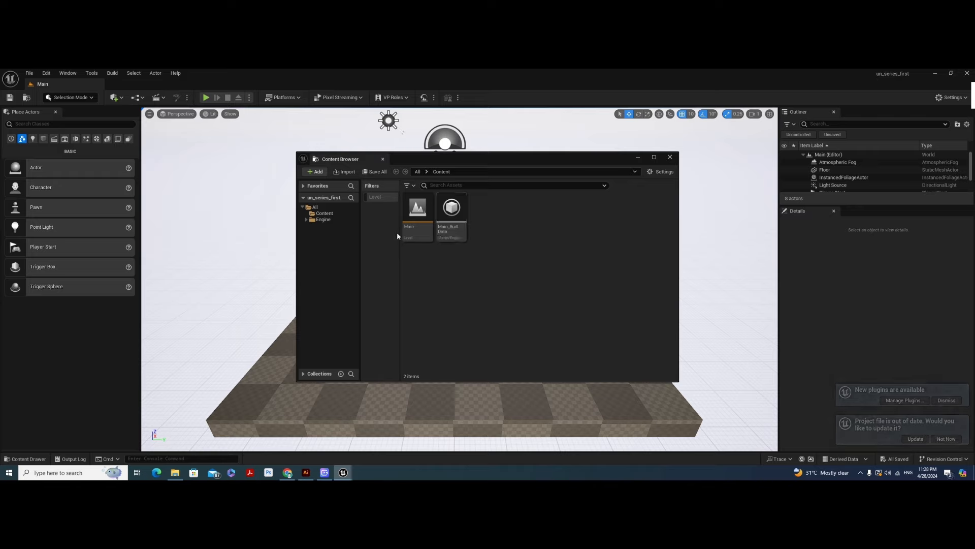
left_click(670, 157)
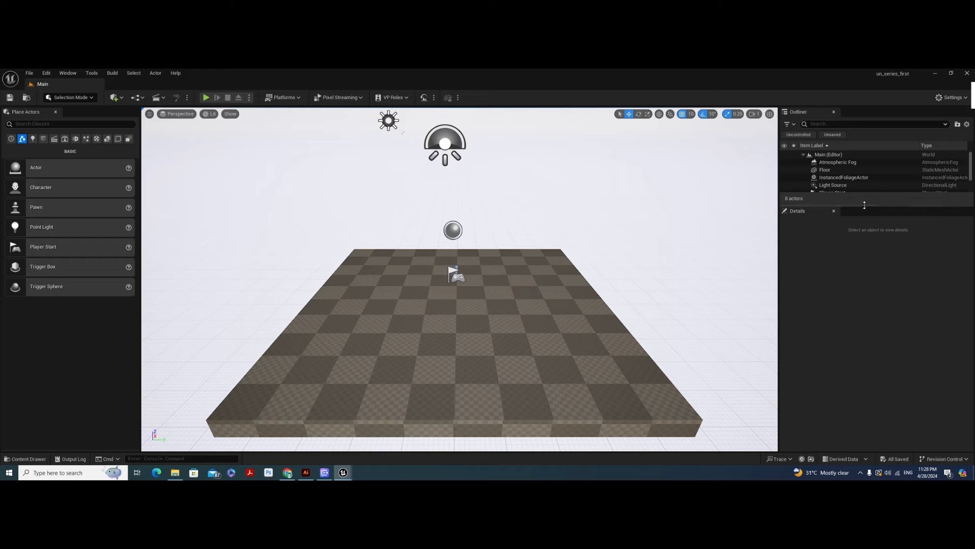
- Enlarge the Outliner and inspect the Atmospheric Fog, Floor and Sky Sphere actors by selecting each one
left_click_drag(864, 204, 862, 285)
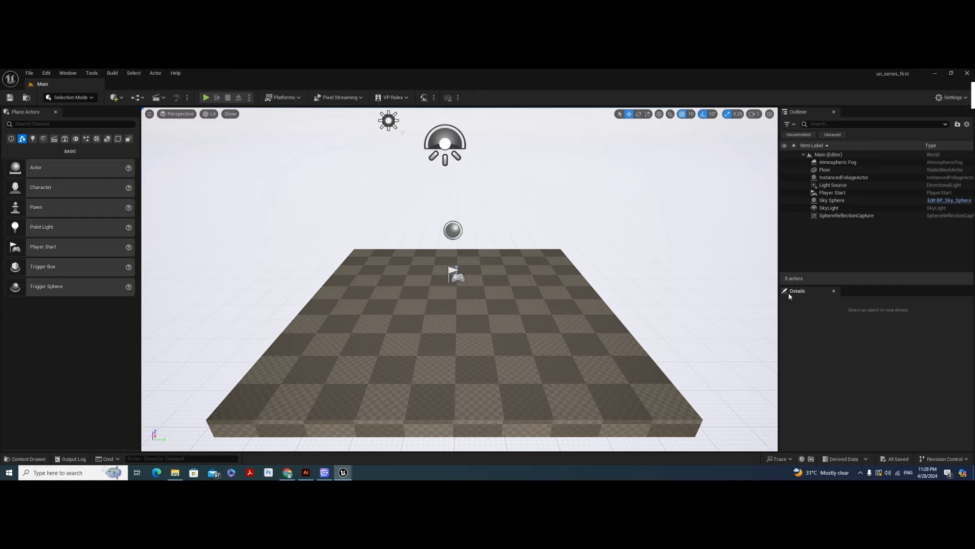
left_click(840, 164)
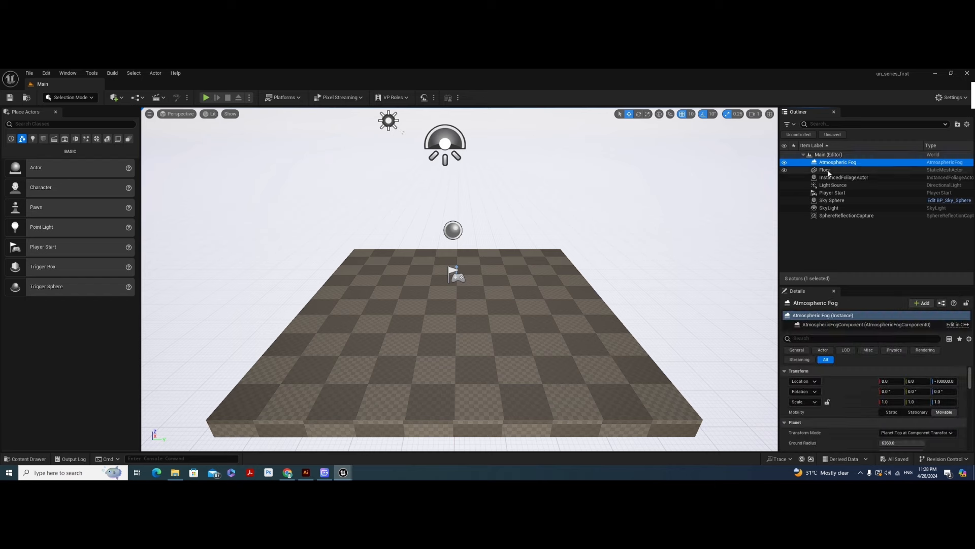
left_click(828, 169)
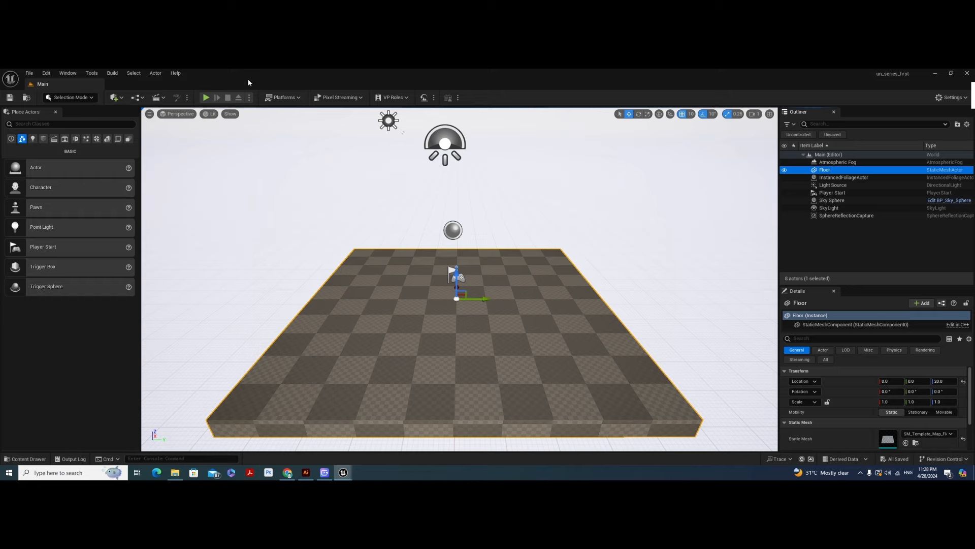
left_click(568, 182)
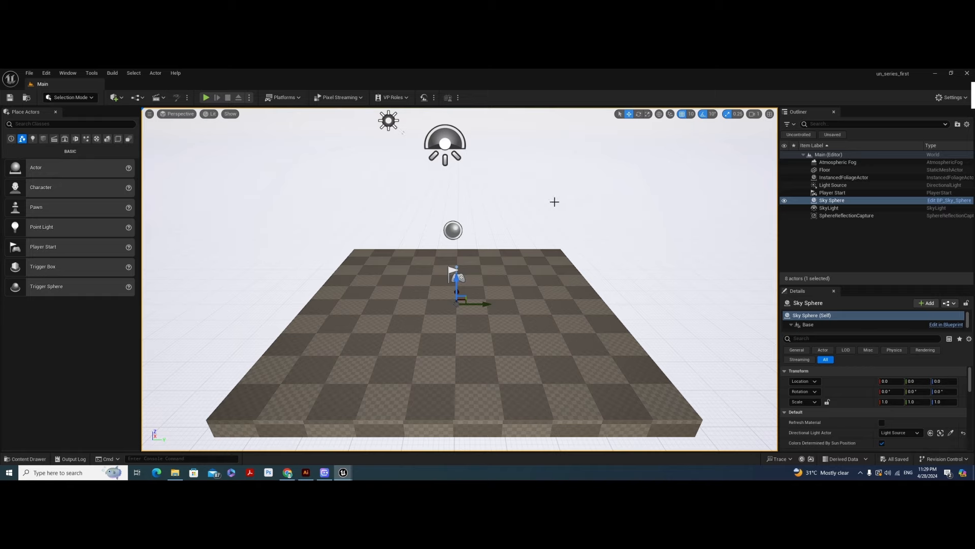
- Select the floor and place three empty static mesh actors on it near the Player Start
scroll(500, 266, "up", 4)
left_click(499, 265)
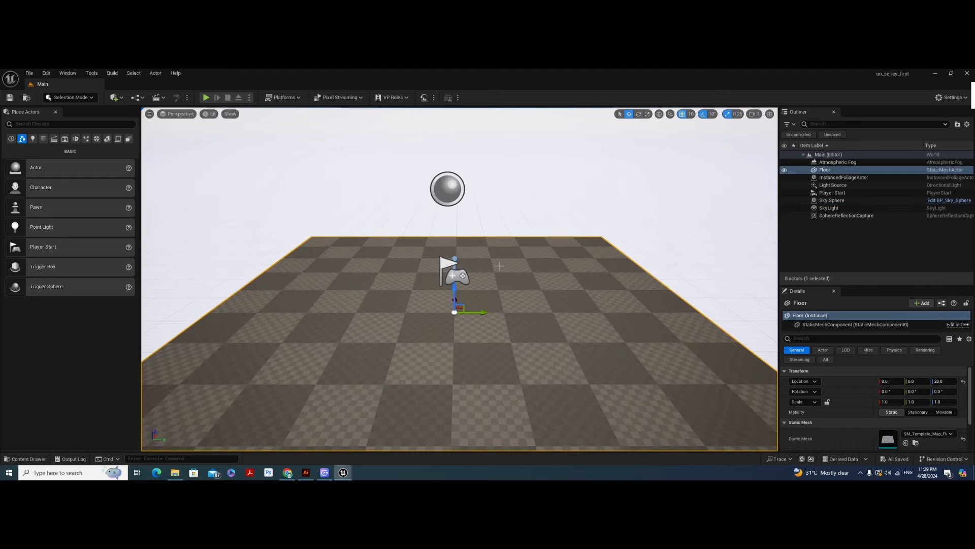
scroll(499, 266, "up", 3)
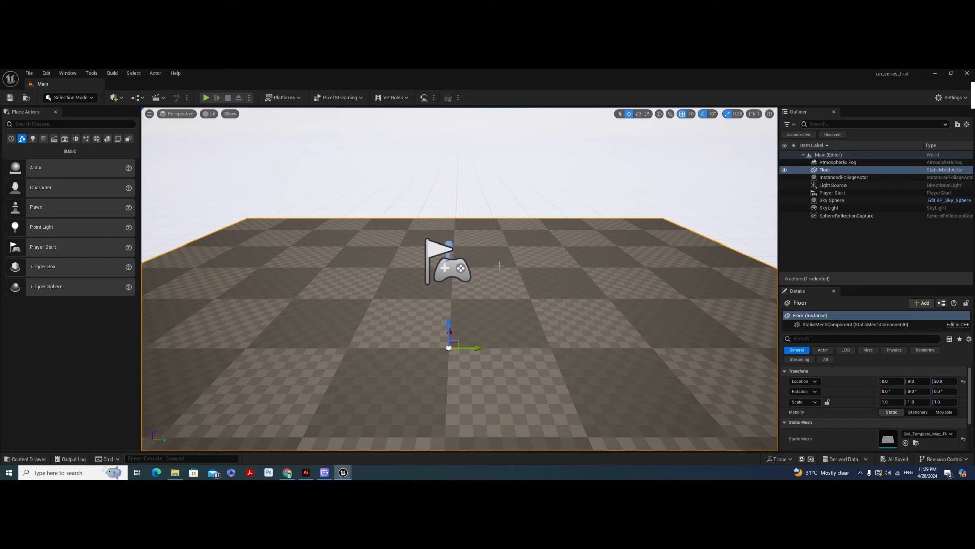
key("s")
left_click(500, 265)
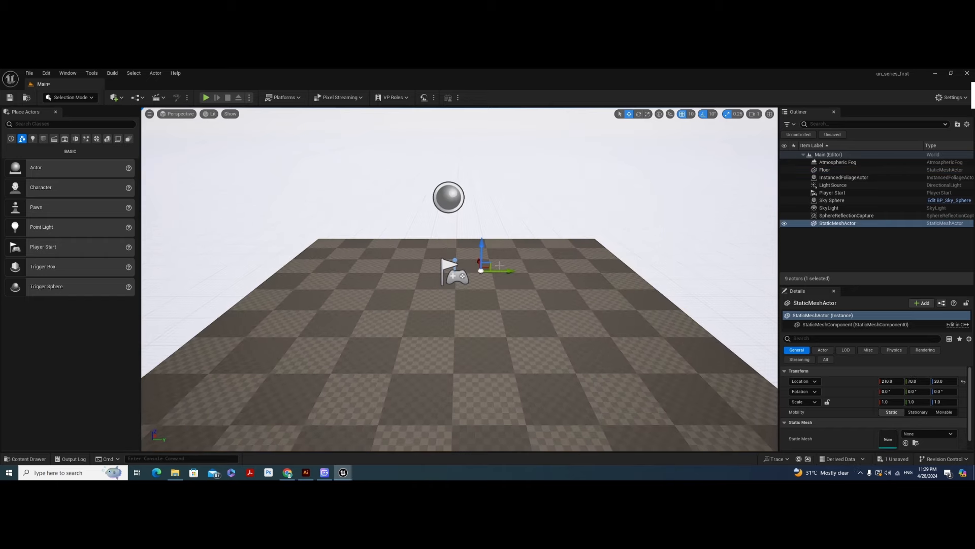
left_click(500, 265)
left_click(500, 265)
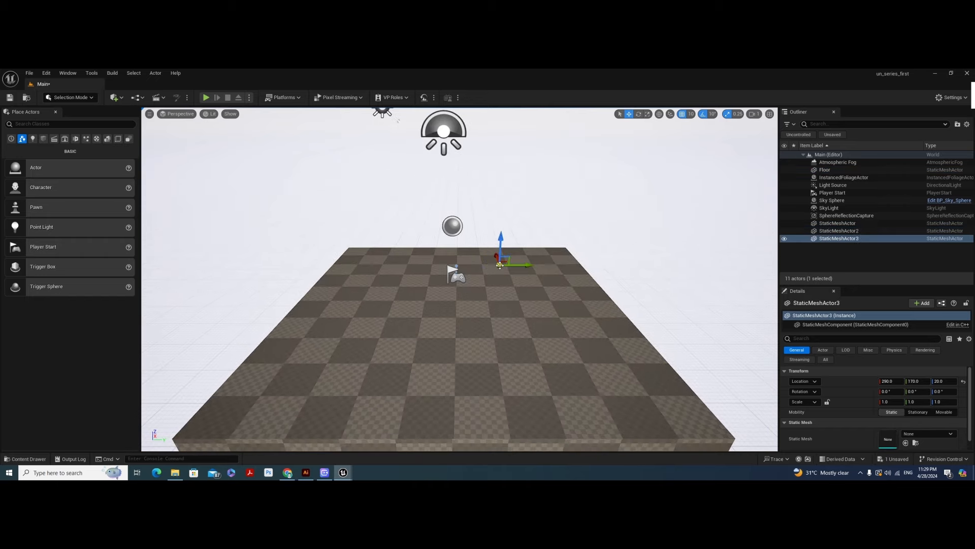
- Examine the floor and scene from both sides by sliding the viewport camera left and right
key("a")
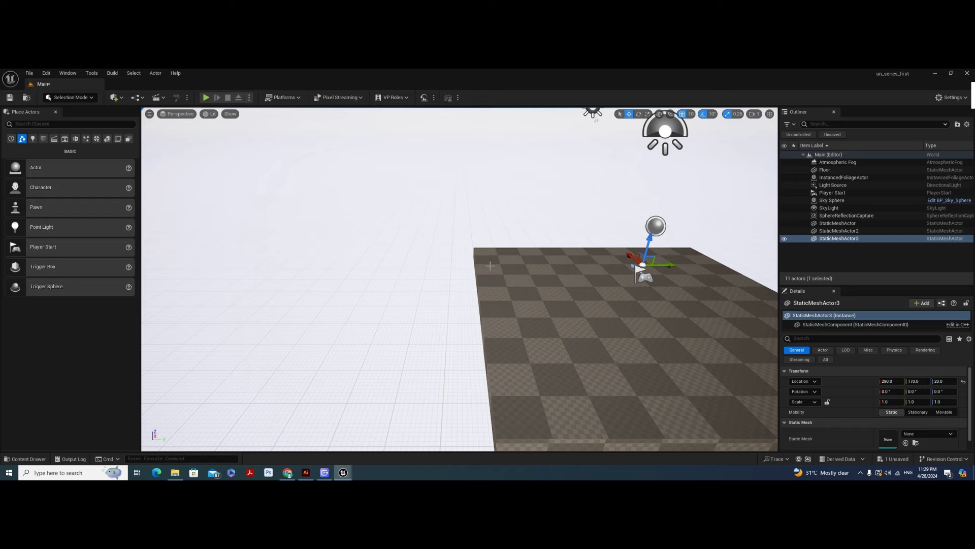
key("d")
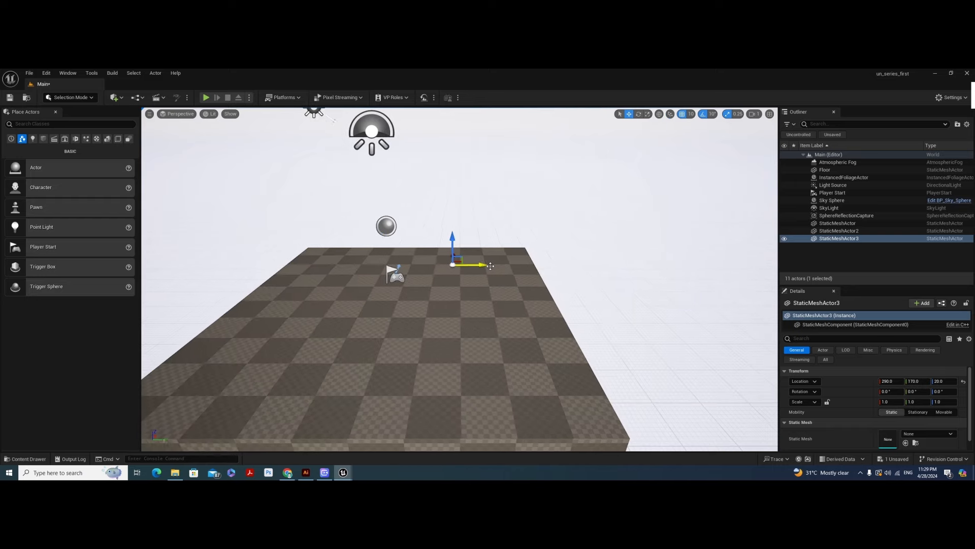
left_click(490, 265)
key("d")
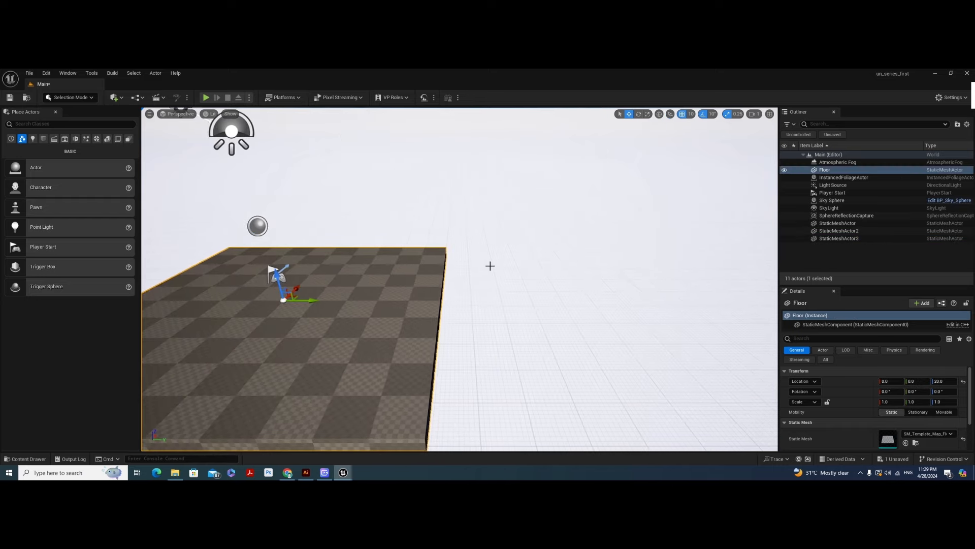
key("a")
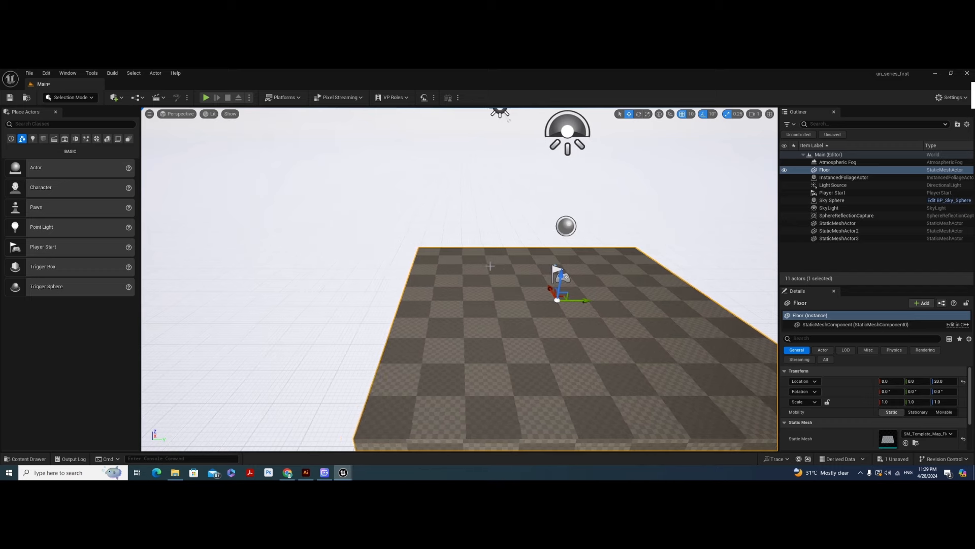
key("a")
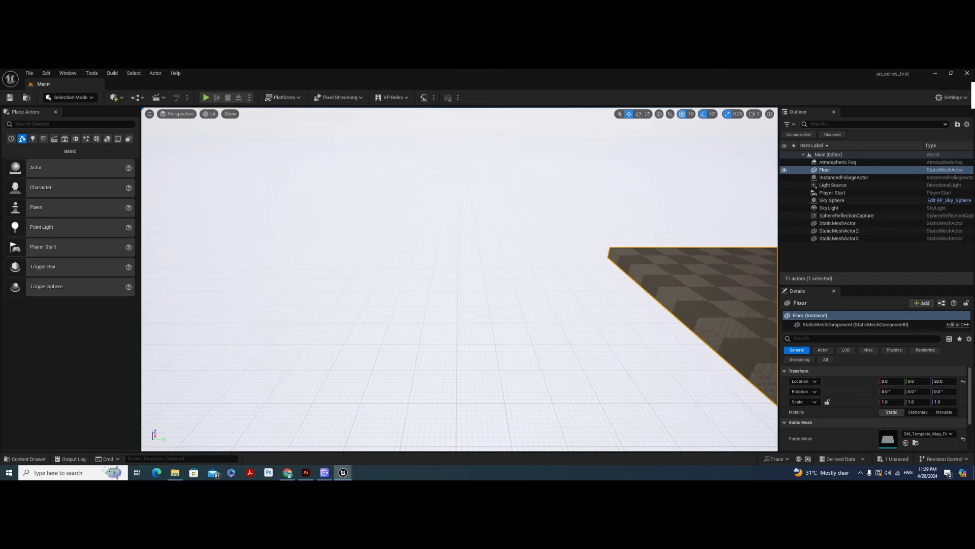
key("d")
left_click(832, 200)
key("d")
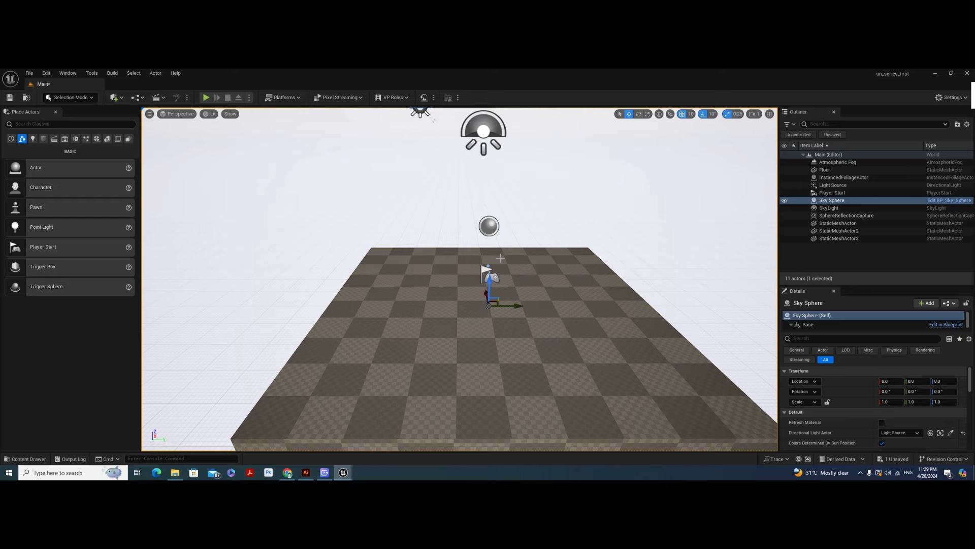
- Fly the viewport camera forward, backward and sideways to examine the scene near and far
key("w")
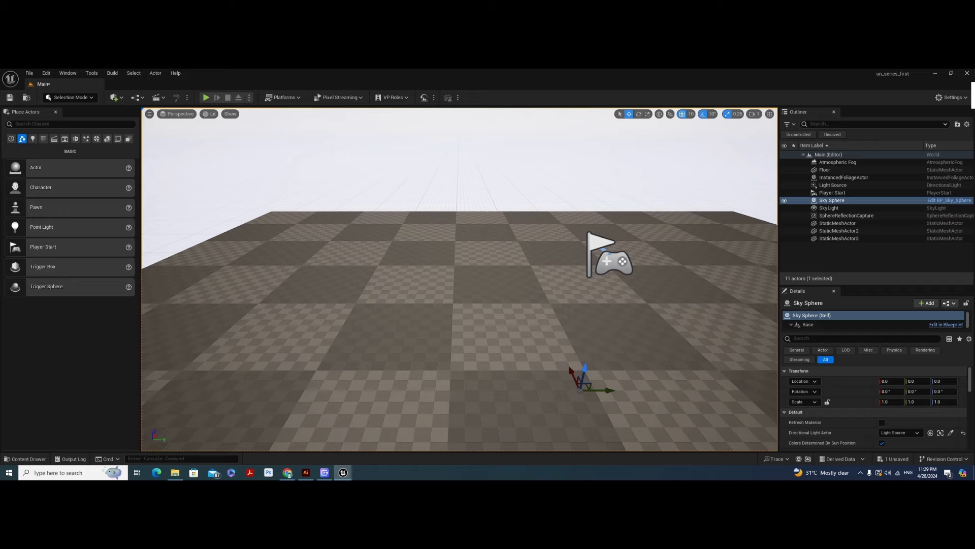
key("s")
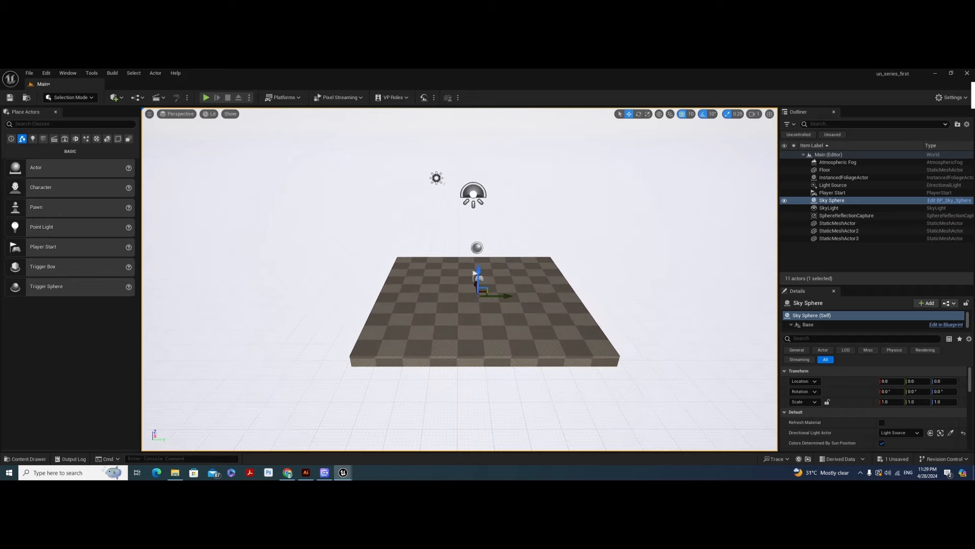
key("a")
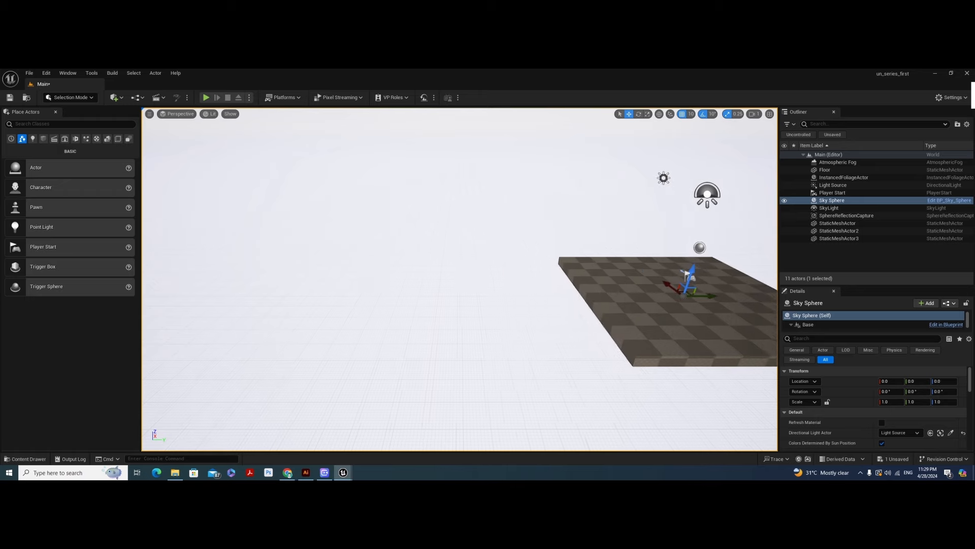
key("d")
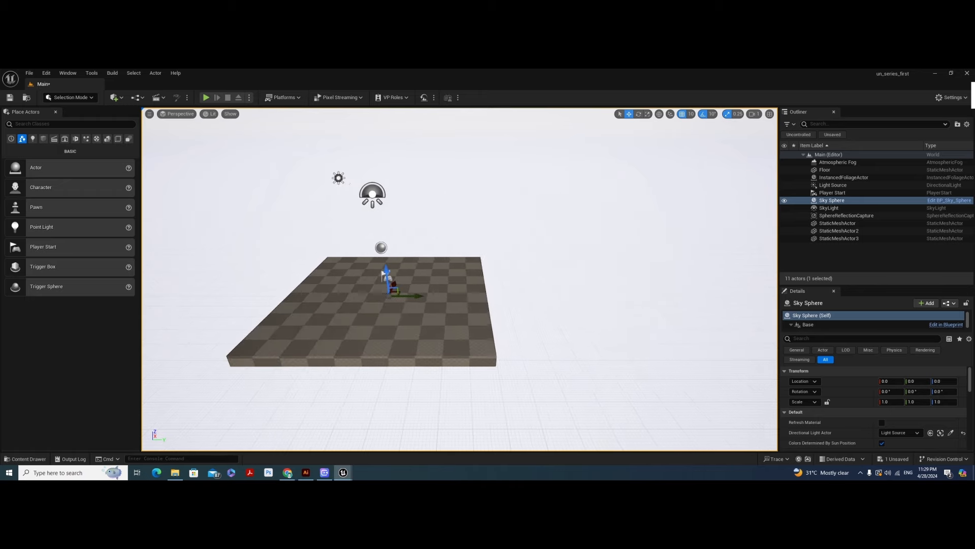
key("w")
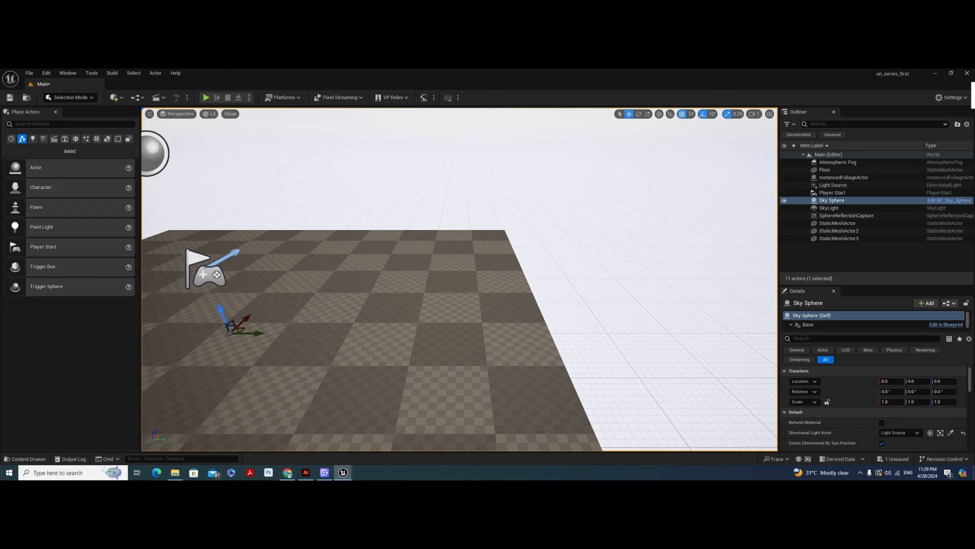
key("s")
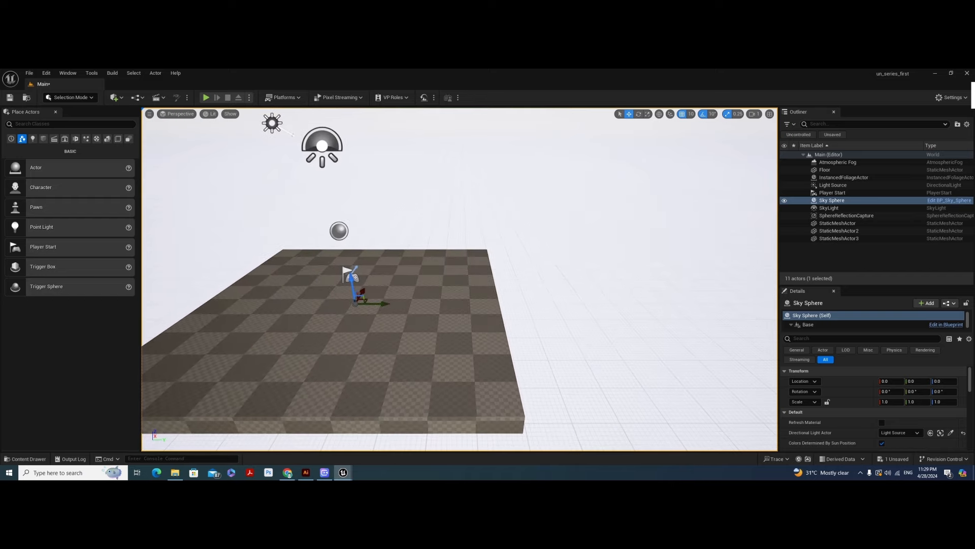
key("s")
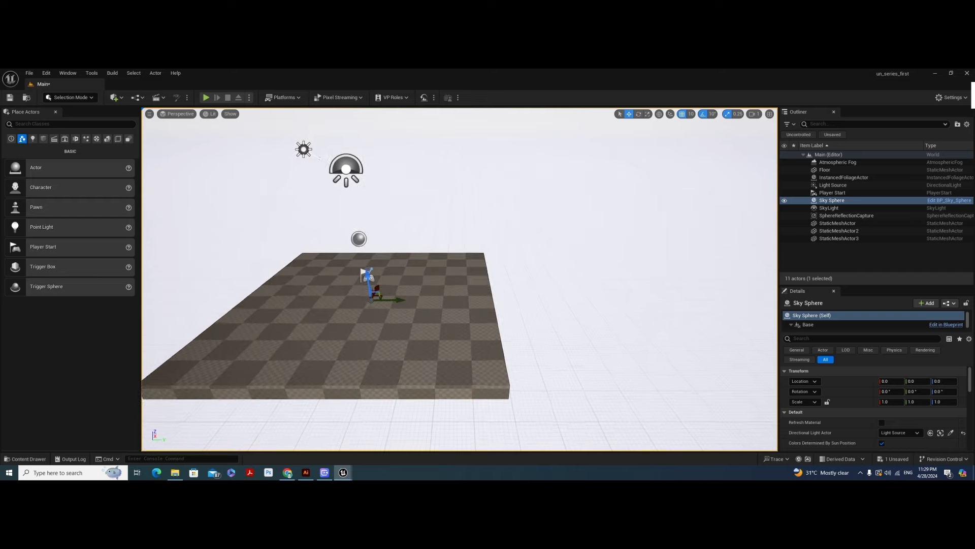
key("a")
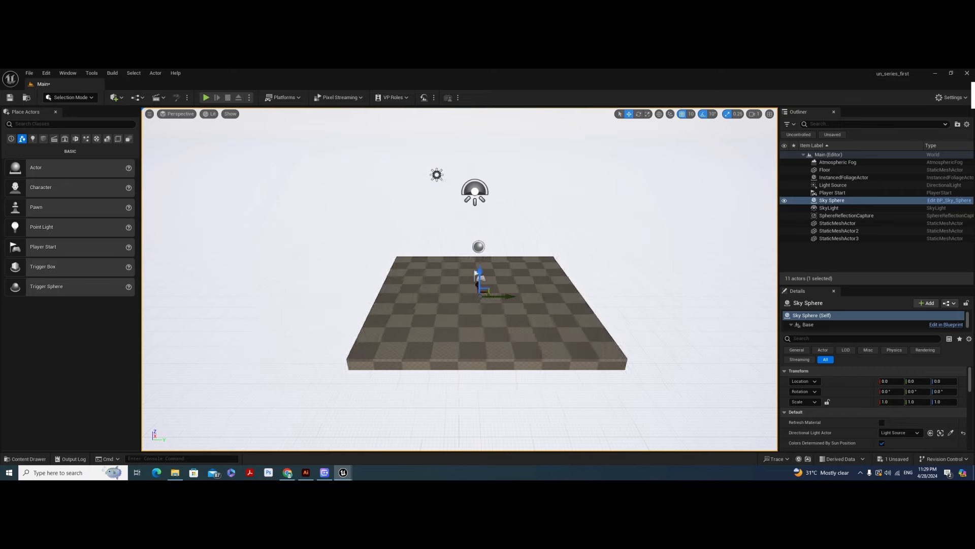
key("d")
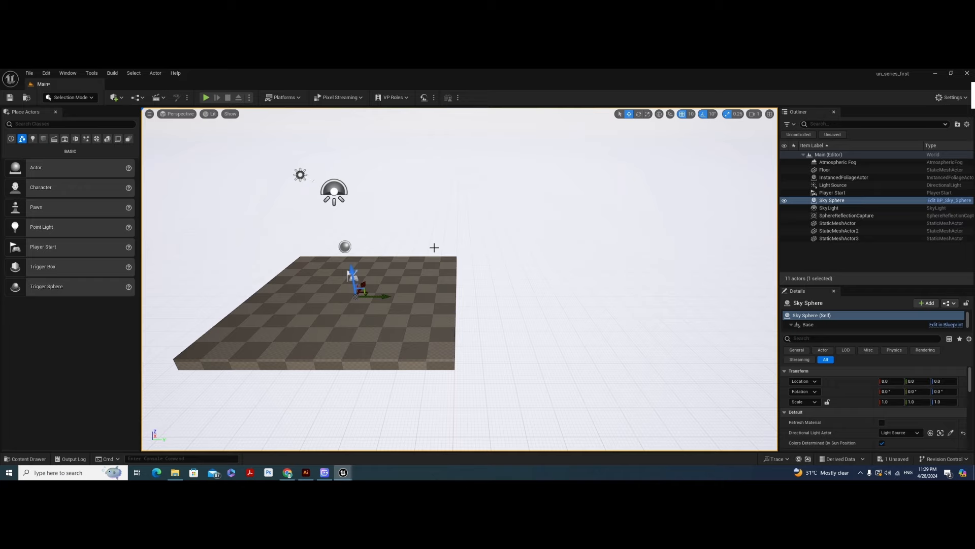
key("d")
- Turn the viewport camera and move closer to view the floor from an angle
mouse_move(460, 279)
right_mouse_down()
mouse_move(350, 279)
mouse_move(446, 277)
right_mouse_up()
key("w")
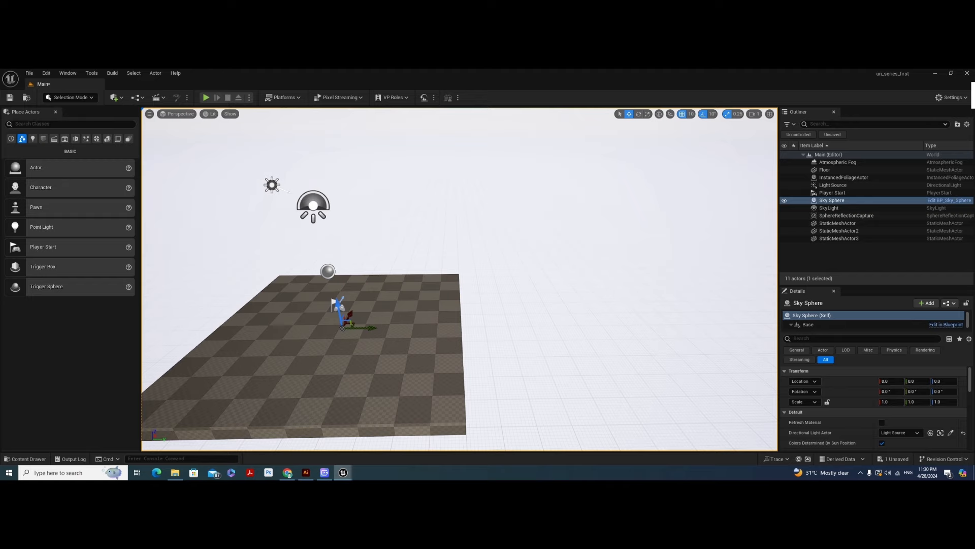
left_click_drag(446, 278, 381, 305)
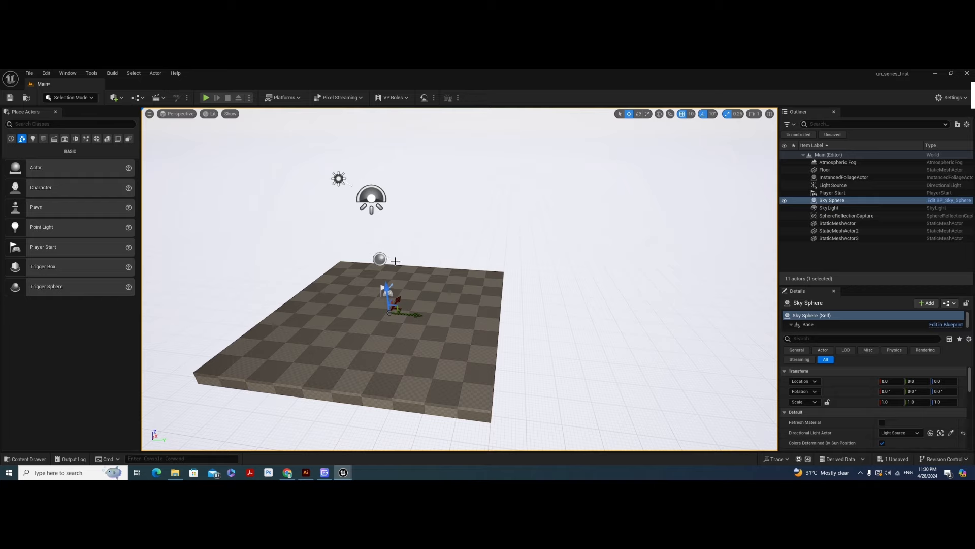
- Examine the floor and scene from near and far by zooming the viewport in and out repeatedly
scroll(405, 260, "up", 5)
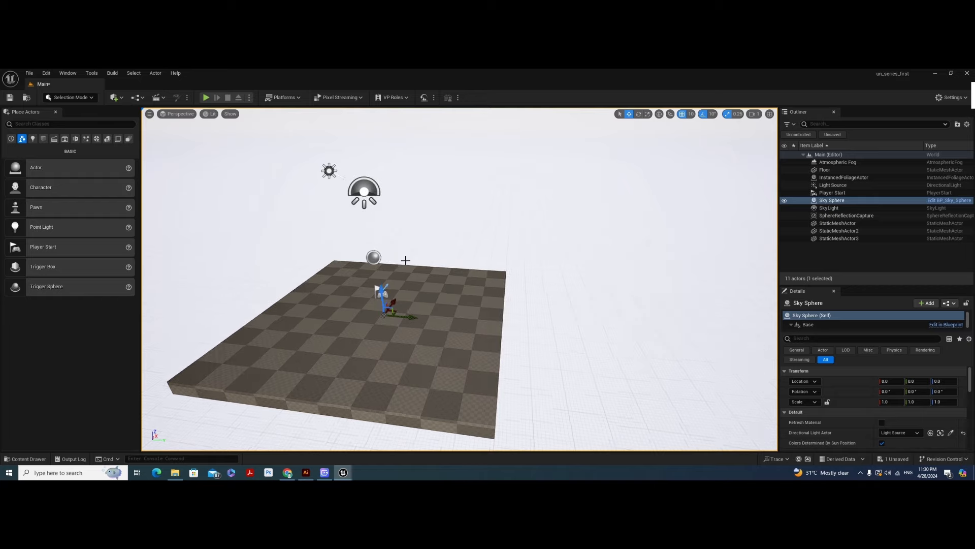
scroll(405, 261, "down", 7)
scroll(405, 260, "up", 2)
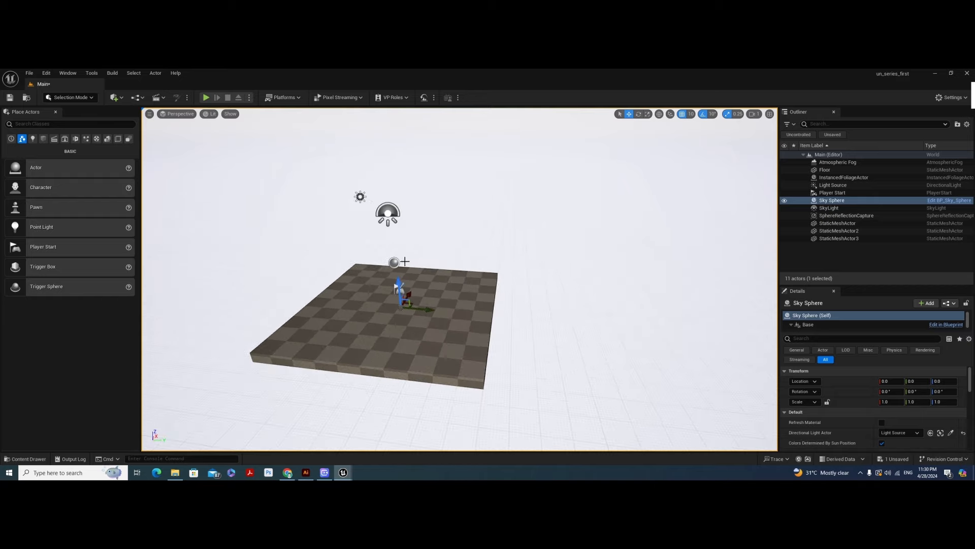
scroll(405, 261, "down", 3)
scroll(405, 261, "up", 5)
scroll(404, 261, "up", 2)
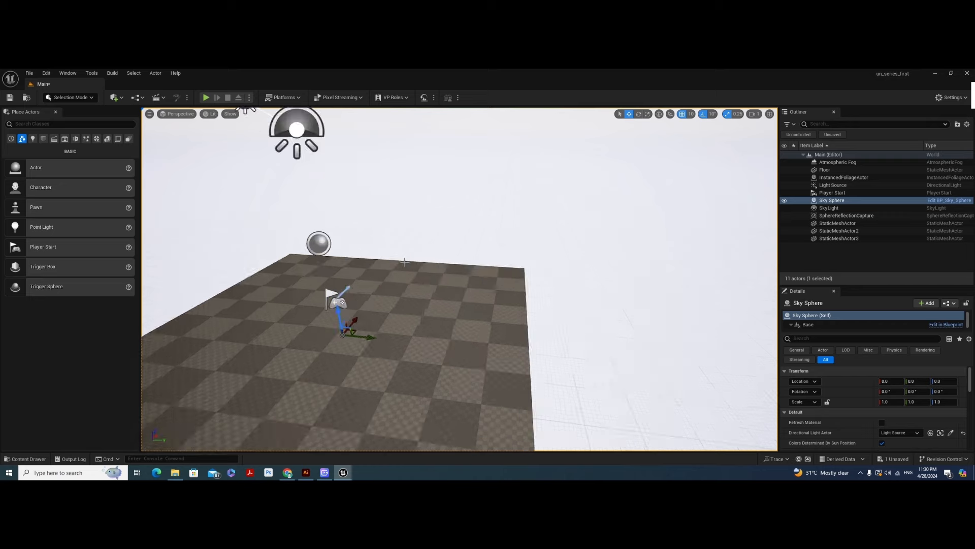
scroll(404, 261, "down", 7)
scroll(405, 262, "up", 5)
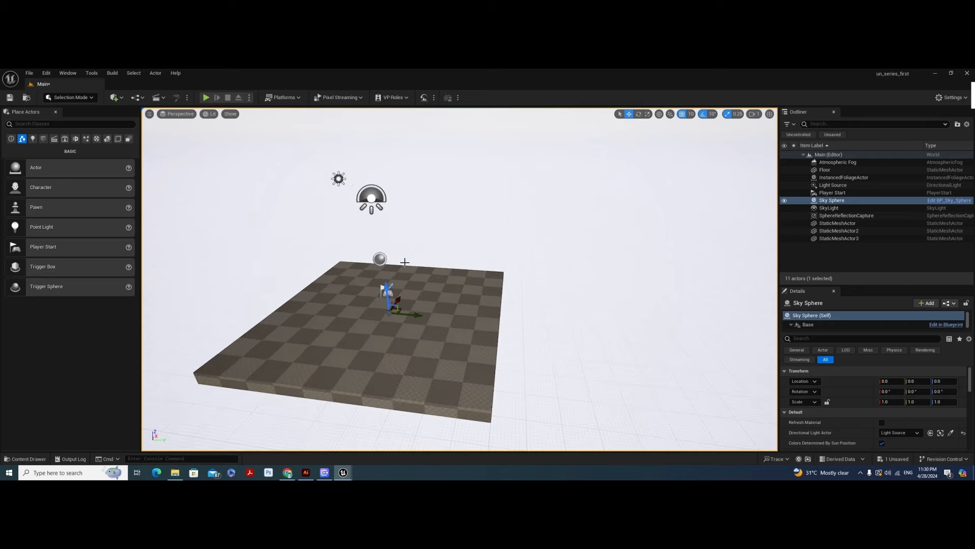
scroll(404, 261, "down", 3)
scroll(404, 261, "down", 3)
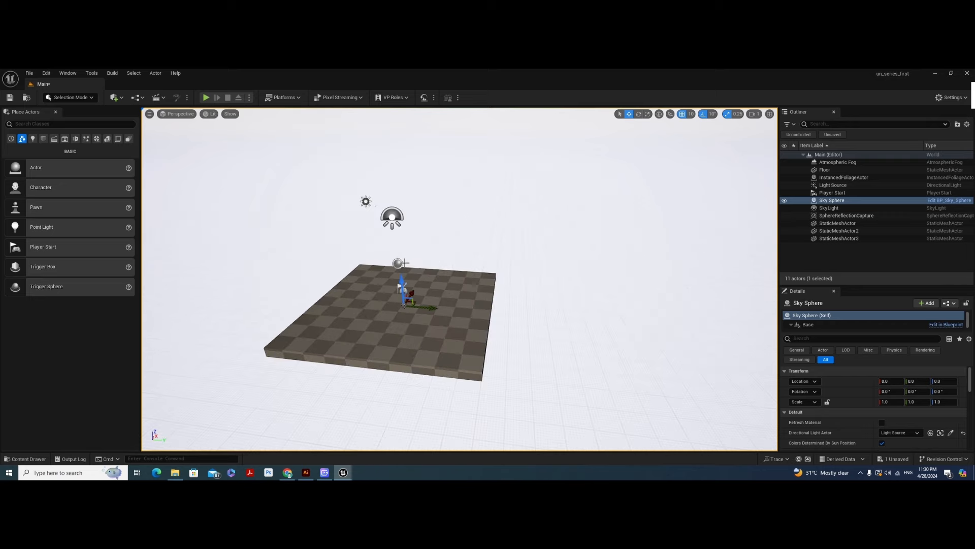
scroll(405, 261, "up", 4)
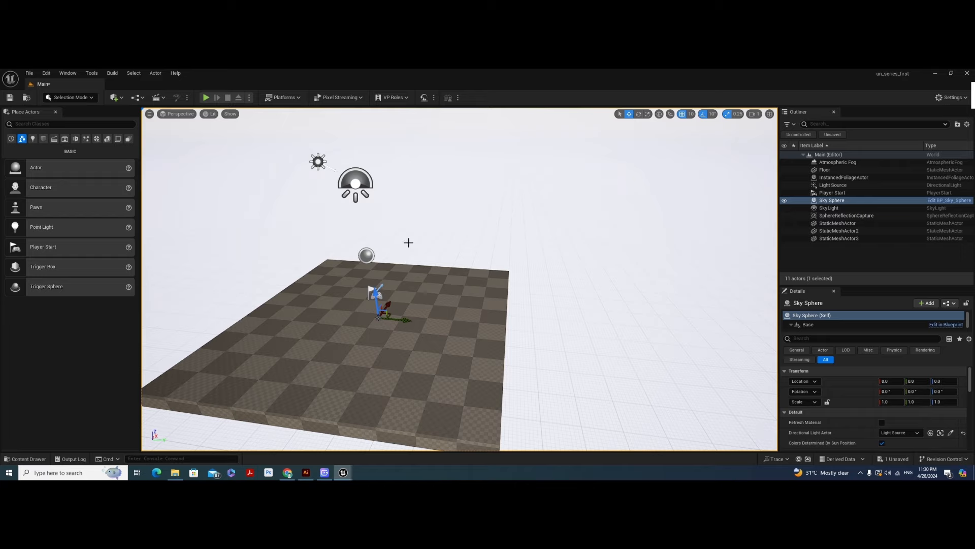
- Pan across the scene, orbit to a frontal view of the floor, and dolly back to show the lights above it
middle_click_drag(405, 261, 362, 301)
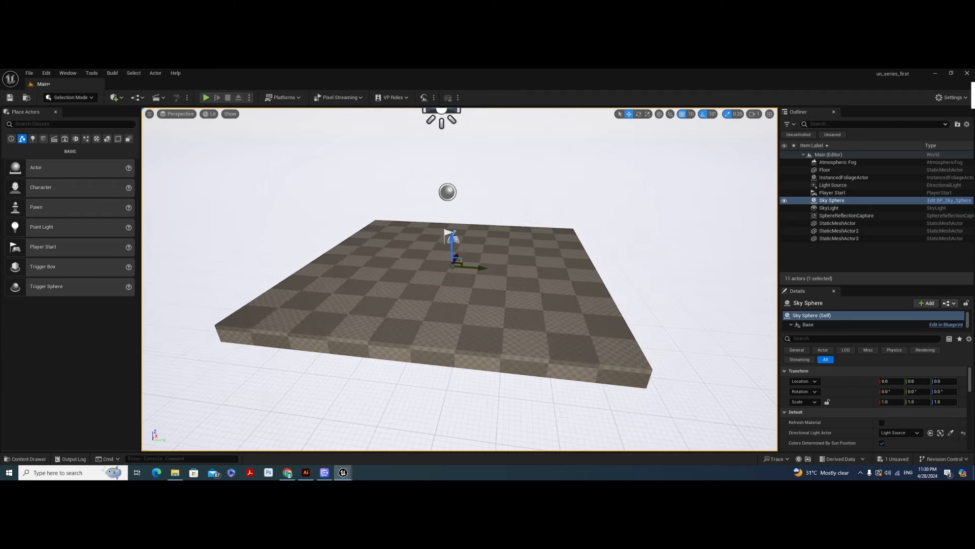
scroll(429, 223, "up", 2)
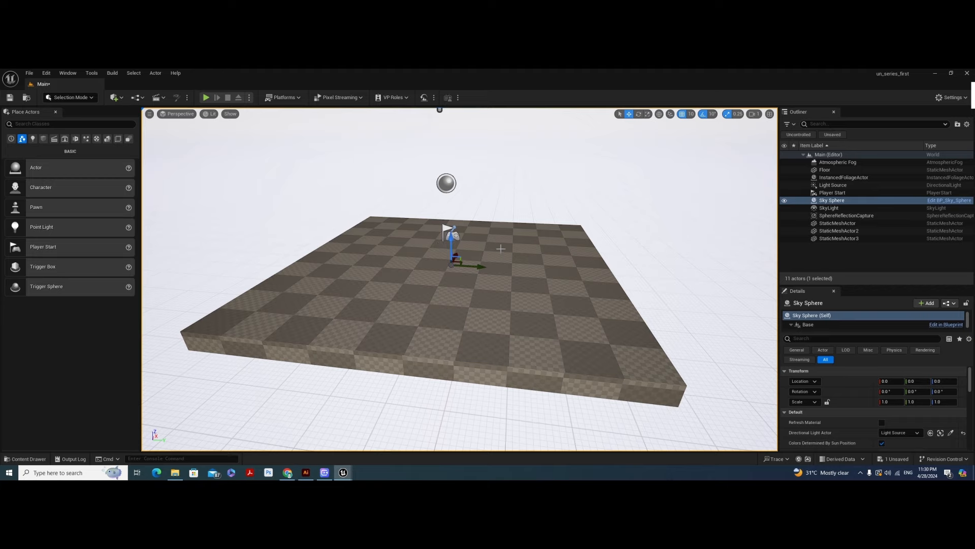
left_click_drag(451, 244, 432, 213, "alt")
left_click_drag(500, 250, 475, 254, "alt")
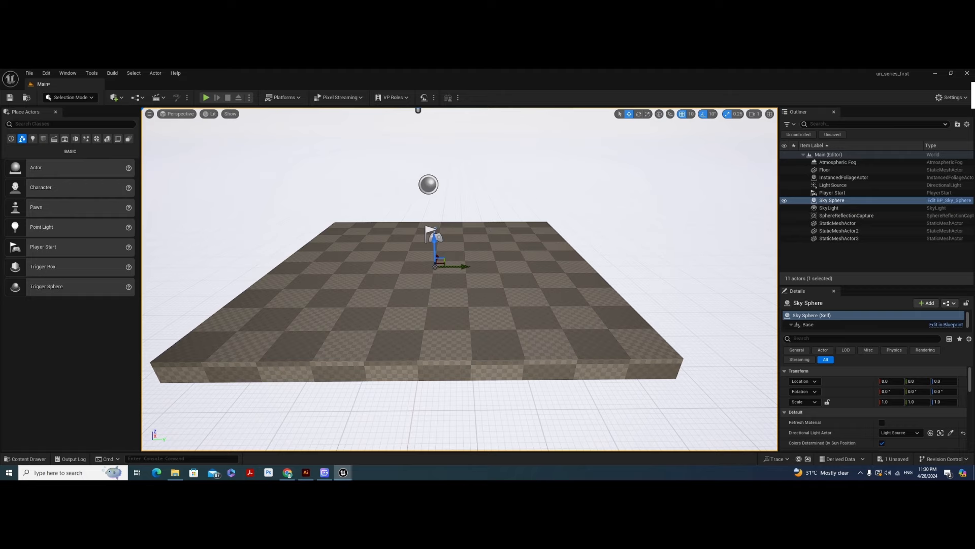
right_click_drag(475, 254, 389, 249, "alt")
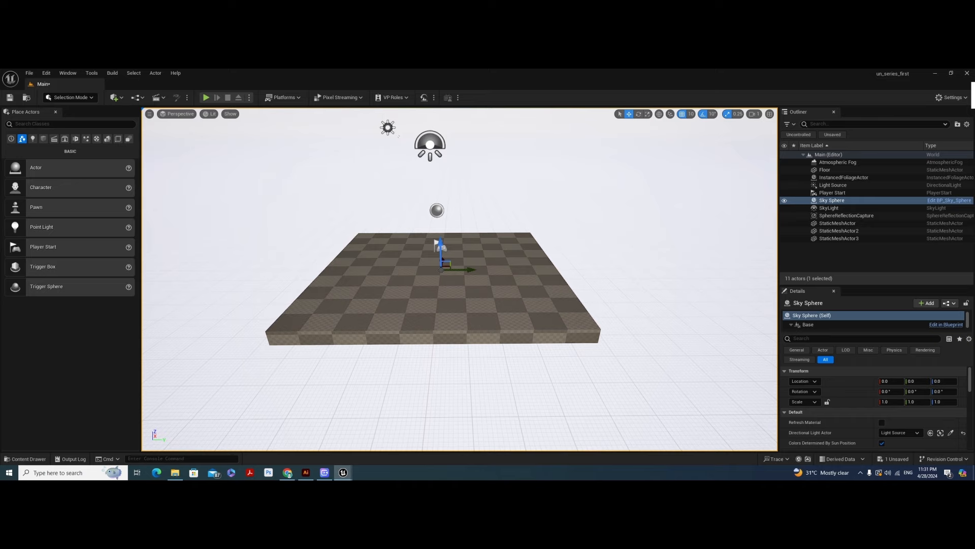
- Fly the viewport camera sideways, forward and backward past the floor while turning to view it from different directions
key("a")
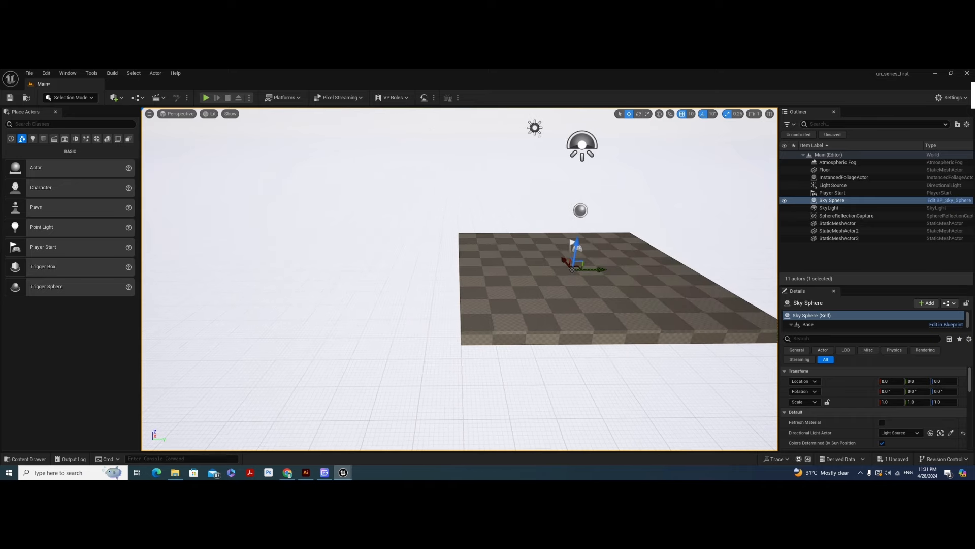
key("d")
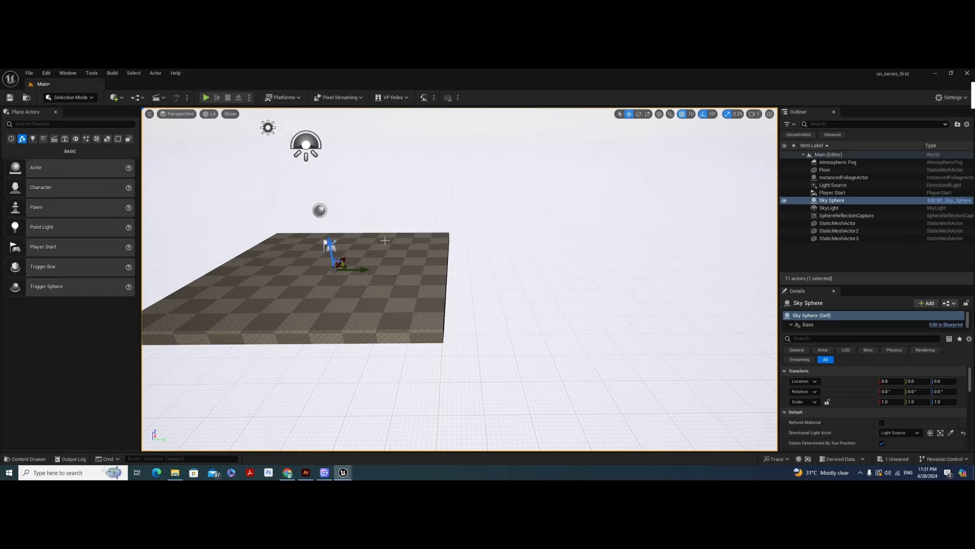
right_click_drag(460, 279, 421, 279)
key("d")
key("d")
key("a")
key("w")
key("s")
right_click_drag(383, 242, 453, 245)
key("a")
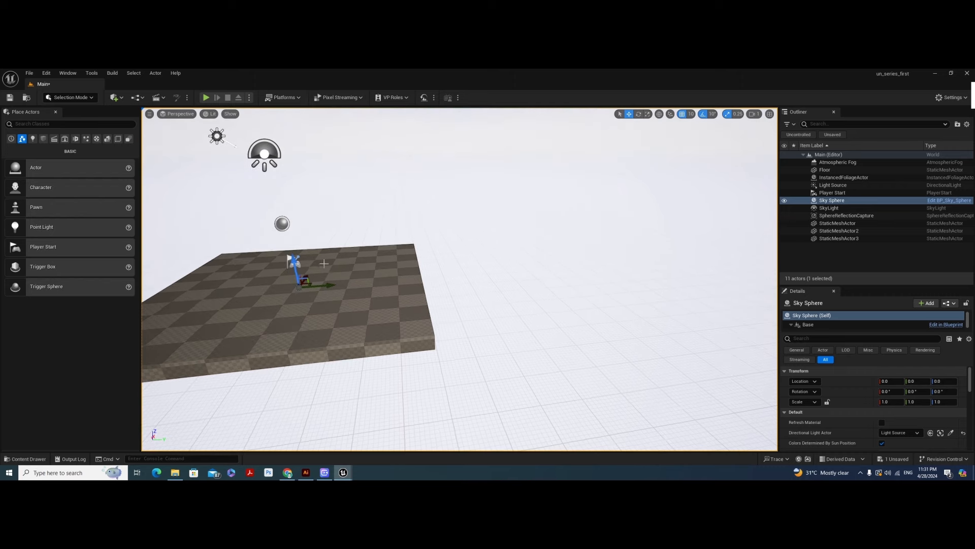
key("d")
right_click_drag(321, 265, 350, 265)
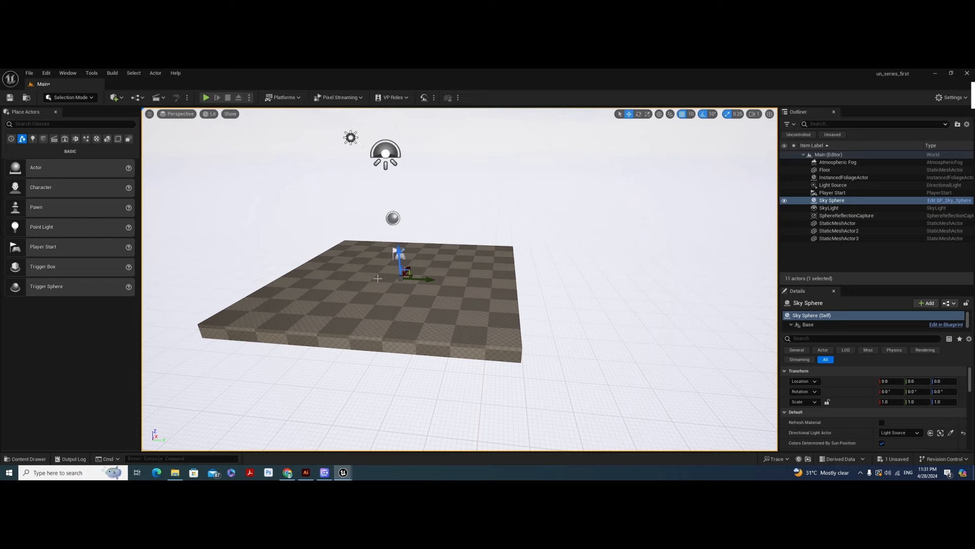
- Zoom in toward the Player Start and pan the view to centre the floor
scroll(378, 274, "up", 9)
scroll(378, 275, "down", 6)
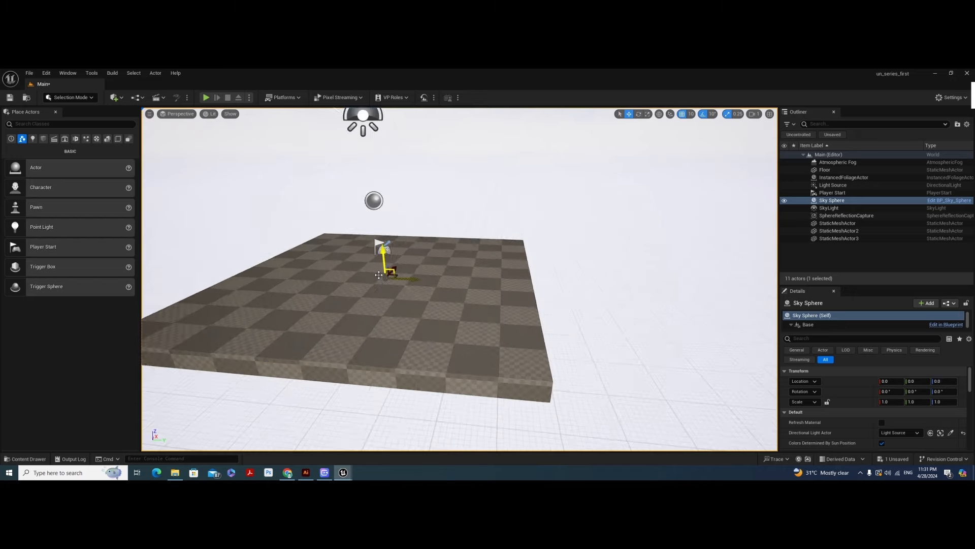
scroll(381, 240, "up", 4)
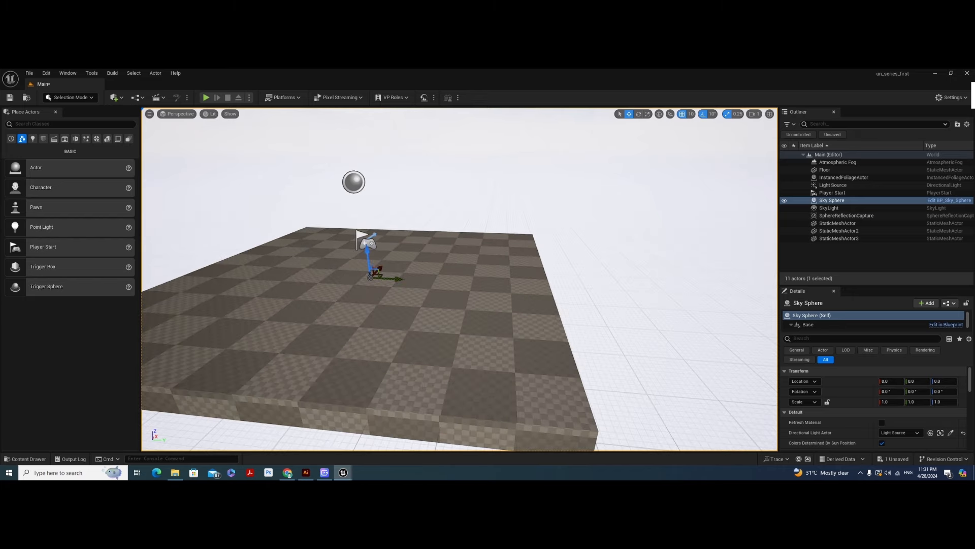
middle_click_drag(383, 231, 321, 254)
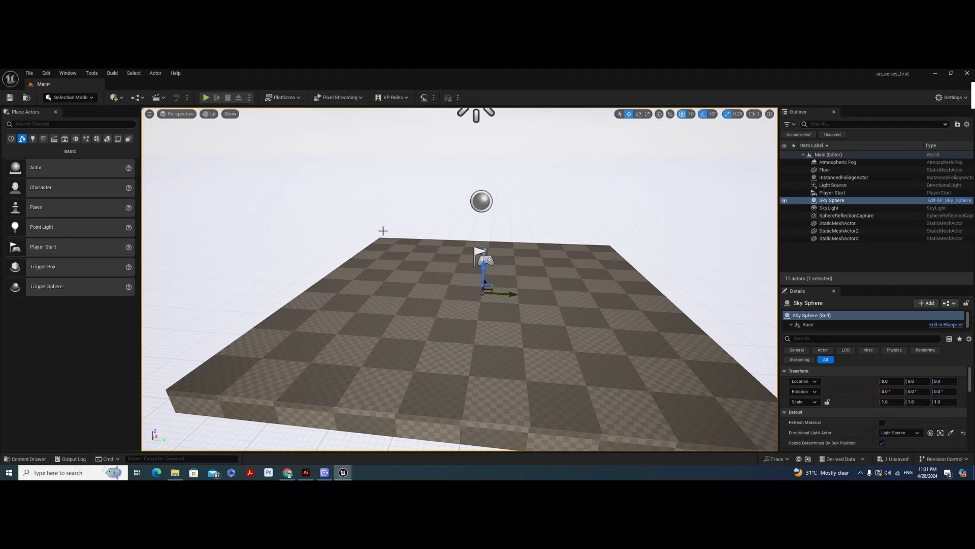
scroll(503, 259, "up", 1)
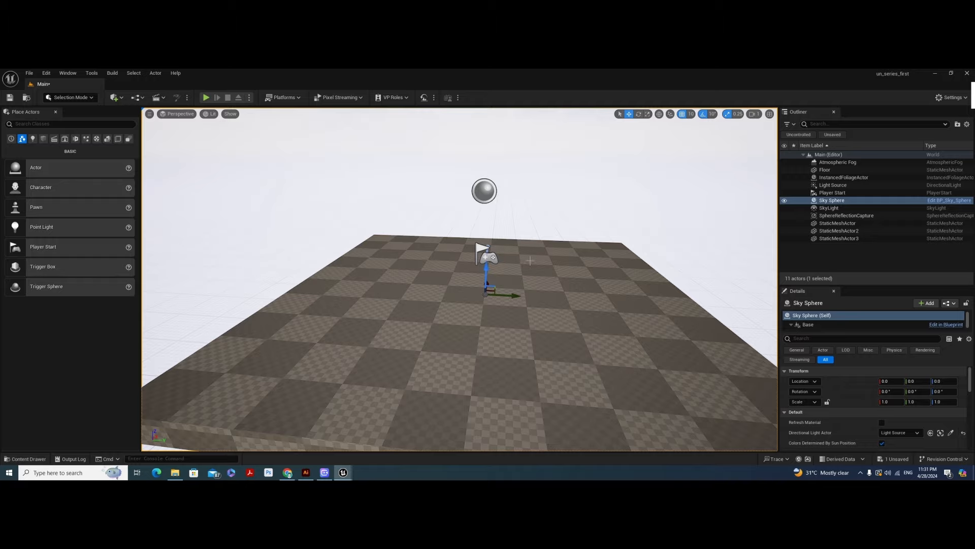
- Select the floor and inspect its surface around the Player Start at close and wide zoom levels
left_click(530, 261)
scroll(531, 260, "up", 3)
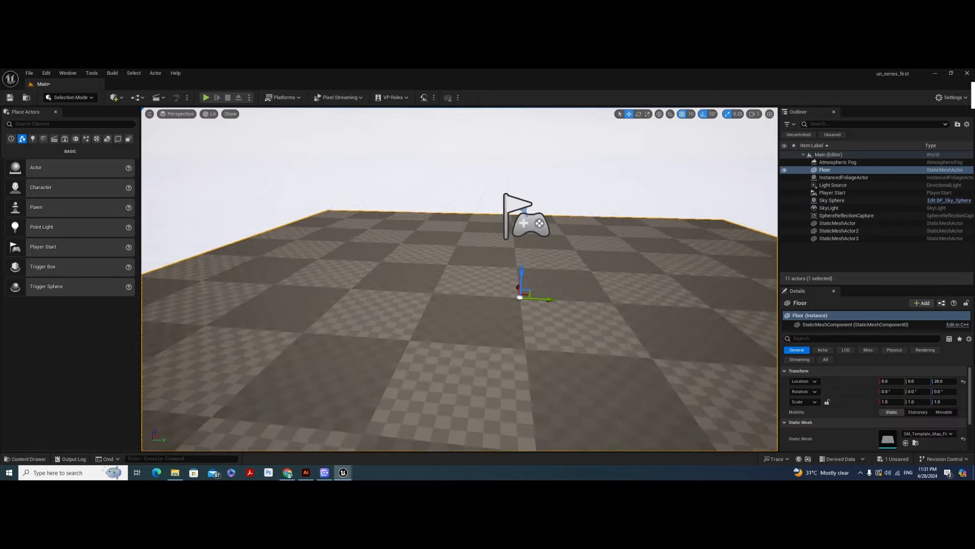
scroll(531, 260, "up", 10)
scroll(530, 260, "down", 12)
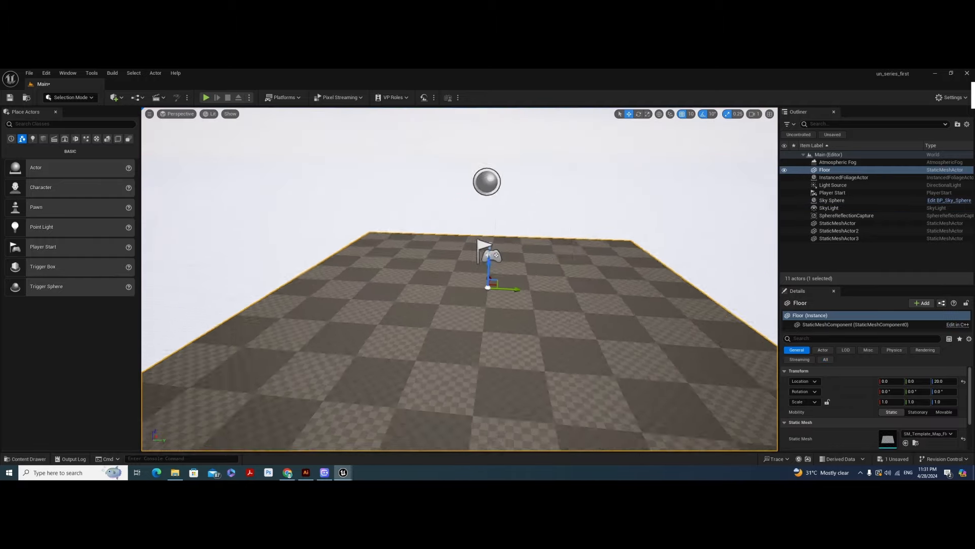
scroll(531, 260, "down", 5)
scroll(531, 260, "up", 5)
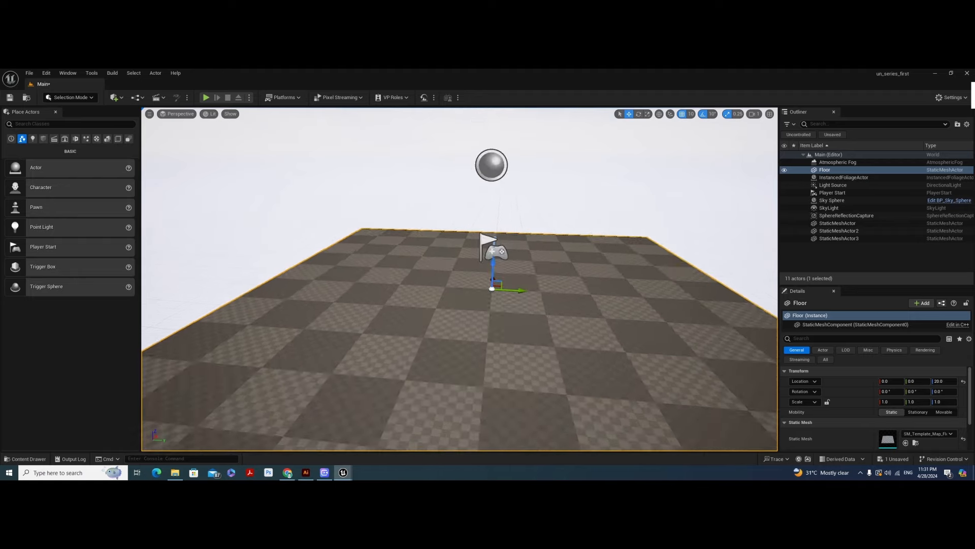
scroll(531, 260, "down", 5)
scroll(531, 260, "up", 7)
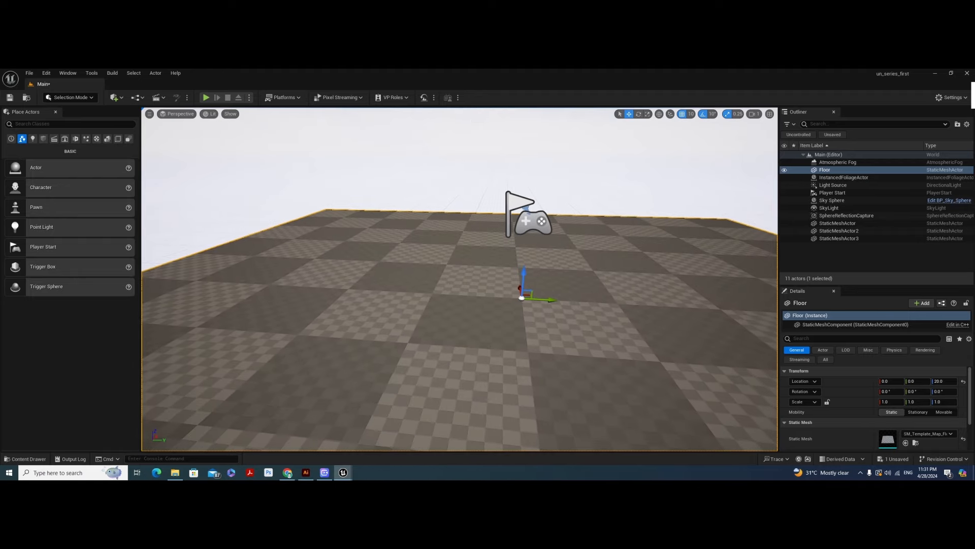
scroll(531, 260, "down", 6)
scroll(531, 260, "up", 4)
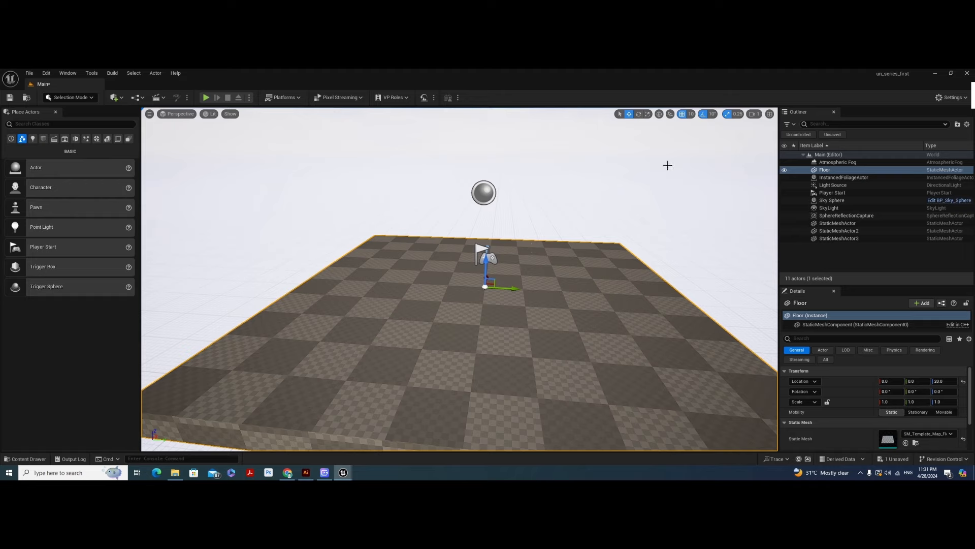
- Raise the viewport camera speed and try it by framing the Sky Sphere and zooming toward and away from the floor
left_click(754, 117)
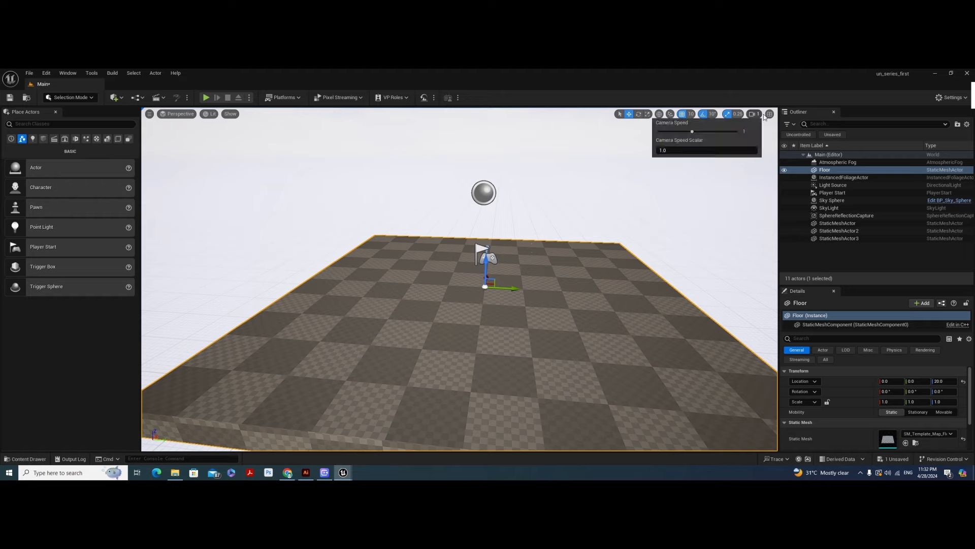
left_click(756, 117)
left_click(751, 115)
left_click_drag(698, 132, 721, 132)
left_click(516, 213)
key("f")
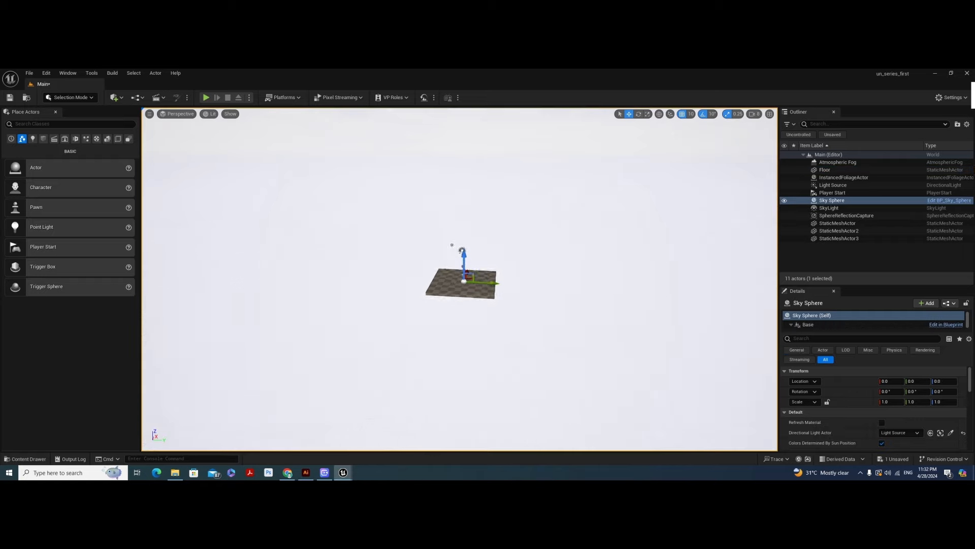
scroll(460, 279, "up", 5)
scroll(460, 279, "down", 5)
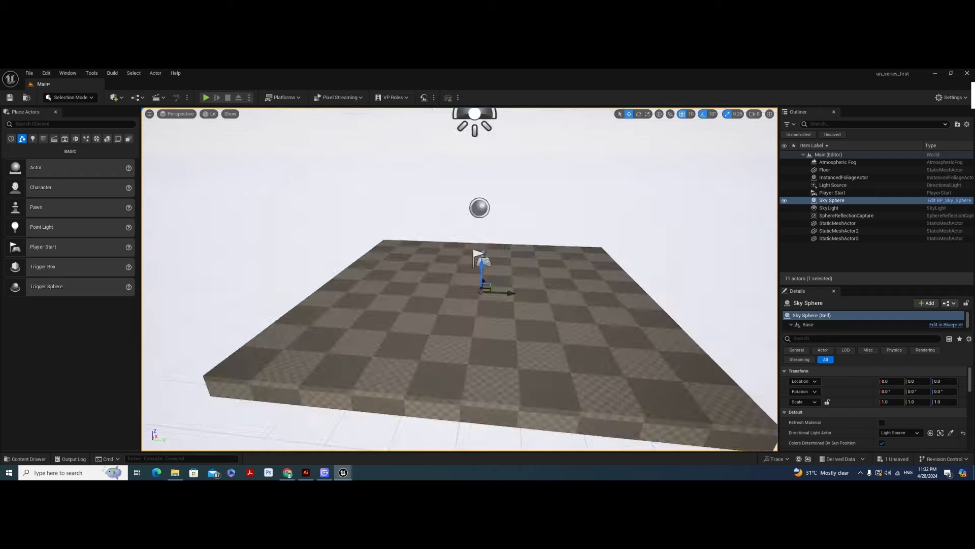
scroll(496, 220, "up", 5)
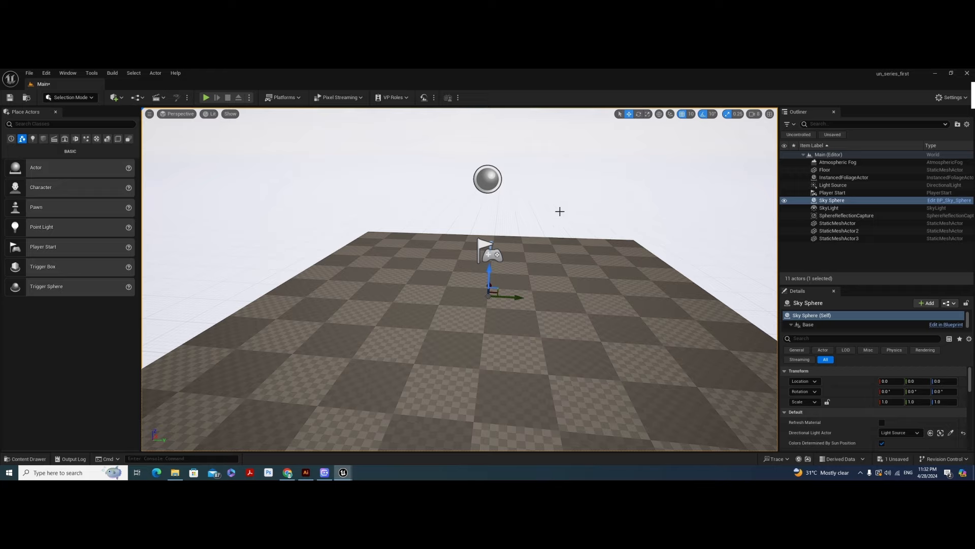
key("f")
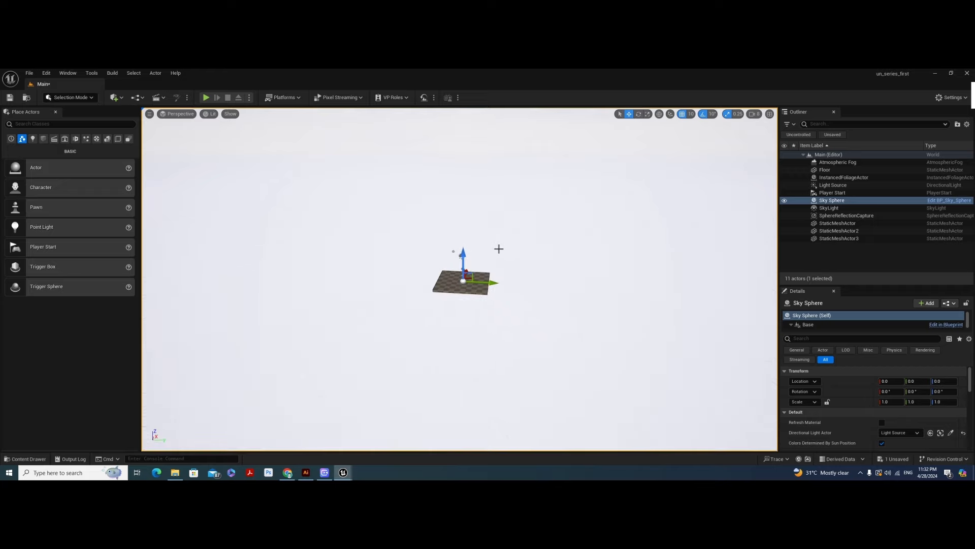
scroll(499, 248, "up", 10)
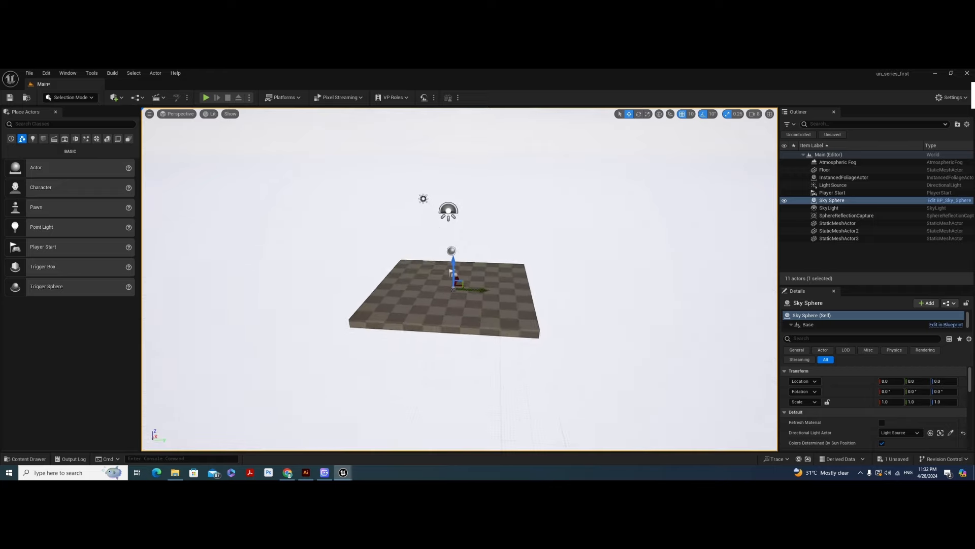
- Lower the viewport camera speed and test it by panning and zooming over the floor
left_click(755, 115)
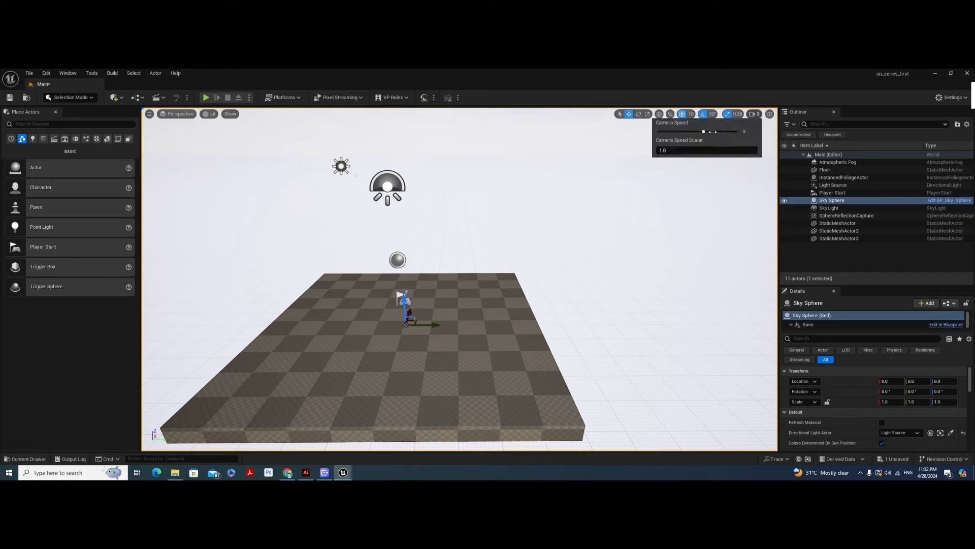
left_click_drag(712, 132, 696, 133)
middle_click_drag(442, 322, 362, 347)
scroll(455, 313, "up", 2)
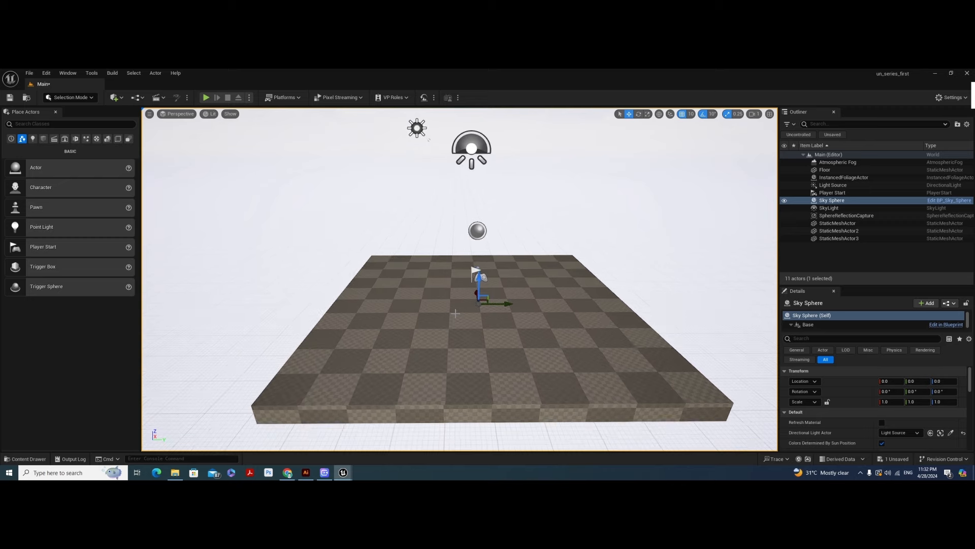
scroll(488, 248, "up", 2)
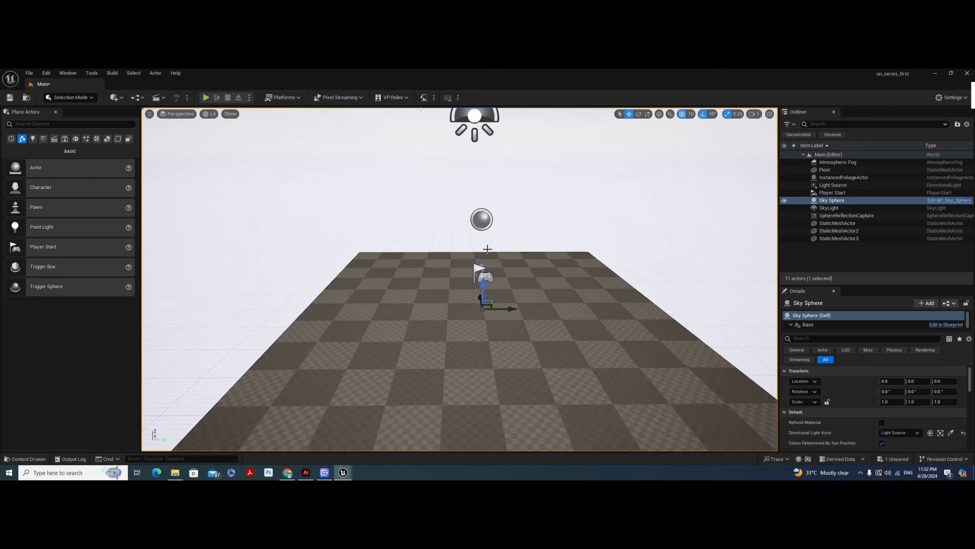
scroll(573, 275, "down", 2)
- Pan the view away from the scene, select the Floor actor in the Outliner and focus the viewport on it
middle_click_drag(573, 275, 567, 282)
middle_click_drag(464, 263, 647, 209)
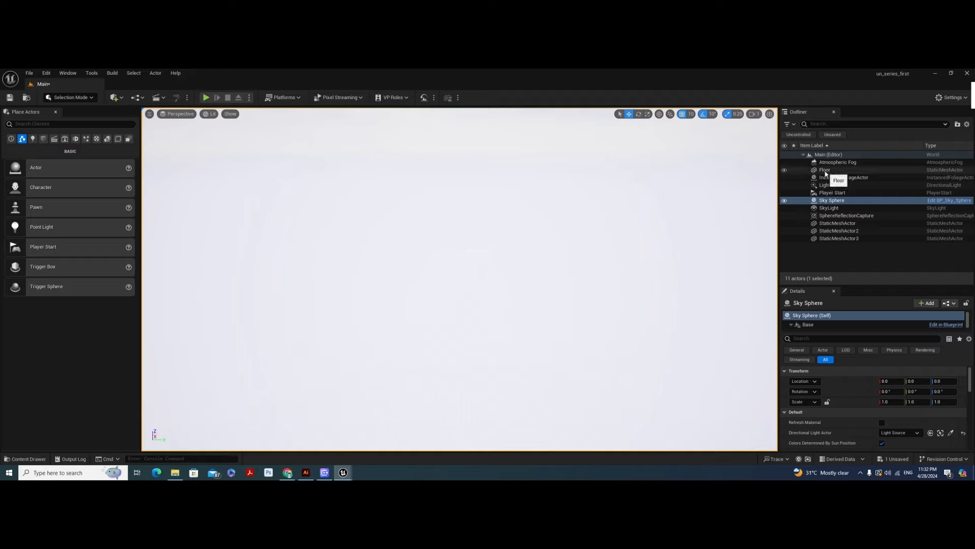
left_click(825, 170)
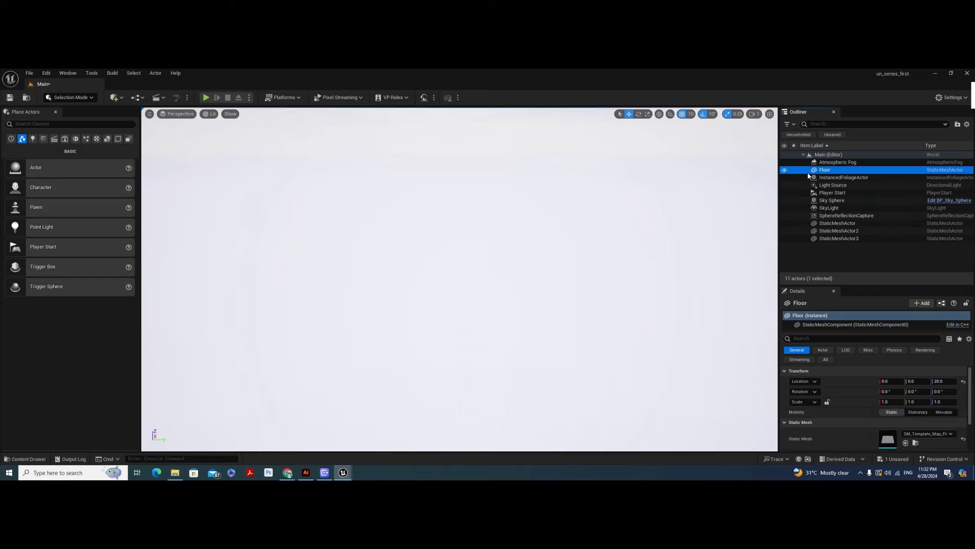
key("f")
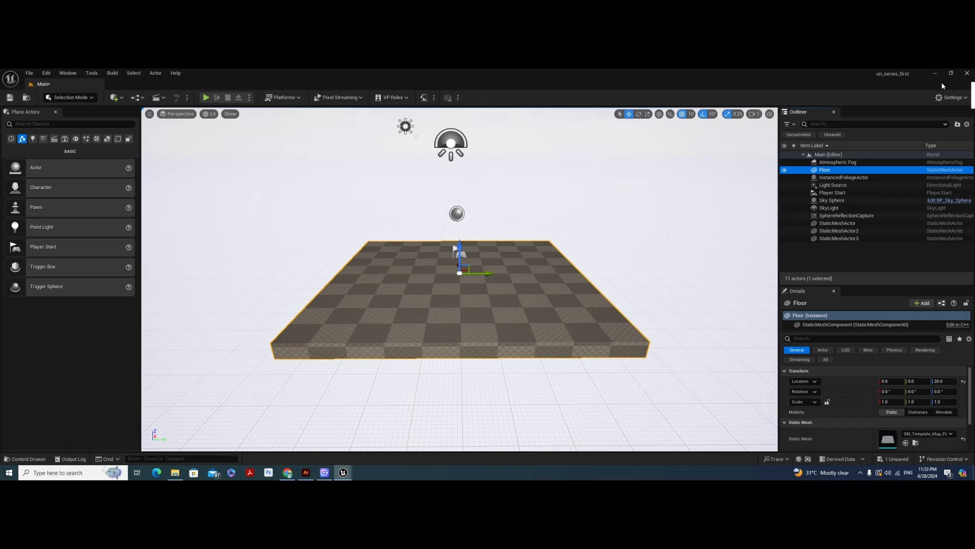
mouse_move(972, 94)
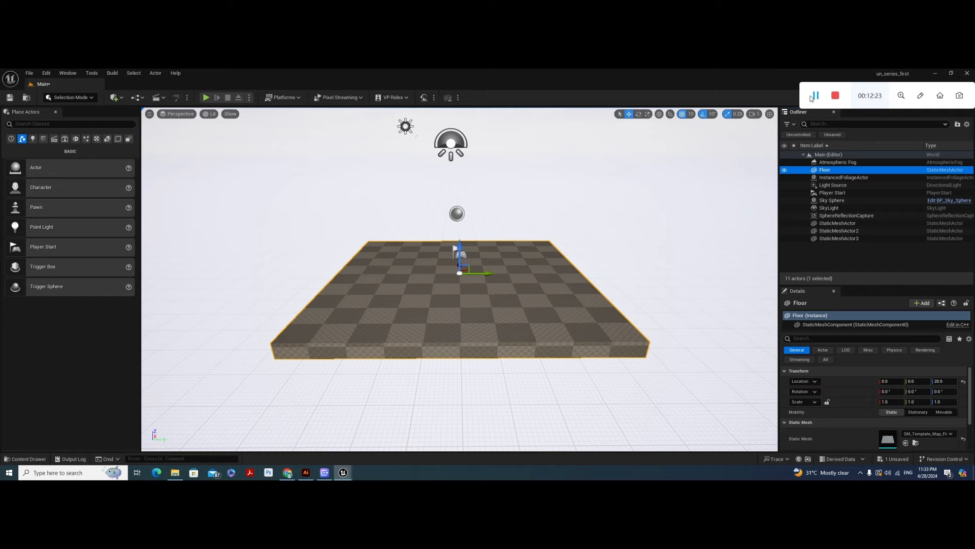
left_click(776, 97)
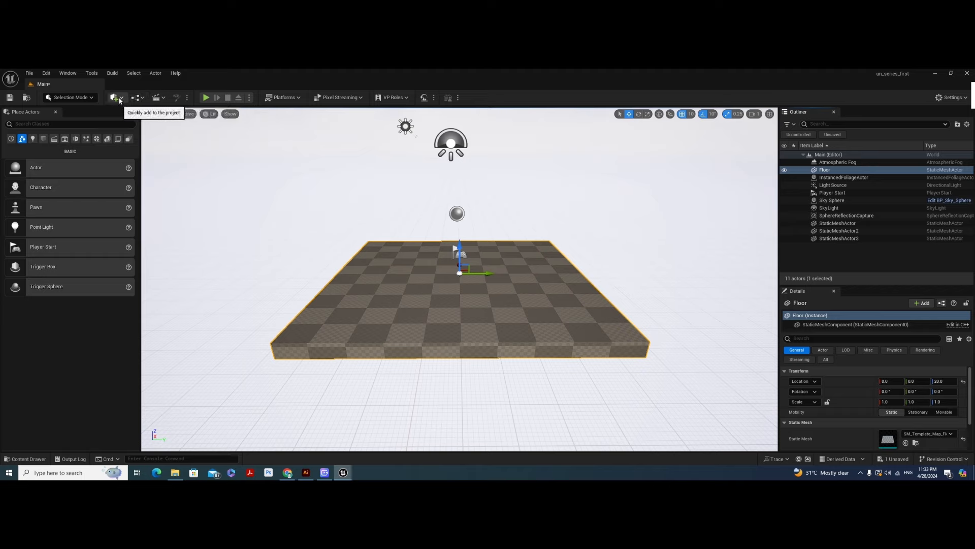
- Place a Cube shape on the floor near the Player Start and delete it again
left_click(120, 99)
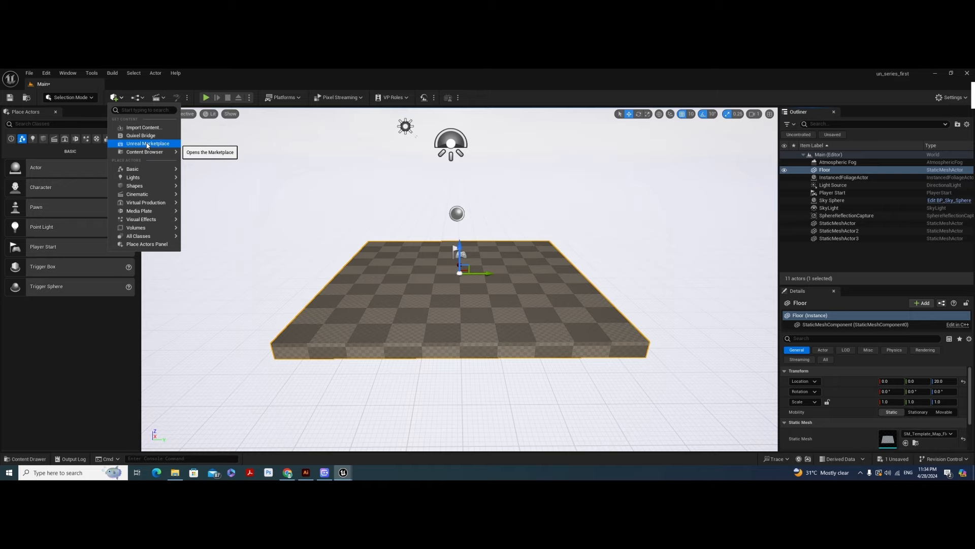
mouse_move(152, 153)
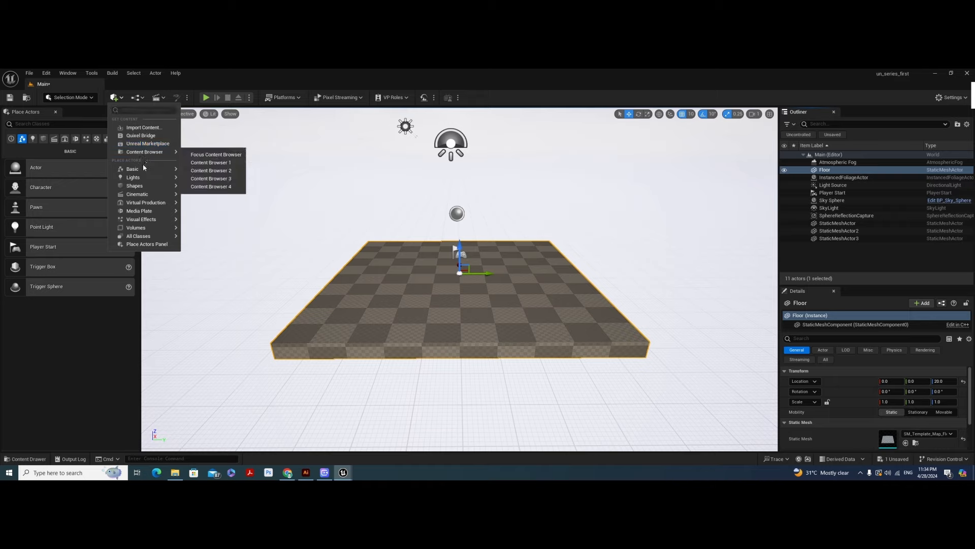
mouse_move(139, 188)
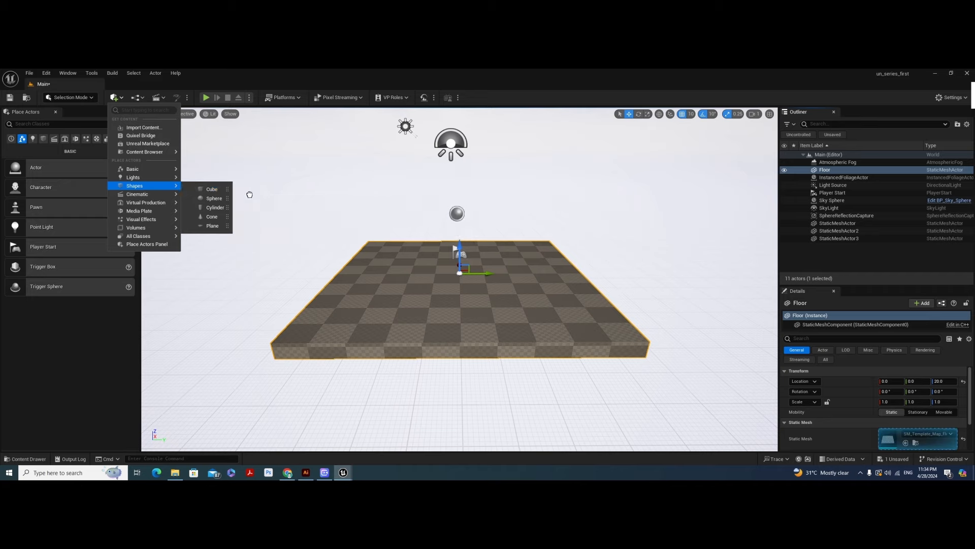
left_click_drag(249, 194, 514, 282)
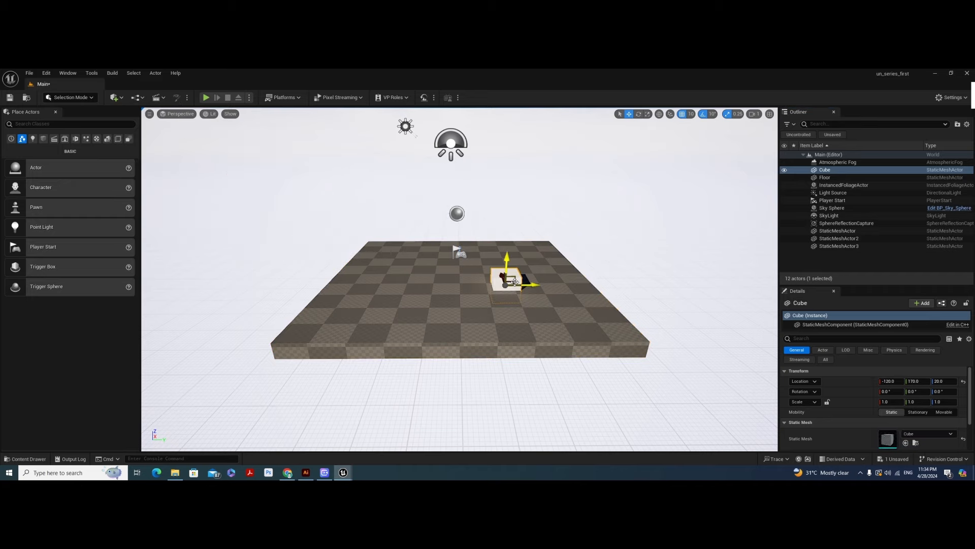
key("Delete")
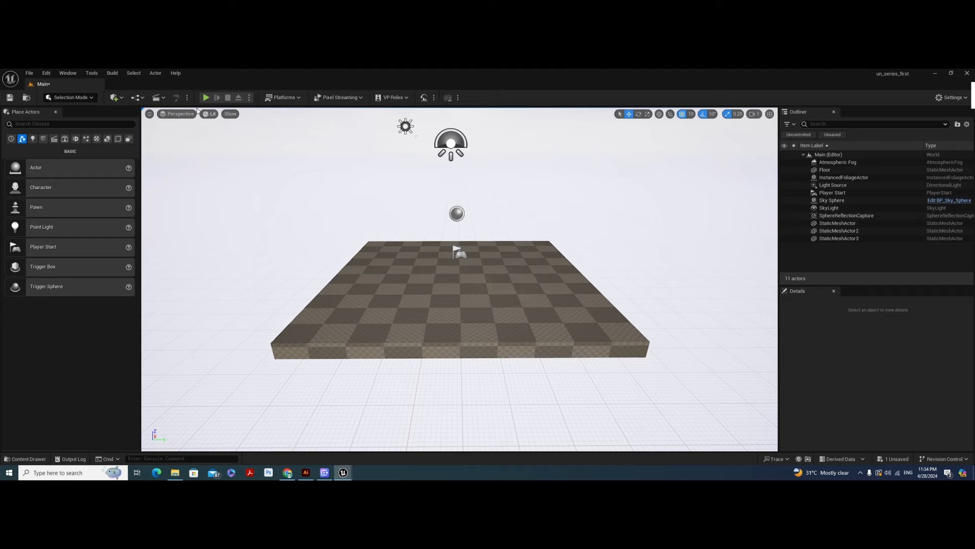
- Add a new Cube shape above the middle of the floor and undo the stray copy made of it
left_click(115, 98)
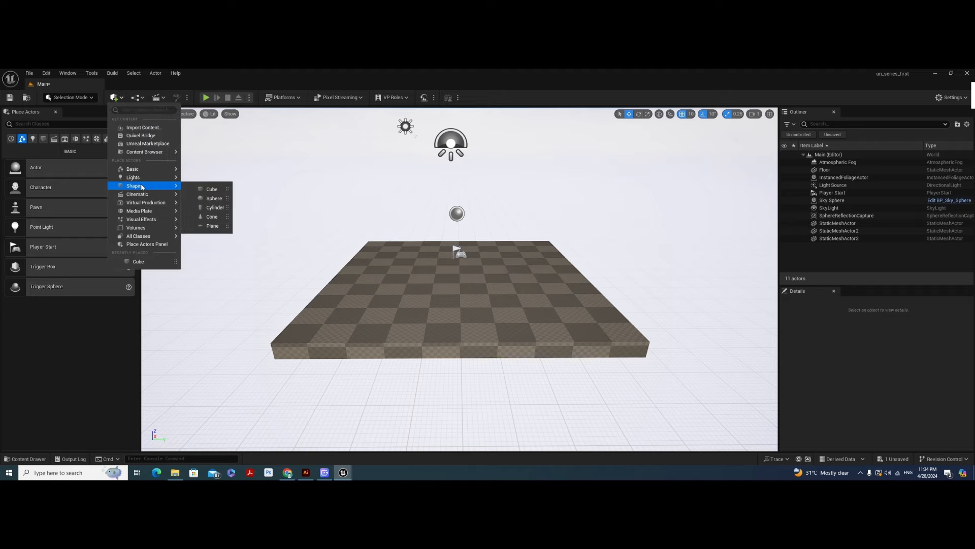
left_click(201, 189)
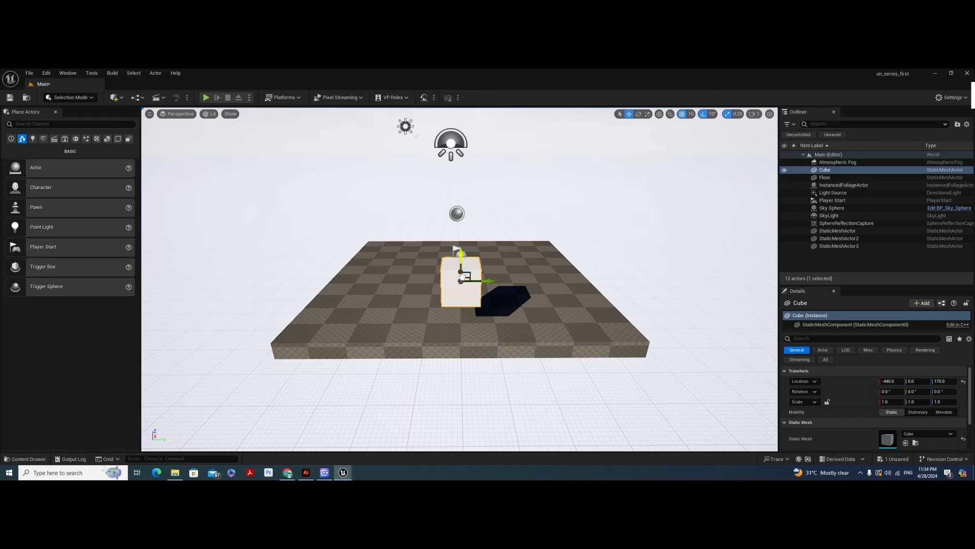
left_click_drag(461, 277, 461, 275, "alt")
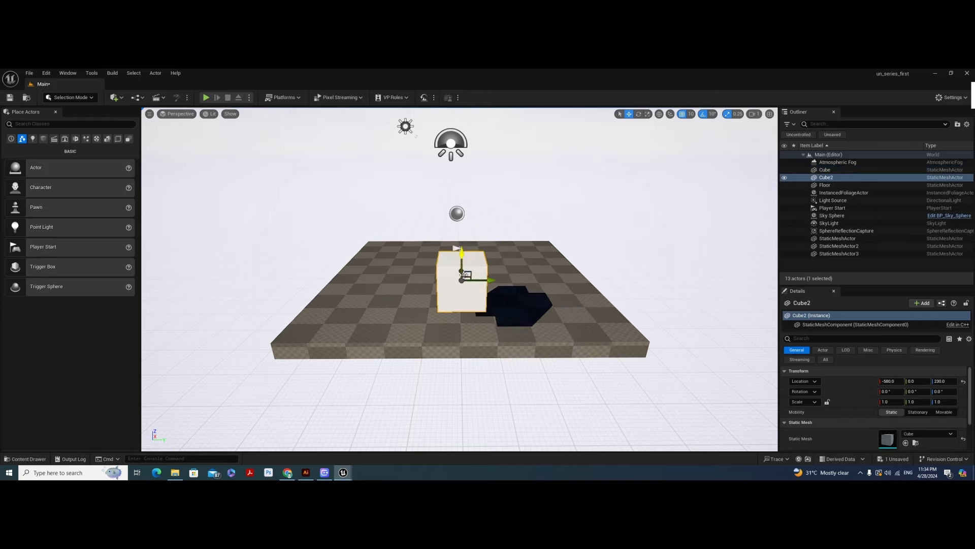
key("ctrl+z")
scroll(491, 288, "up", 5)
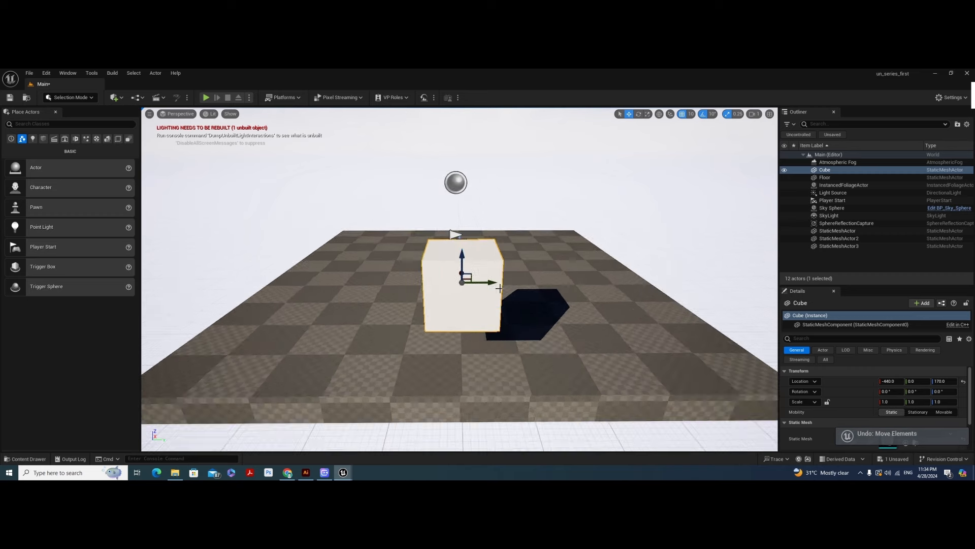
left_click_drag(474, 329, 546, 315, "alt")
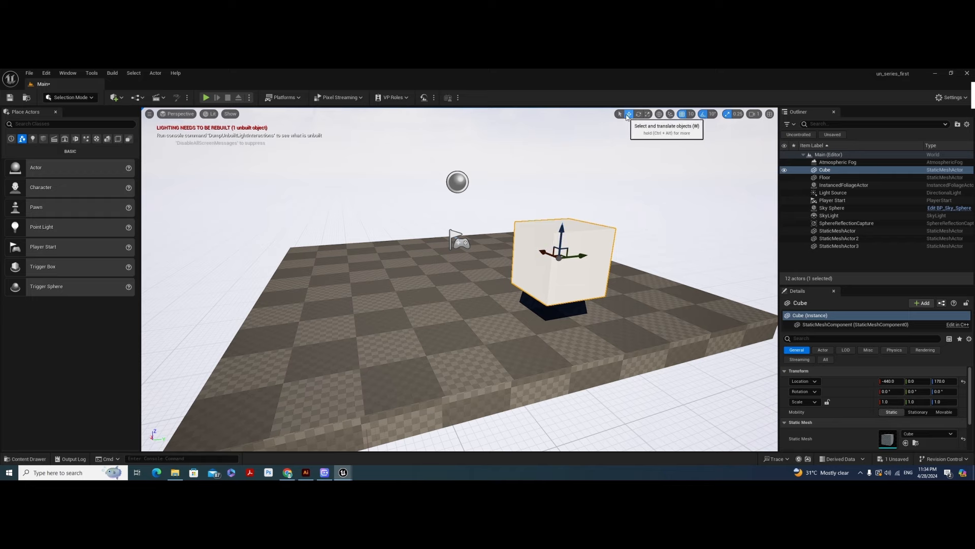
- Reselect the cube in select-only mode and move it with the Move tool to about X -390, Y -60, Z 190
left_click(579, 190)
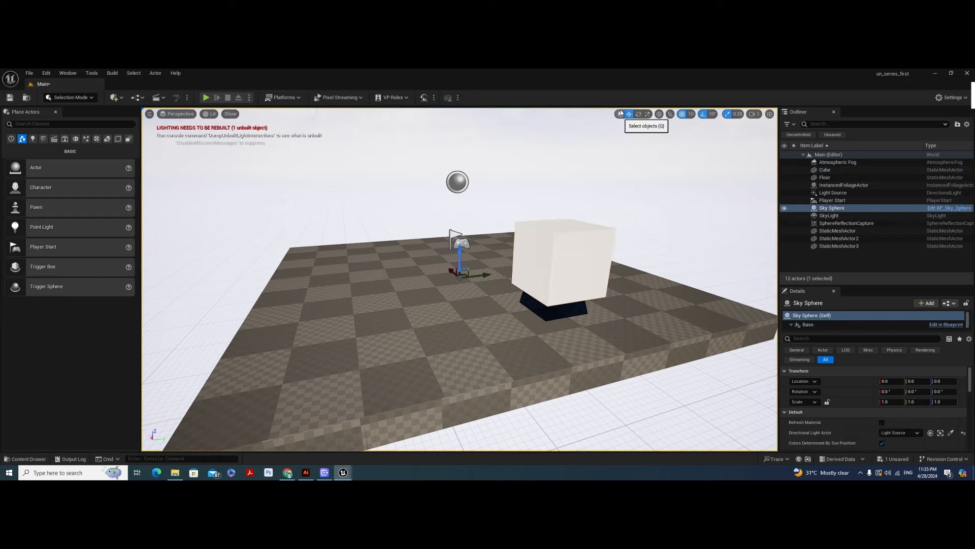
left_click(620, 114)
left_click(558, 246)
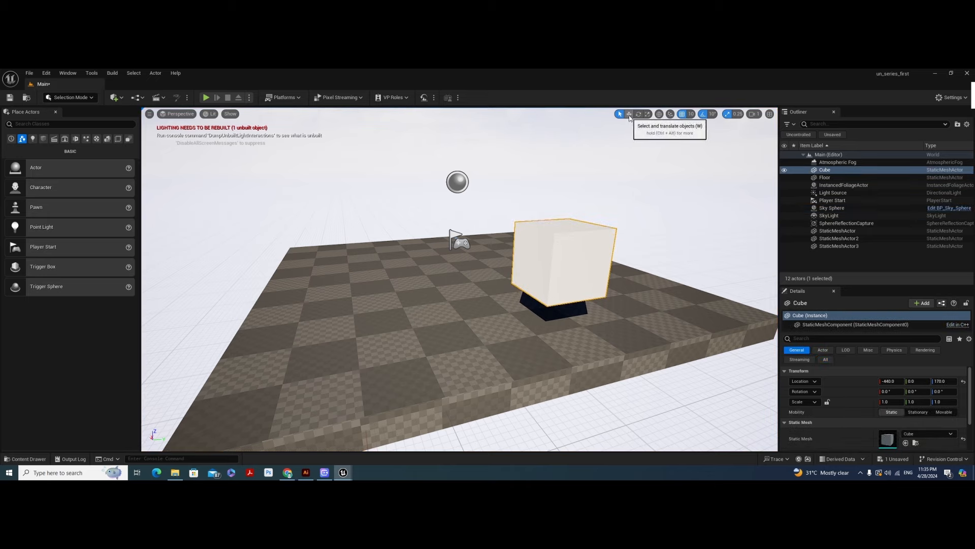
key("w")
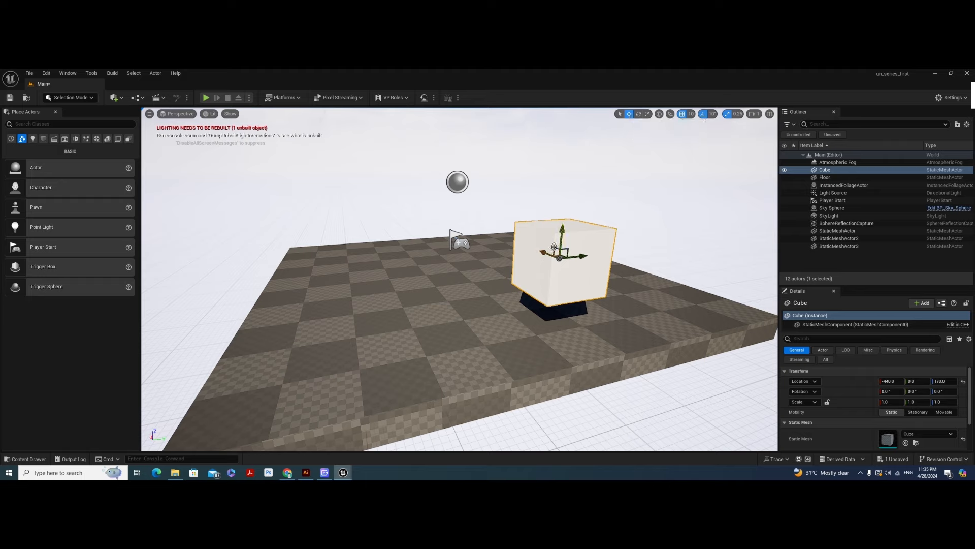
left_click_drag(562, 231, 531, 241)
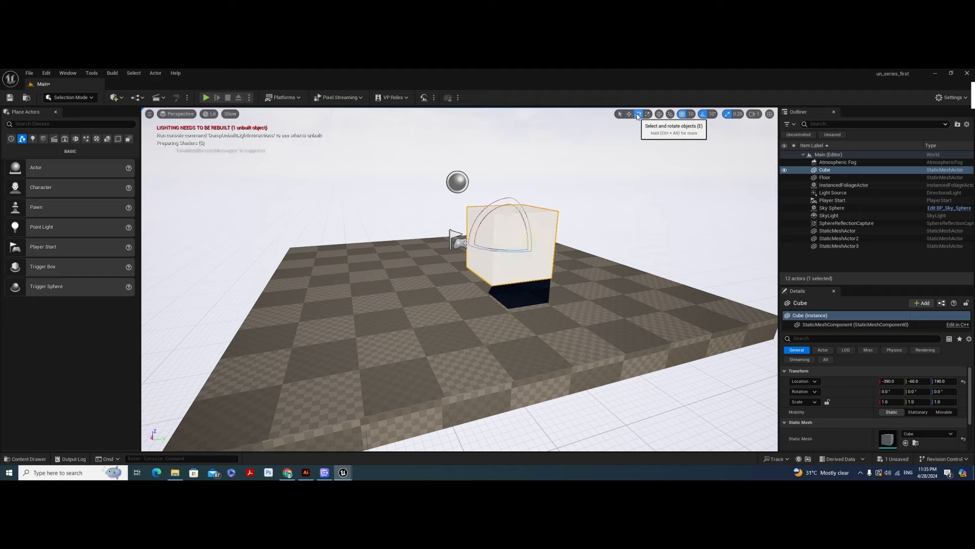
- Try the Rotate tool on the cube and scale it uniformly to 1.25 on all axes
left_click(639, 114)
mouse_move(524, 211)
left_mouse_down()
mouse_move(532, 241)
mouse_move(524, 212)
mouse_move(532, 239)
mouse_move(527, 220)
left_mouse_up()
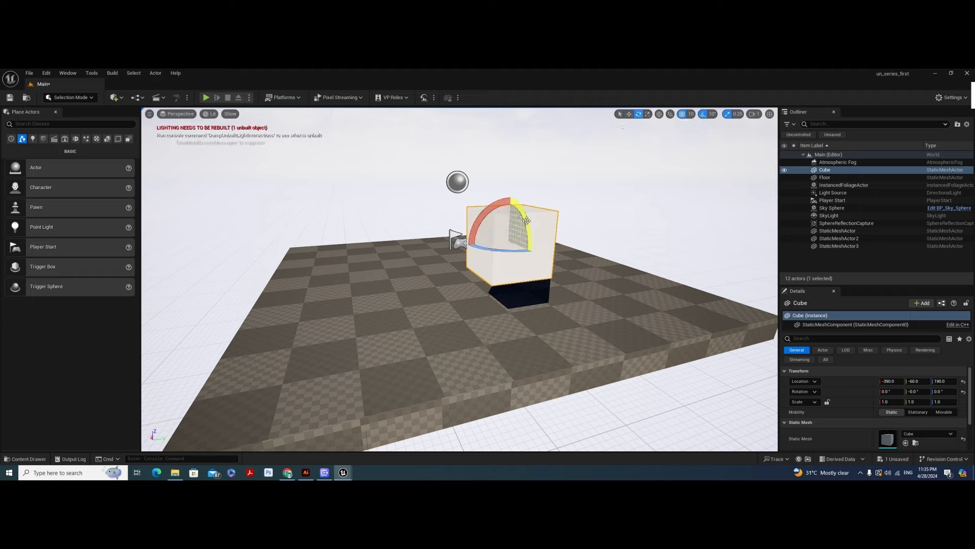
left_click(648, 114)
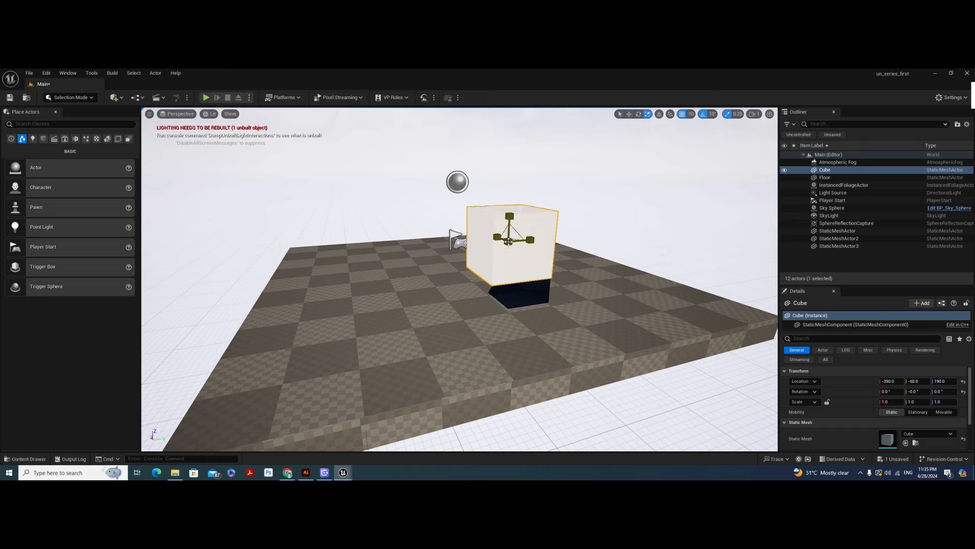
mouse_move(509, 242)
left_mouse_down()
mouse_move(512, 226)
mouse_move(513, 234)
left_mouse_up()
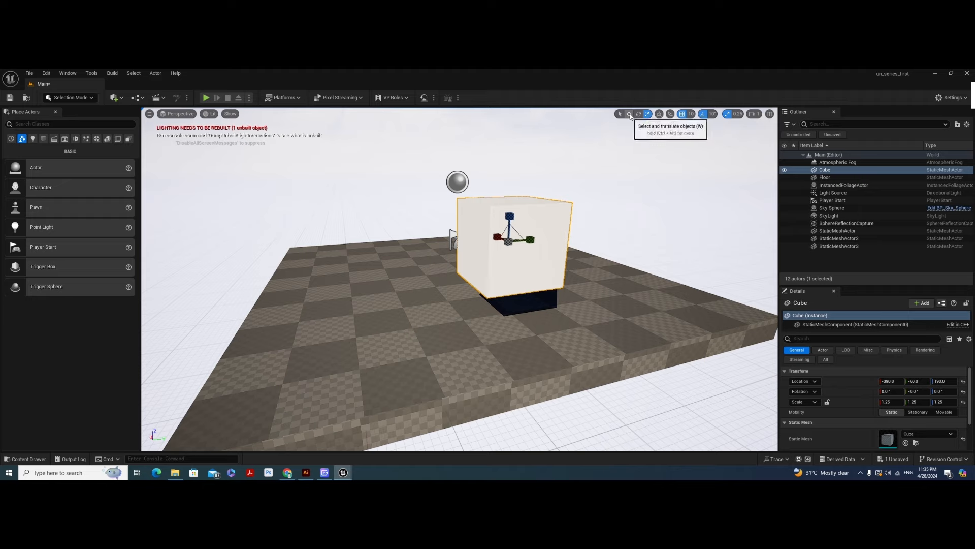
- Cycle the cube's gizmo repeatedly through the Move, Rotate and Scale tools, ending on Move
left_click(629, 115)
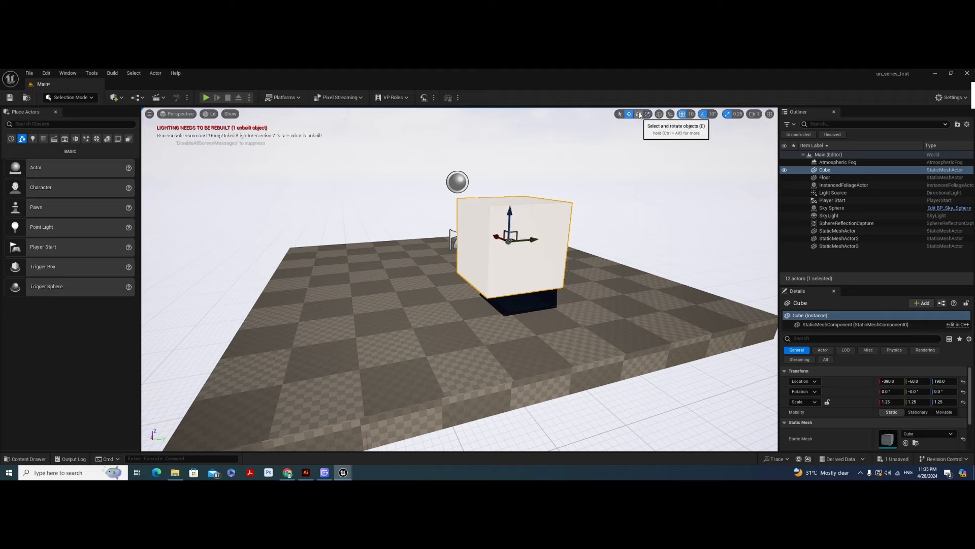
left_click(639, 114)
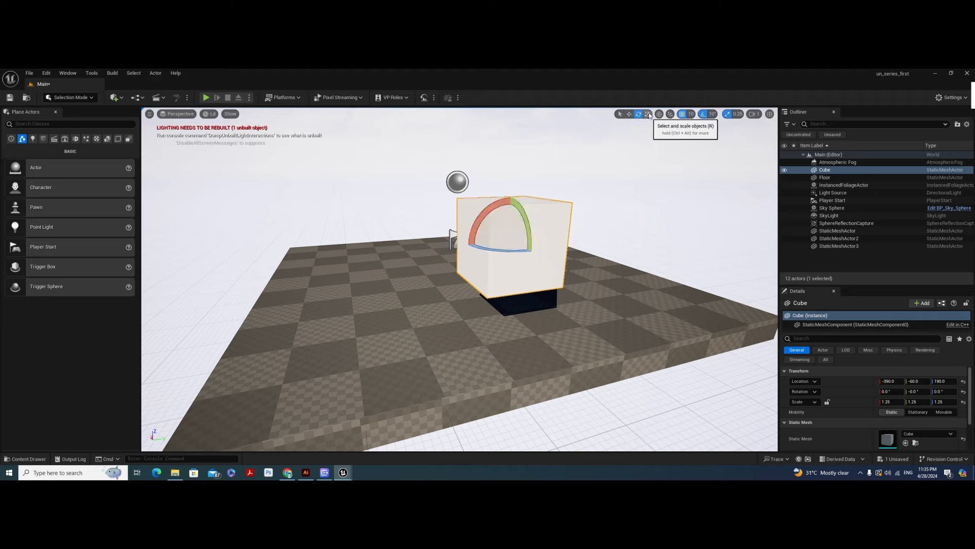
left_click(649, 114)
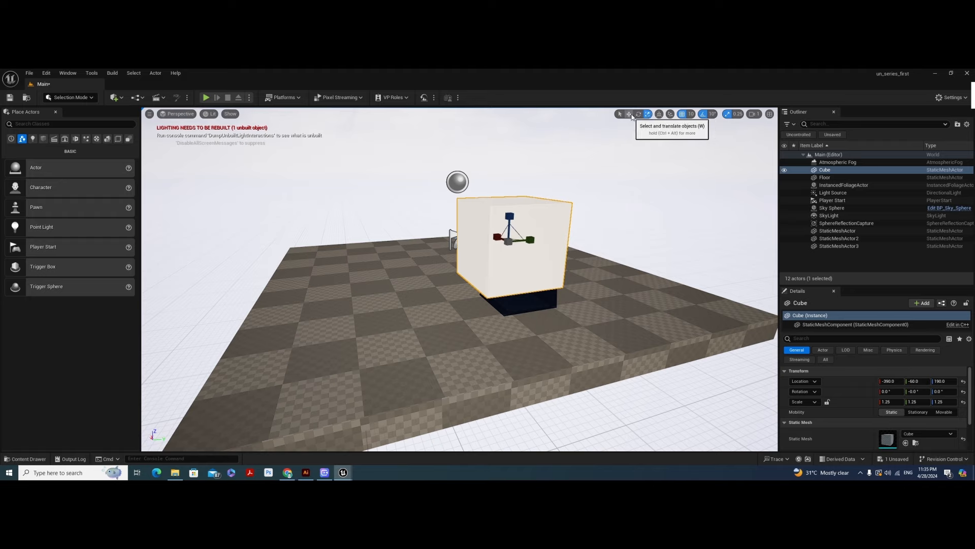
key("w")
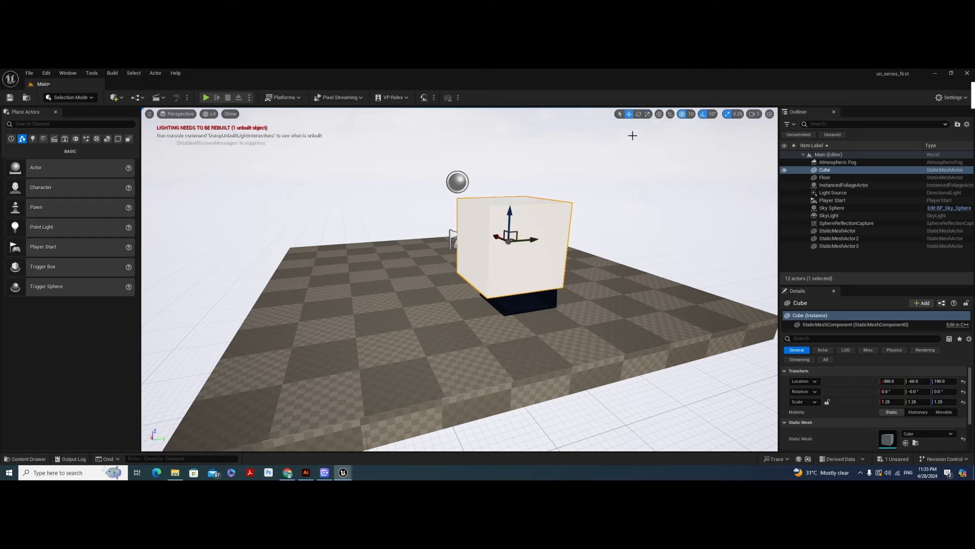
key("e")
key("r")
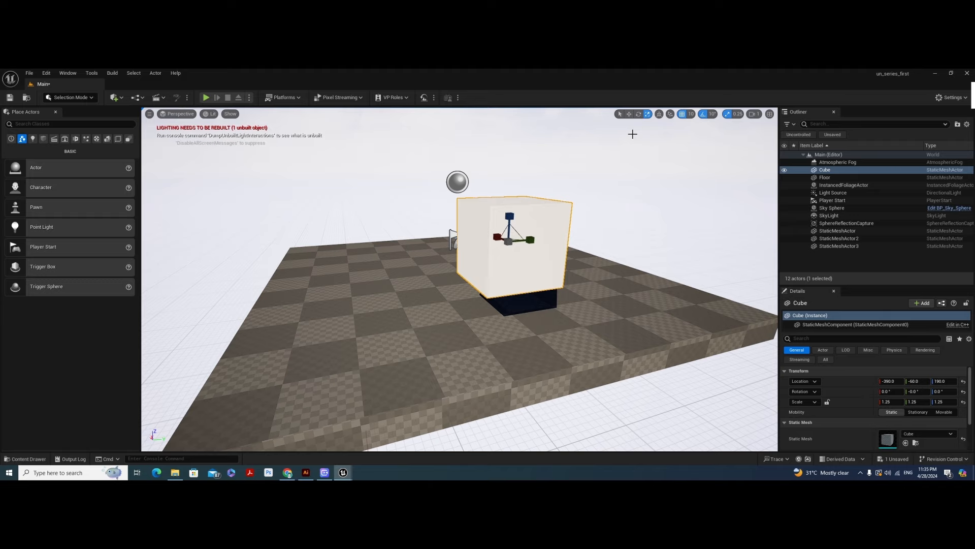
key("w")
key("e")
key("r")
key("w")
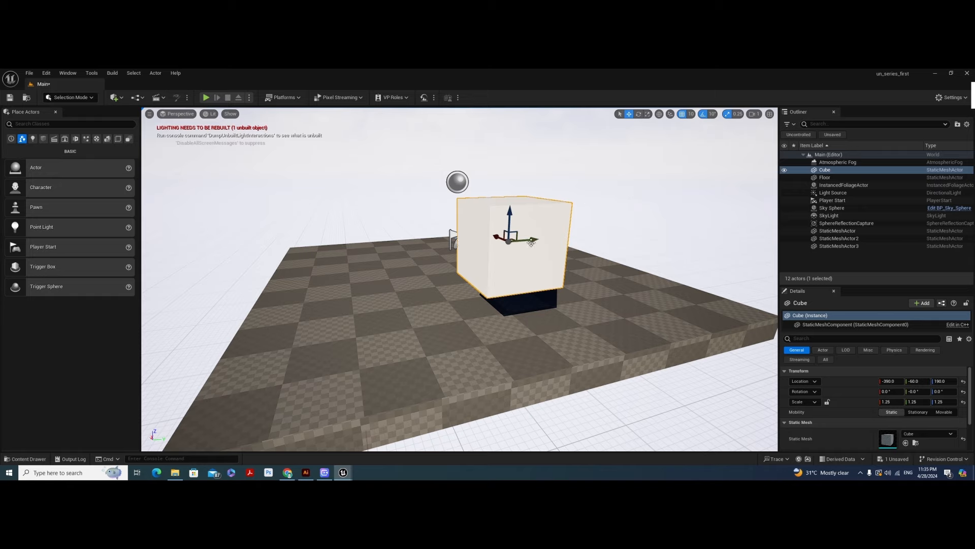
- Move the cube along its axes and freely over the floor to about X -217, Y 132, Z 273
left_click_drag(533, 239, 518, 213)
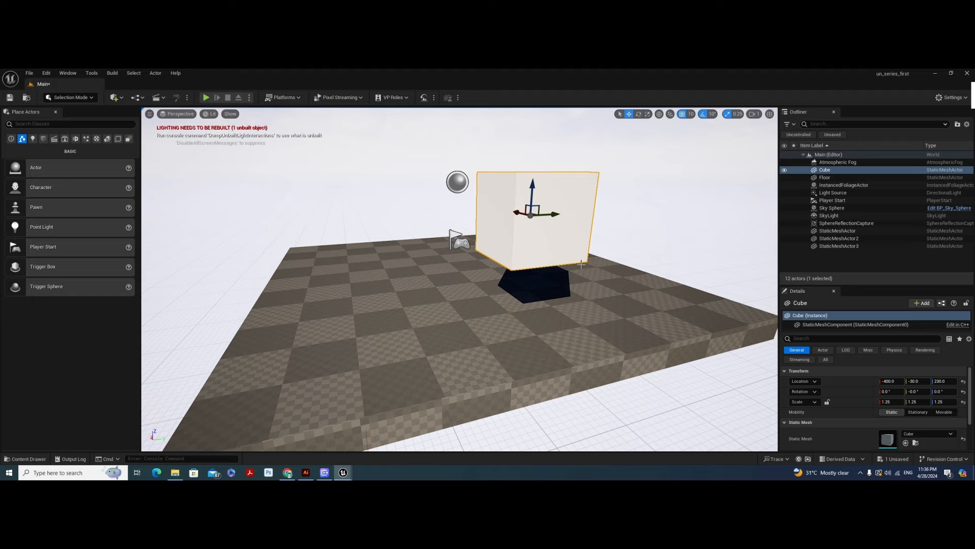
left_click_drag(581, 264, 404, 292, "alt")
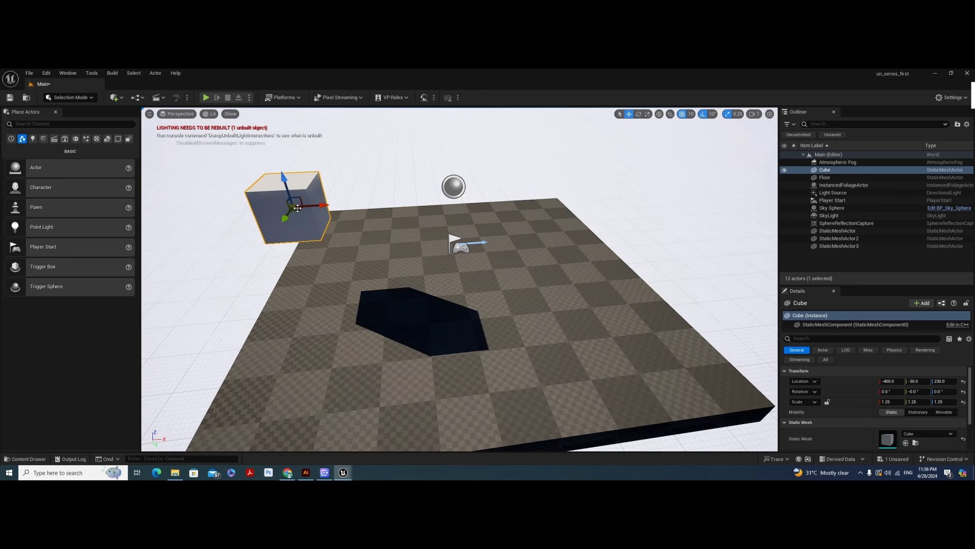
left_click_drag(300, 210, 393, 188)
scroll(399, 197, "up", 4)
mouse_move(390, 194)
middle_mouse_down()
mouse_move(427, 209)
mouse_move(358, 124)
mouse_move(391, 189)
middle_mouse_up()
left_click_drag(437, 210, 534, 203, "alt")
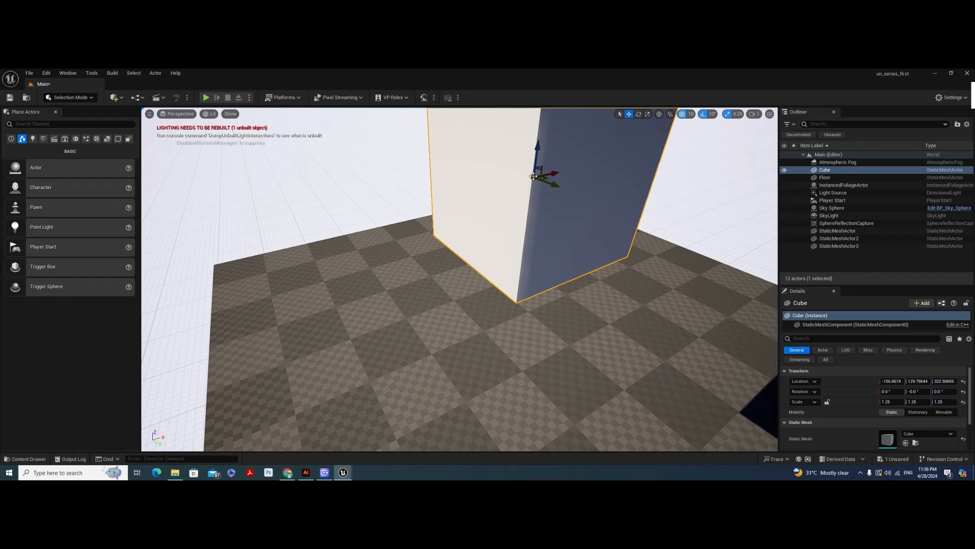
left_click_drag(534, 176, 477, 246)
scroll(497, 229, "down", 6)
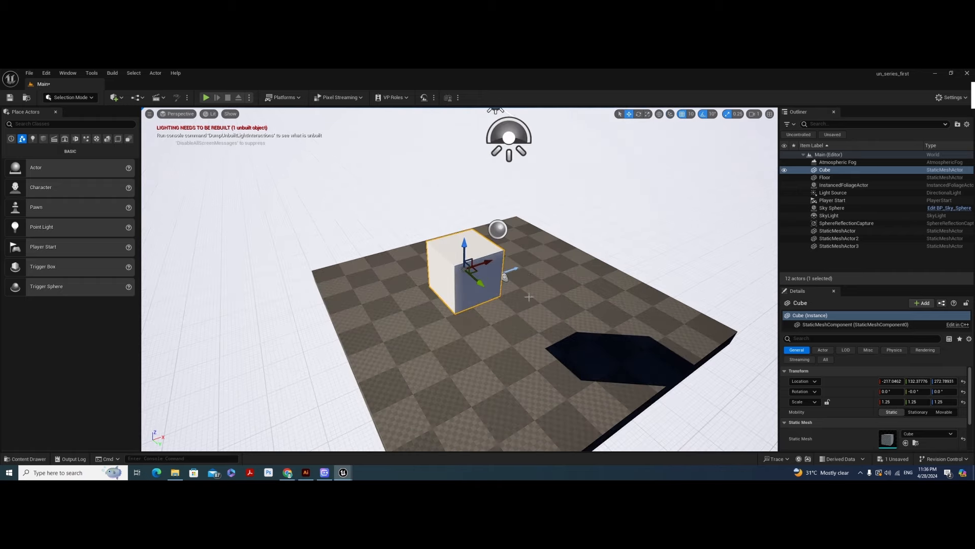
left_click_drag(529, 297, 595, 254, "alt")
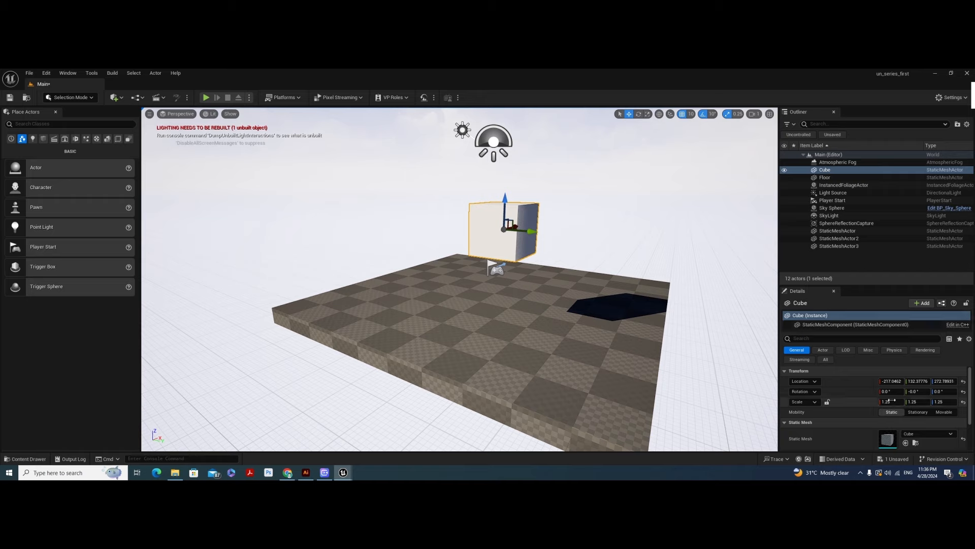
- Review the cube's transform, static mesh and material properties, and deselect it by selecting the Sky Sphere
scroll(891, 400, "down", 3)
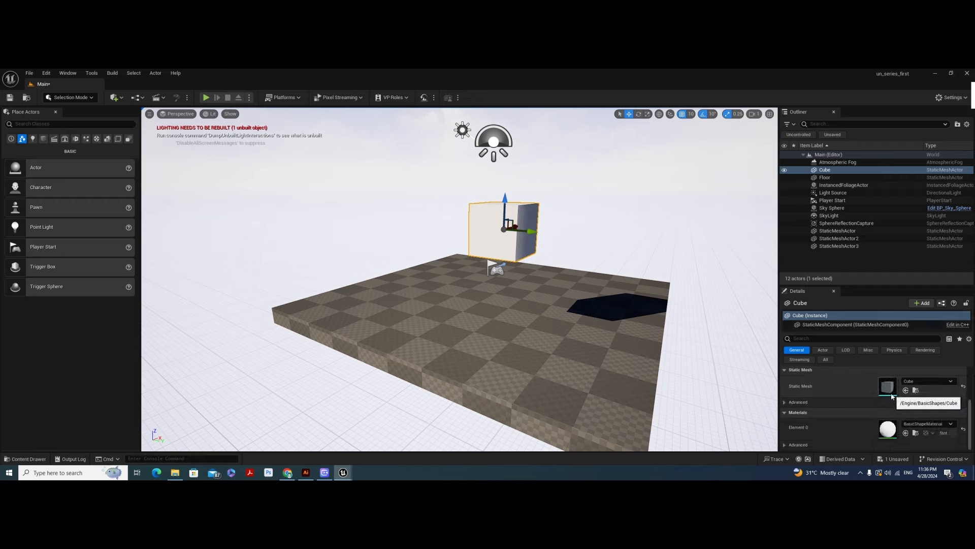
scroll(878, 395, "up", 3)
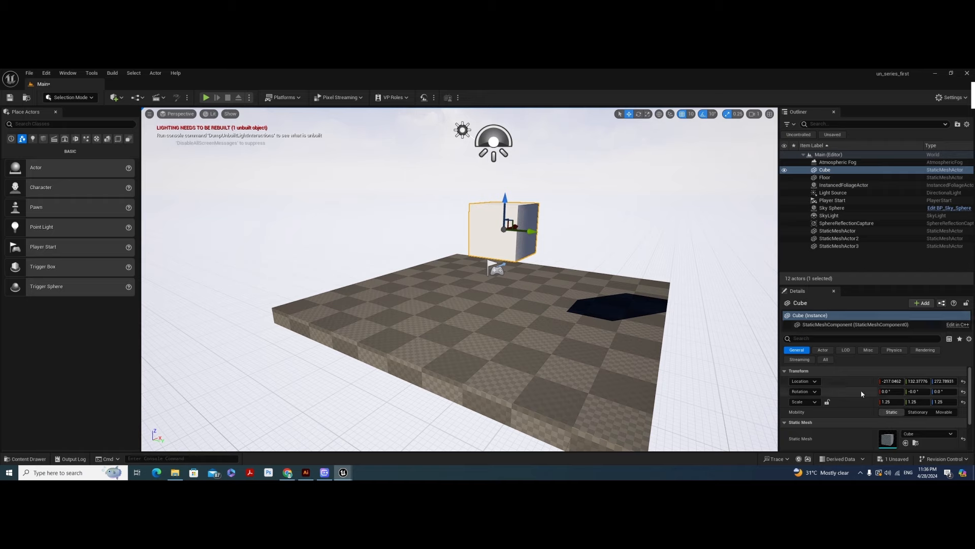
scroll(861, 396, "down", 3)
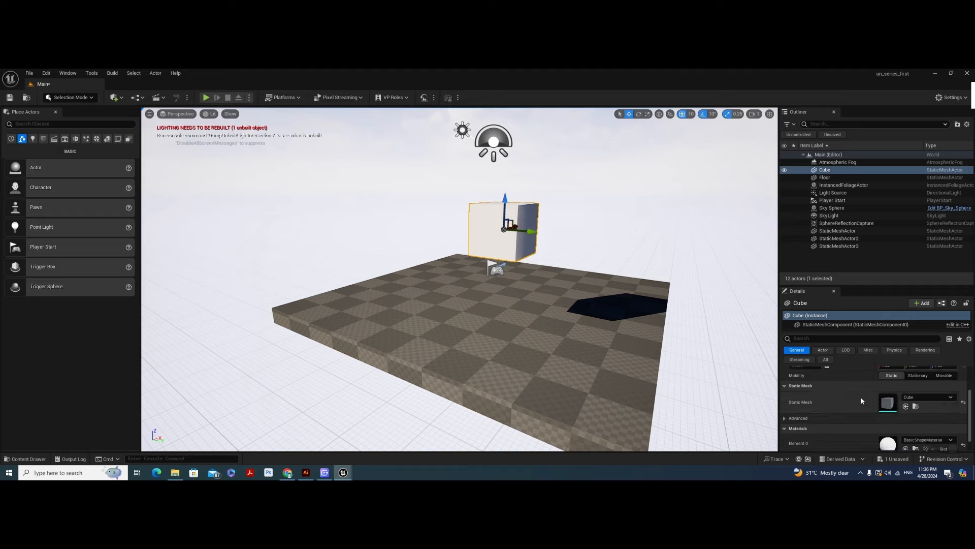
scroll(862, 403, "up", 3)
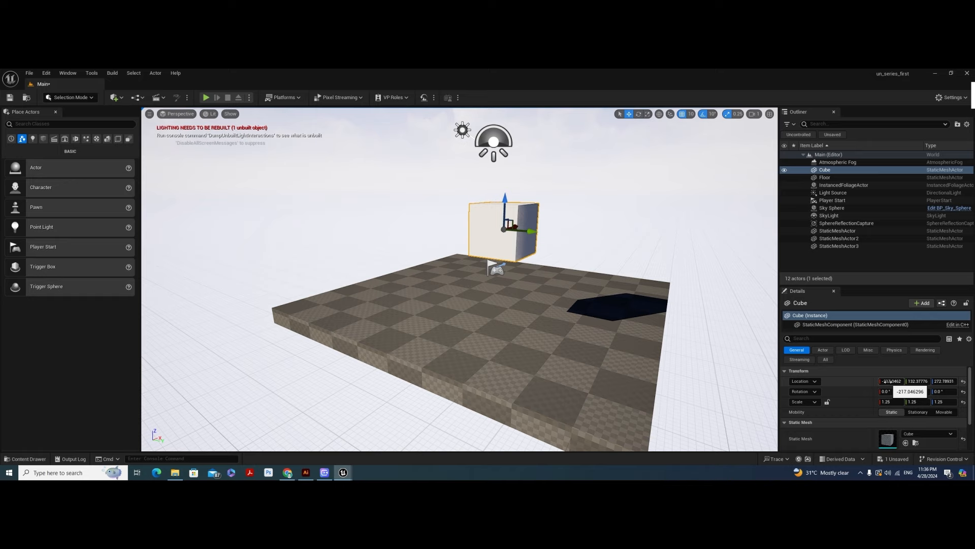
left_click(559, 189)
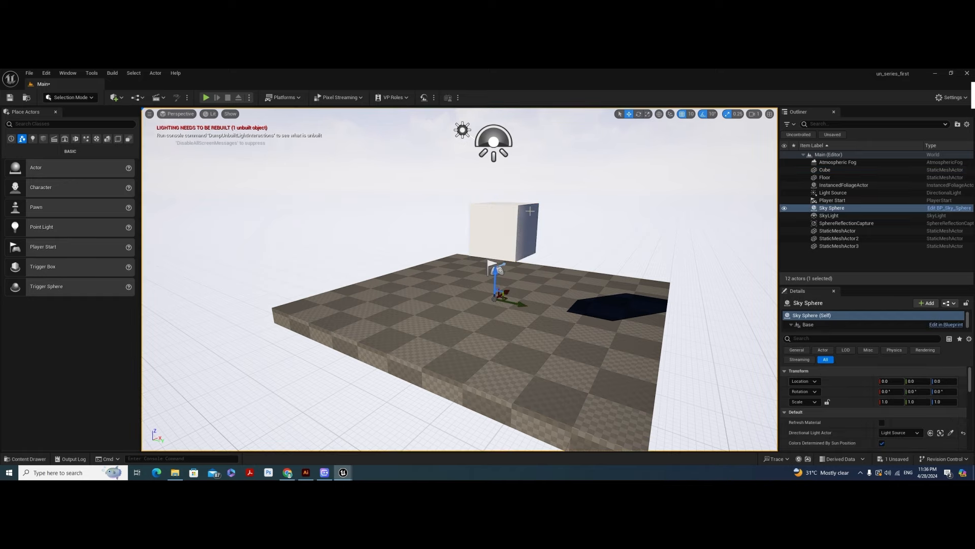
- Select the cube and set its location to X 20, Y 30 and Z 30
left_click(528, 214)
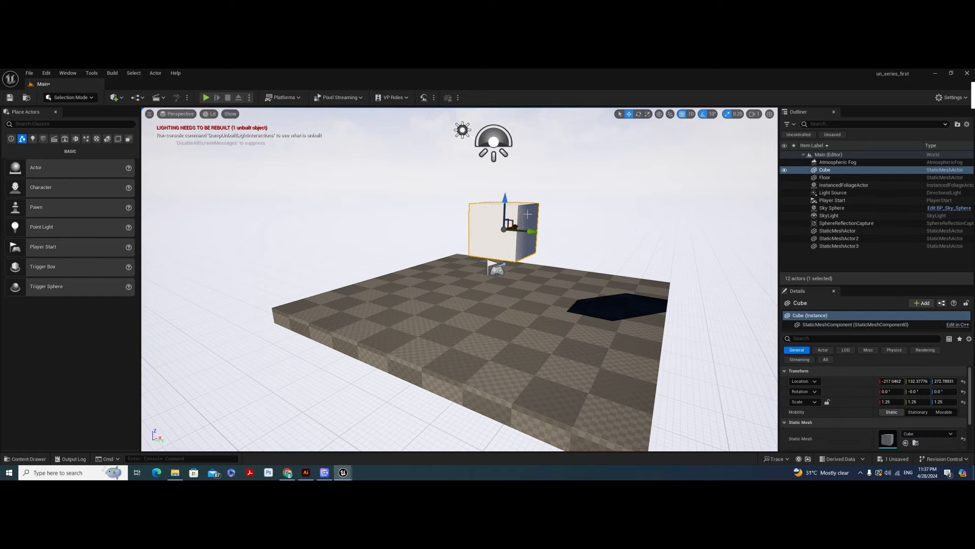
left_click(895, 381)
type("20")
key("Return")
left_click(923, 382)
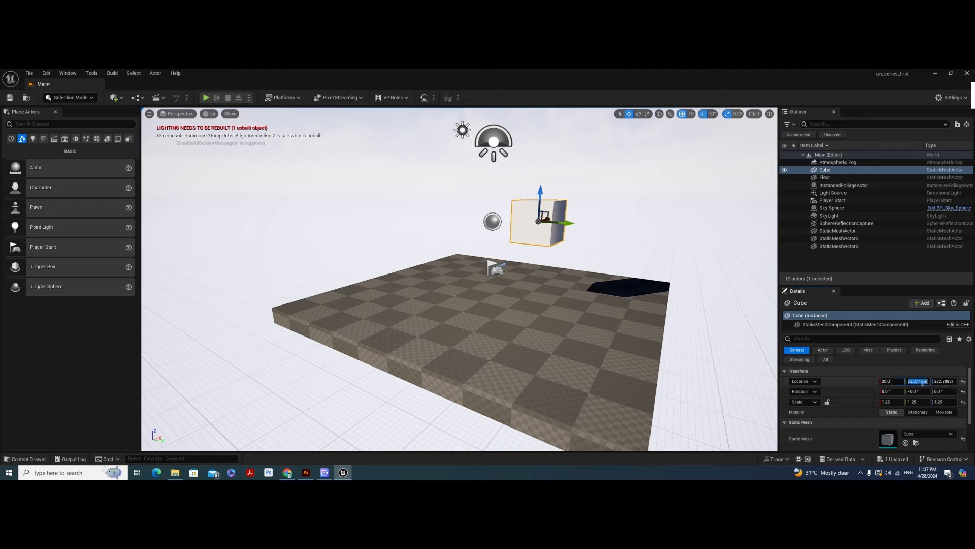
type("30")
key("Return")
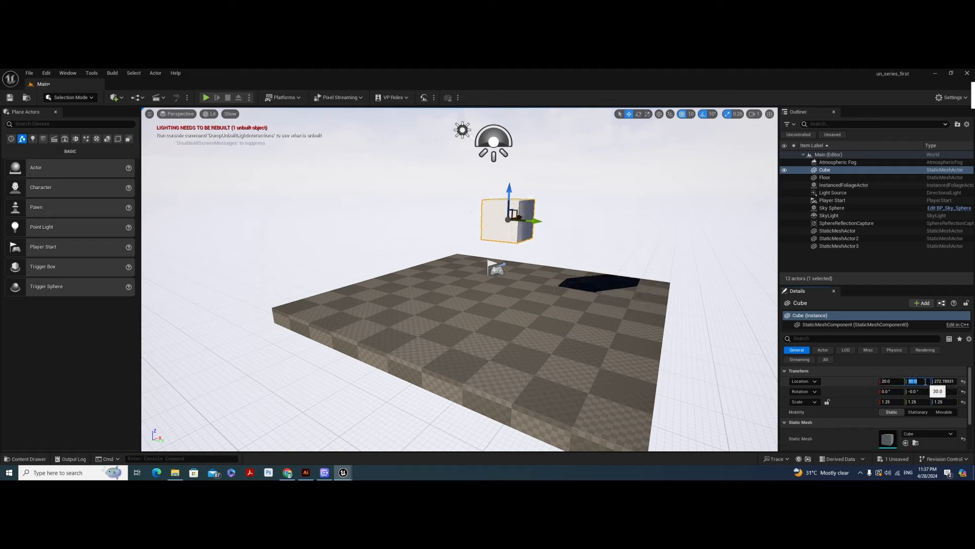
left_click(946, 381)
type("30")
key("Return")
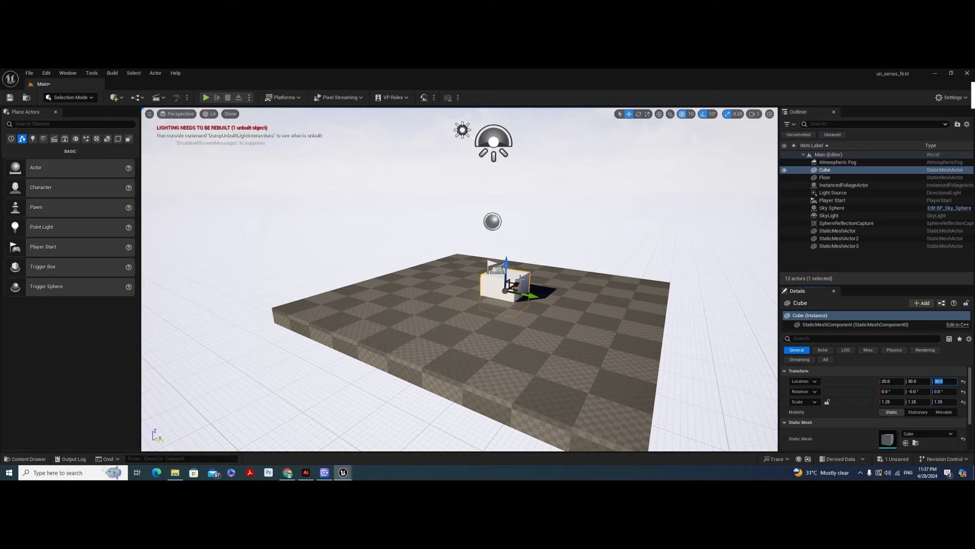
- Try moving the cube freely, reset its location to the origin, and raise it to Z 150
left_click_drag(506, 286, 556, 166)
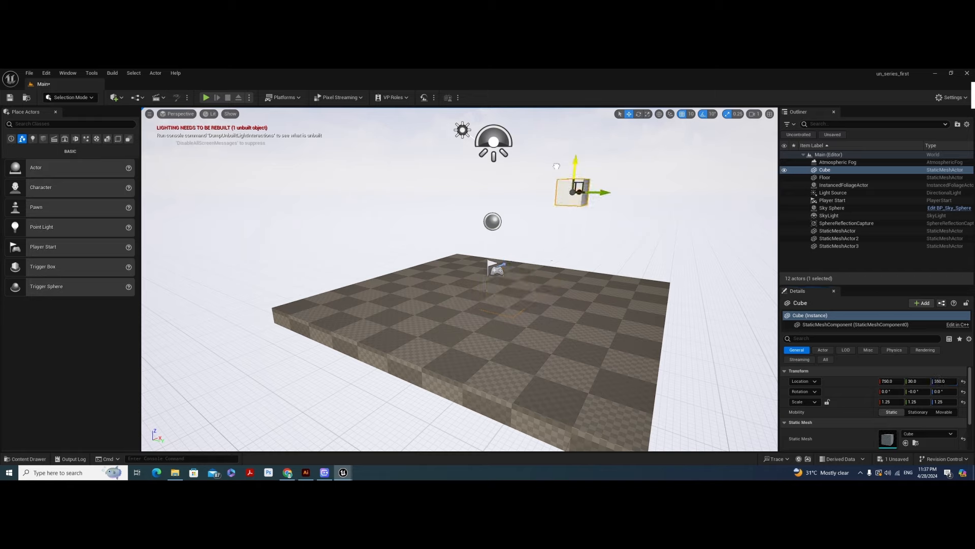
left_click_drag(600, 192, 194, 189)
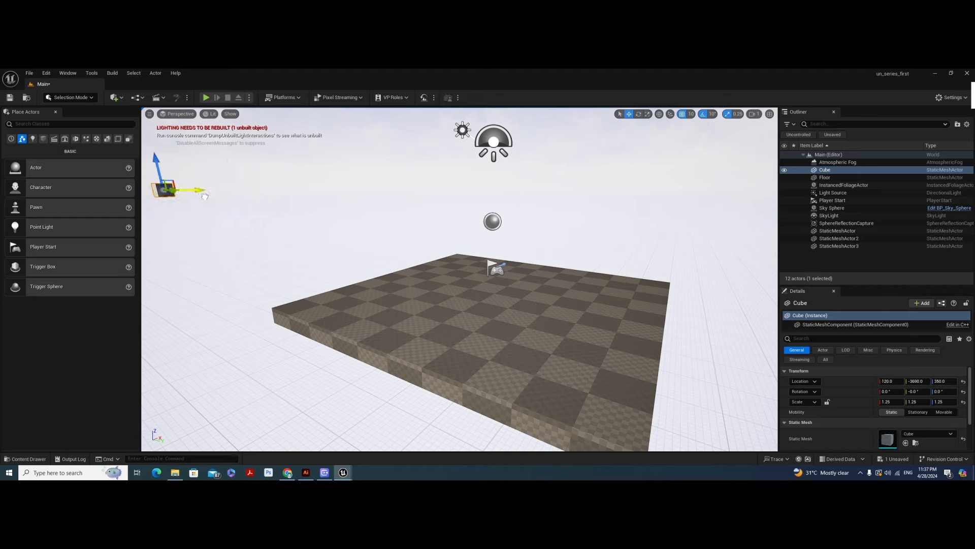
left_click(964, 382)
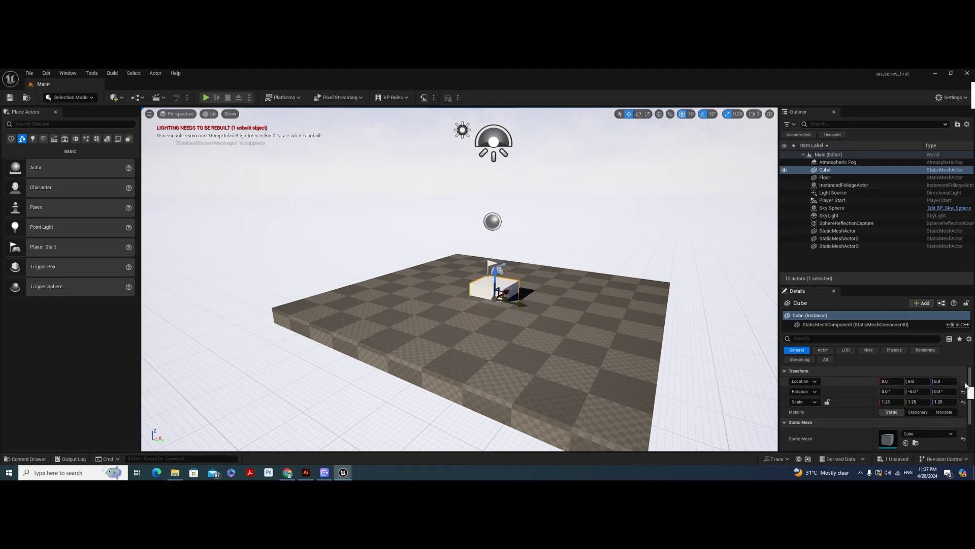
left_click_drag(494, 276, 510, 231)
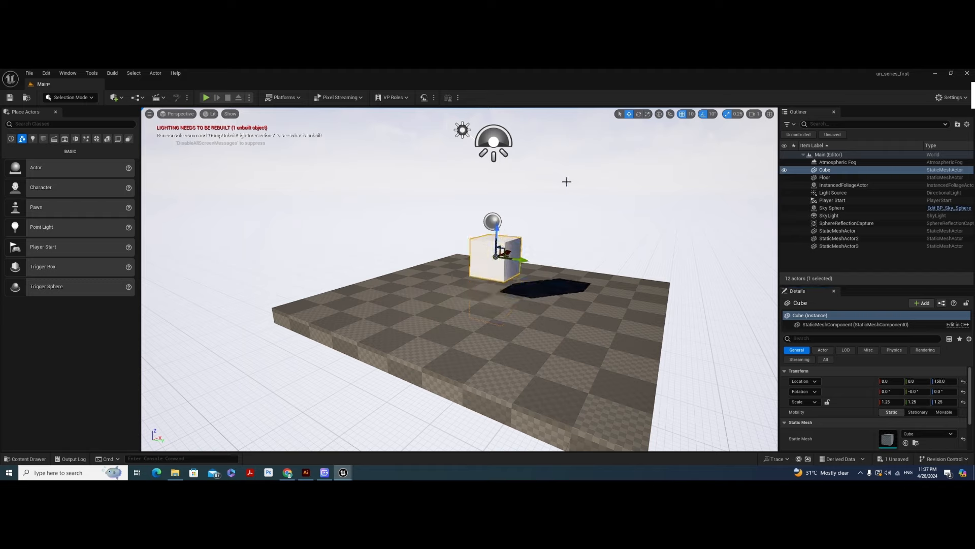
- Try rotating the cube freely and to exactly X 40°, Y 50° and Z 60°, and reset its rotation to zero
left_click(639, 114)
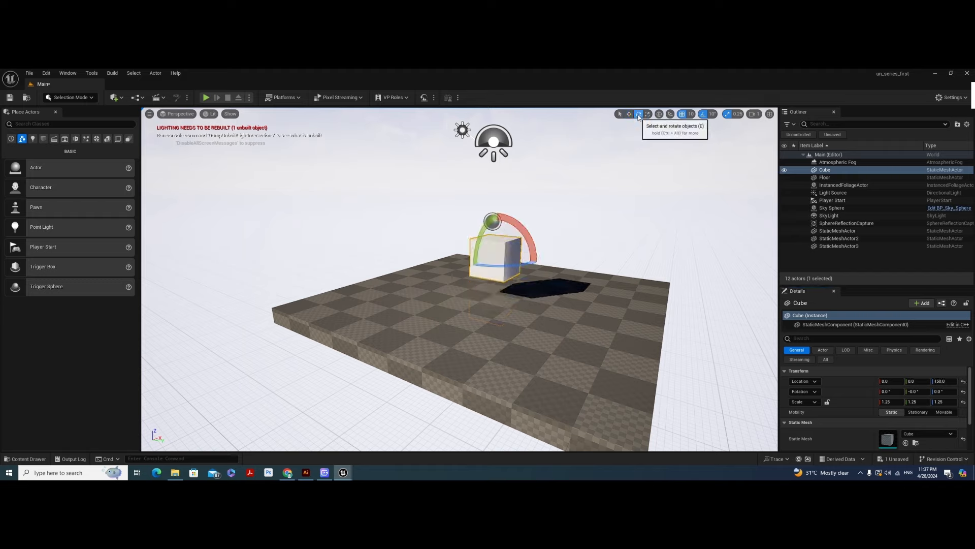
left_click_drag(488, 217, 553, 270)
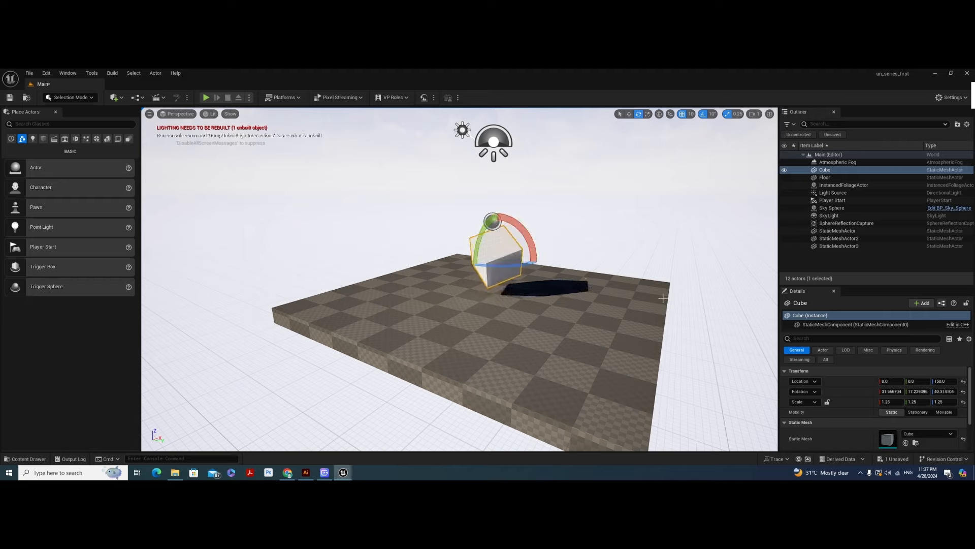
left_click(892, 391)
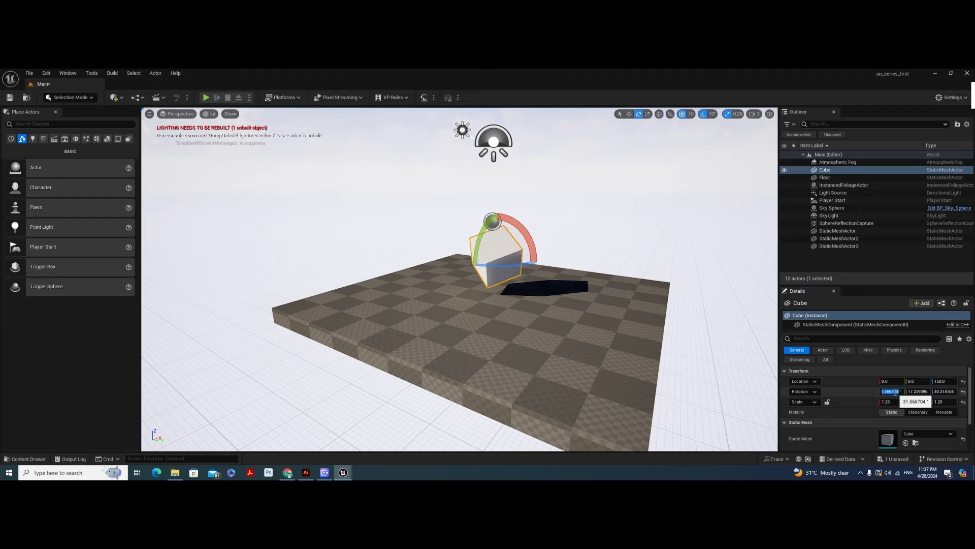
type("40")
key("Return")
left_click(920, 392)
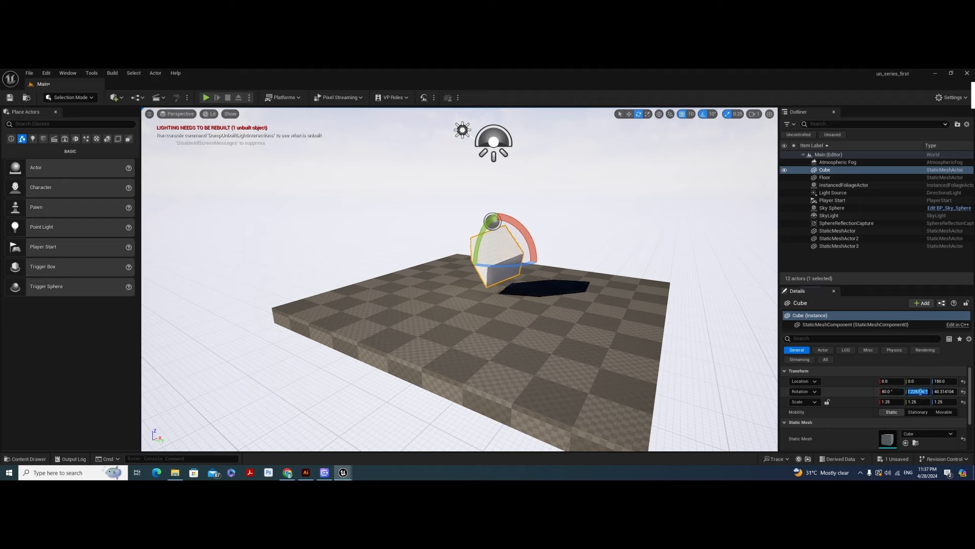
type("5")
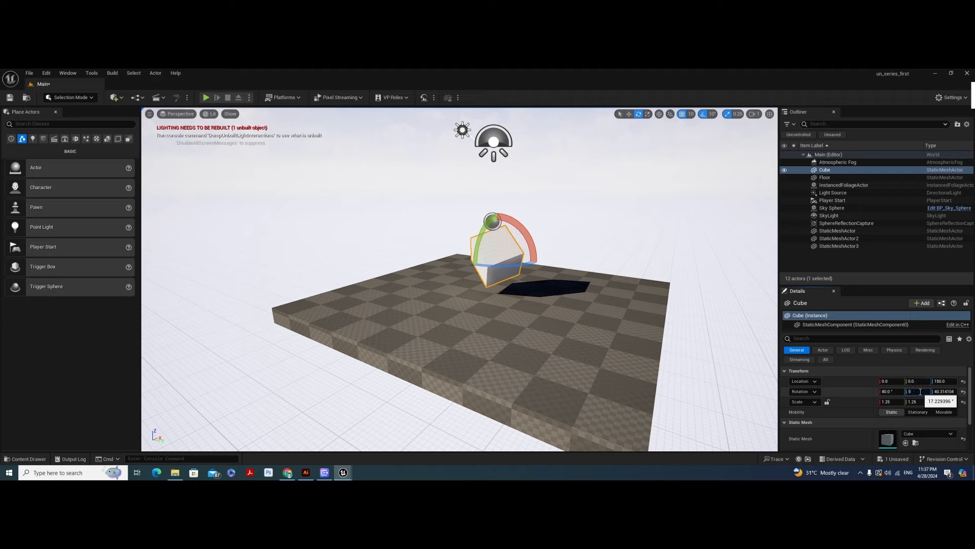
type("0")
key("Return")
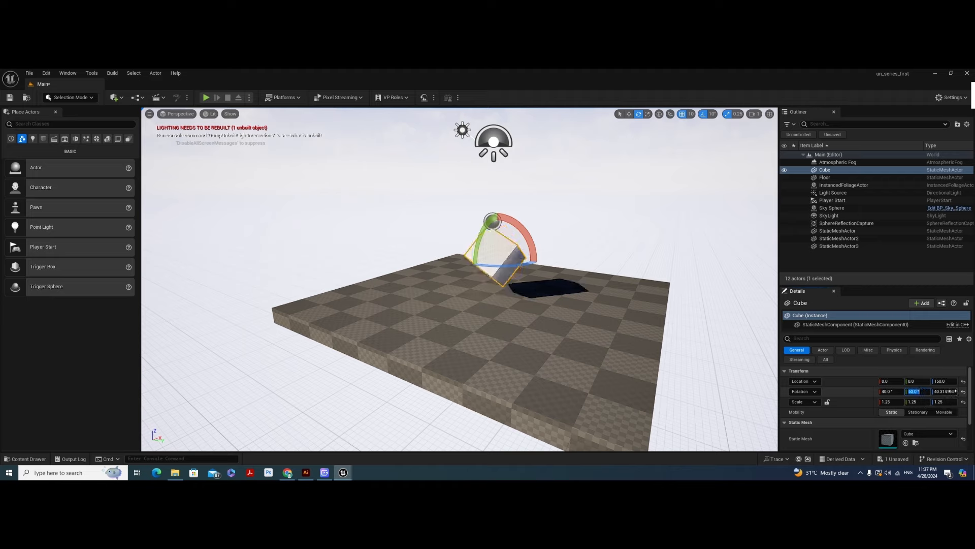
left_click(946, 391)
type("60")
key("Return")
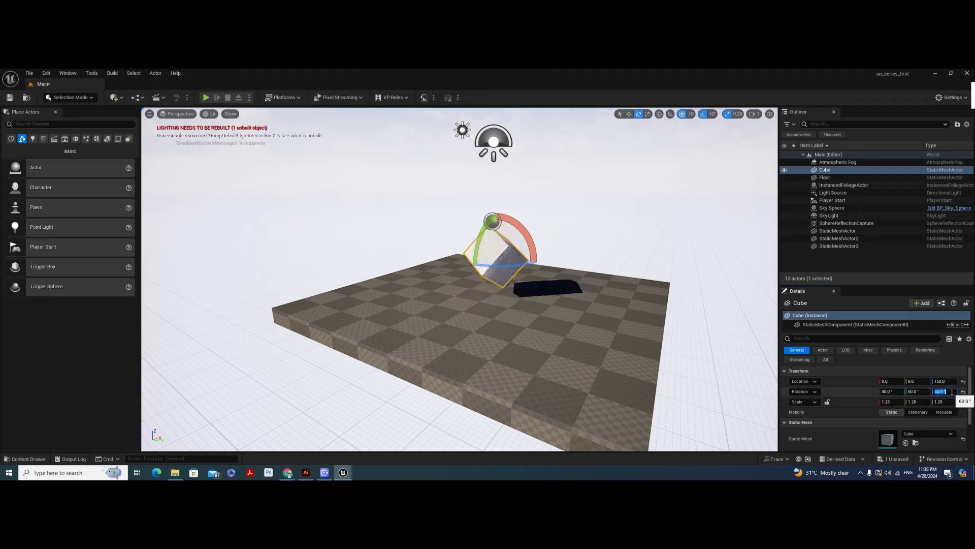
left_click(963, 392)
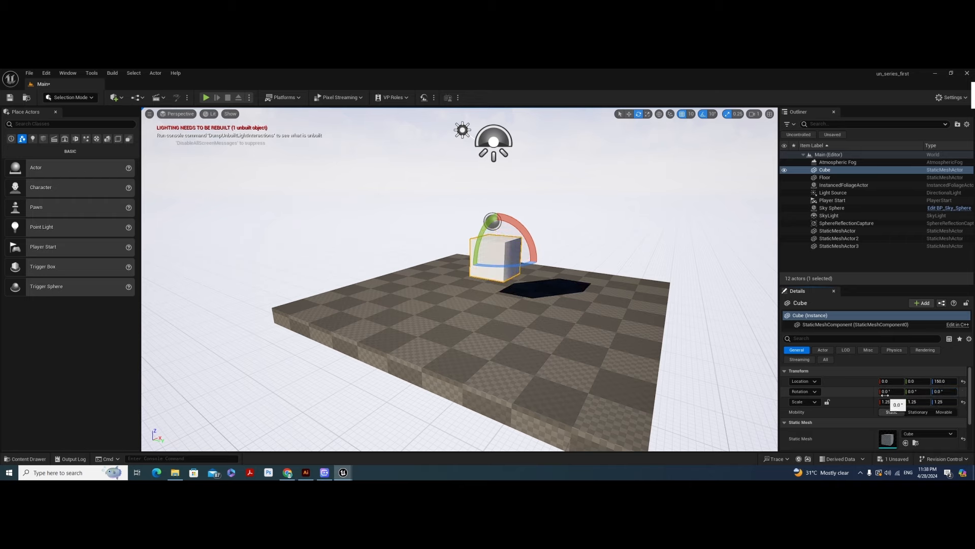
- Stretch the cube unevenly to a scale of X 4.5, Y 2.0 and Z 1.5
left_click_drag(892, 400, 949, 402)
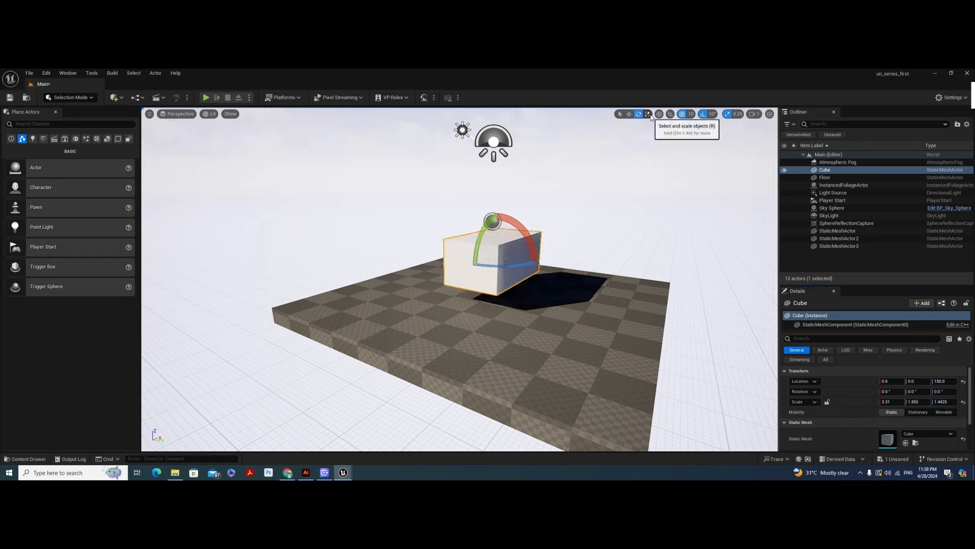
key("r")
left_click_drag(520, 259, 496, 229)
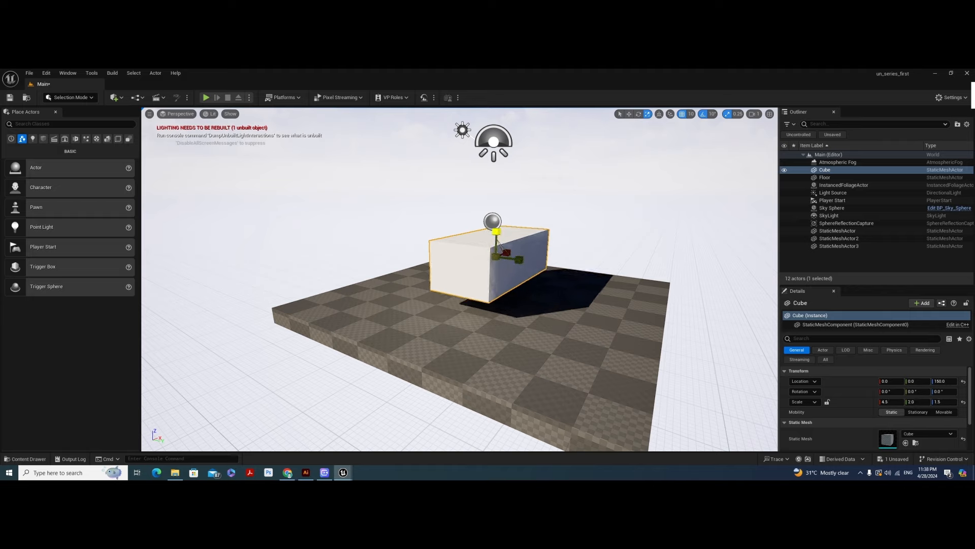
- Try the scale ratio lock on the cube, scale it to about 4.58, 2.25 and 1.58, and unlock the ratio
left_click(827, 402)
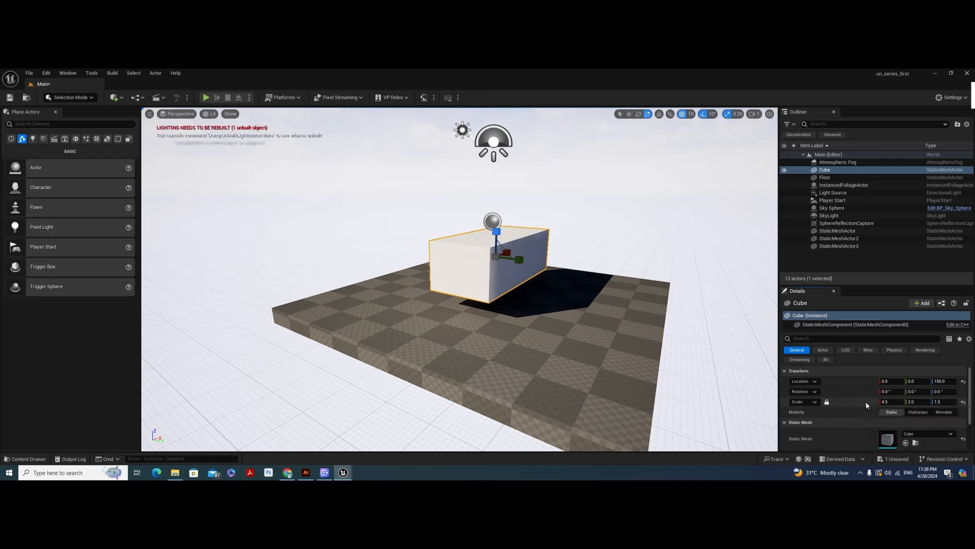
left_click_drag(890, 401, 919, 401)
left_click(827, 402)
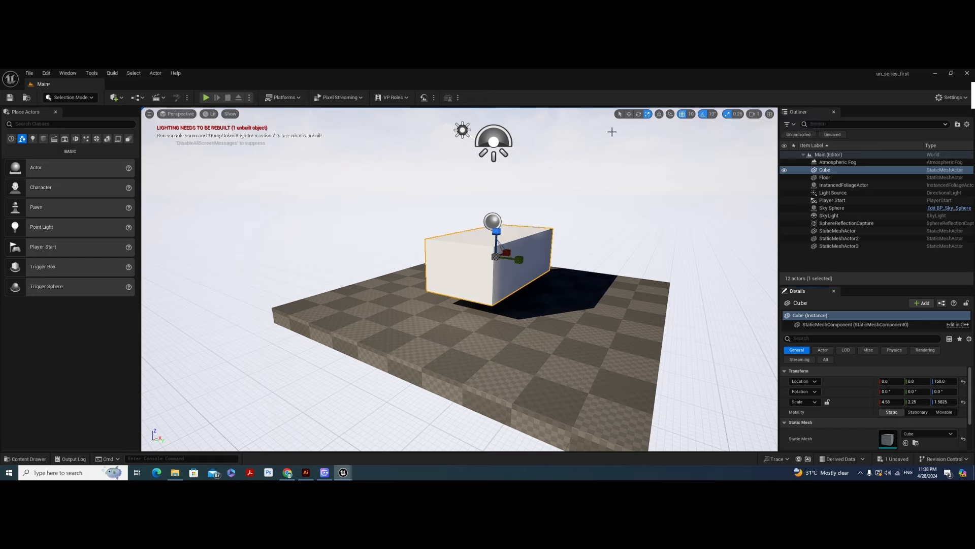
- Rotate the cube about X to 20° with snapping, and to about 11.5° with rotation snapping turned off
left_click(639, 114)
mouse_move(515, 228)
left_mouse_down()
mouse_move(533, 220)
mouse_move(498, 216)
mouse_move(520, 221)
mouse_move(503, 214)
mouse_move(511, 216)
left_mouse_up()
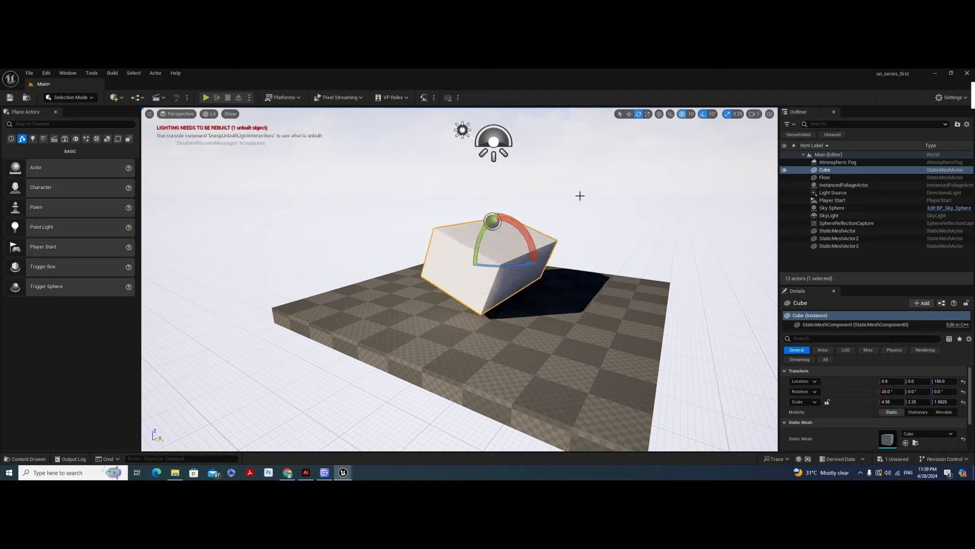
left_click(713, 114)
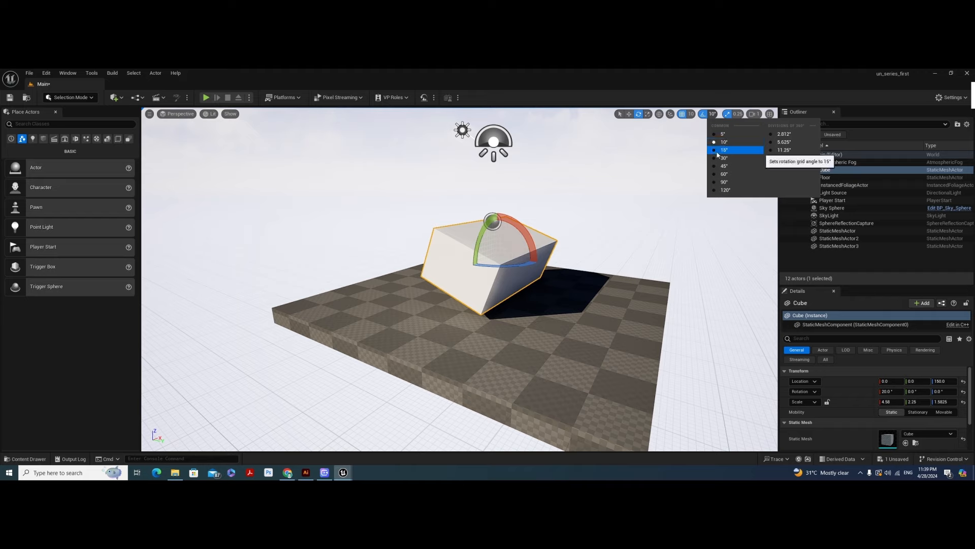
left_click(721, 81)
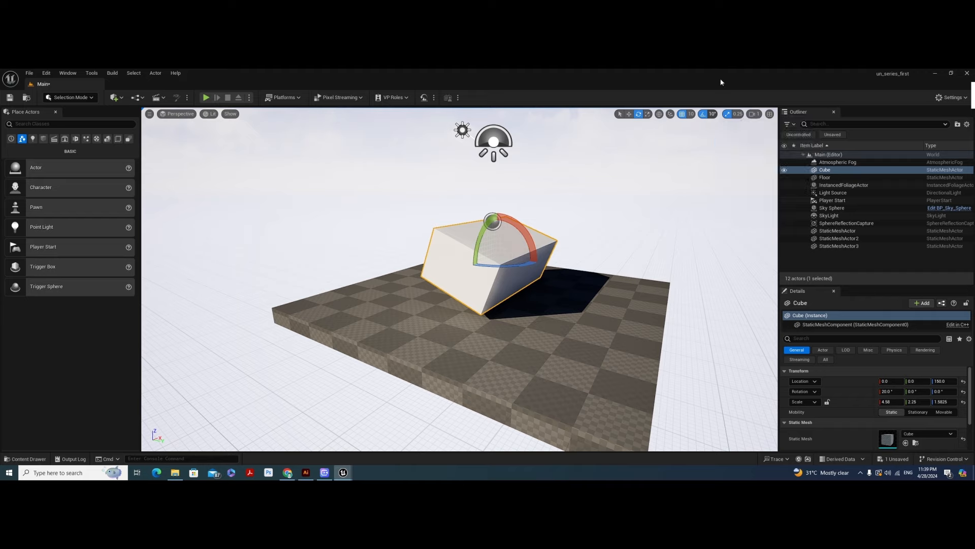
left_click(704, 115)
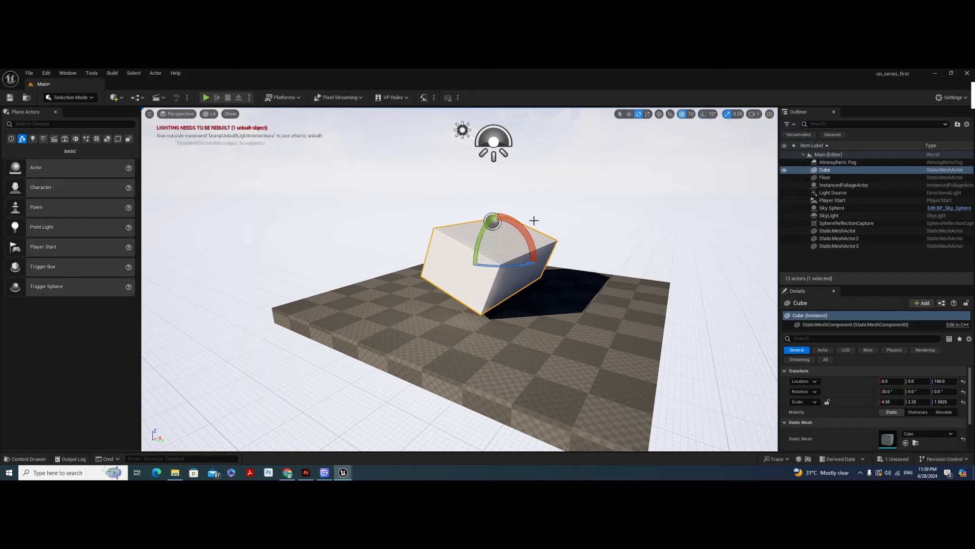
mouse_move(533, 221)
left_mouse_down()
mouse_move(518, 254)
mouse_move(531, 229)
mouse_move(521, 217)
mouse_move(539, 240)
mouse_move(530, 230)
left_mouse_up()
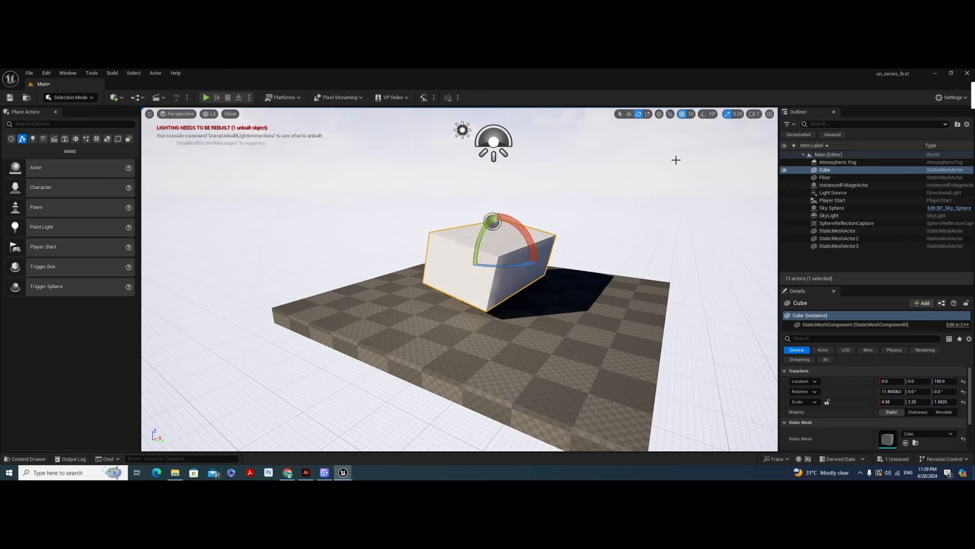
- Review the scale and grid snap sizes, and turn off both scale snapping and grid snapping
left_click(737, 115)
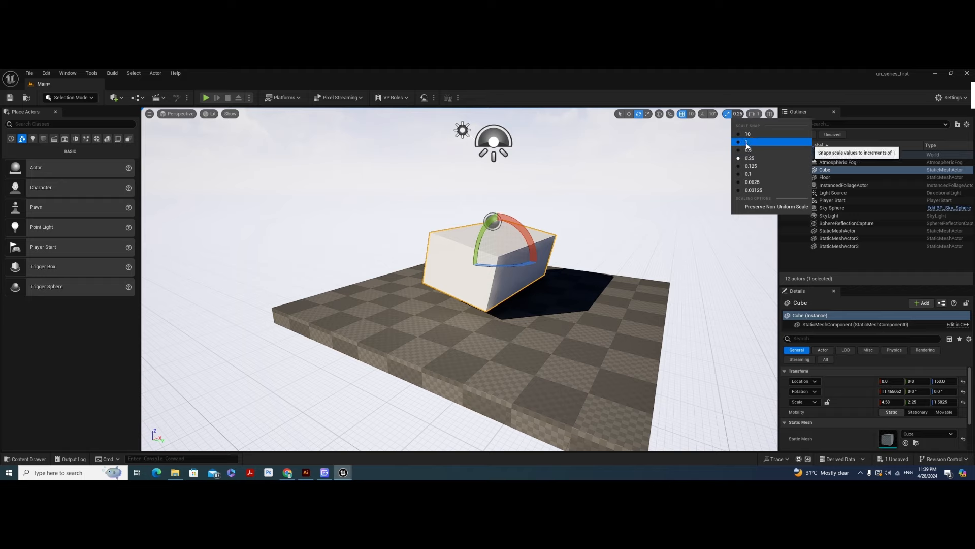
left_click(742, 92)
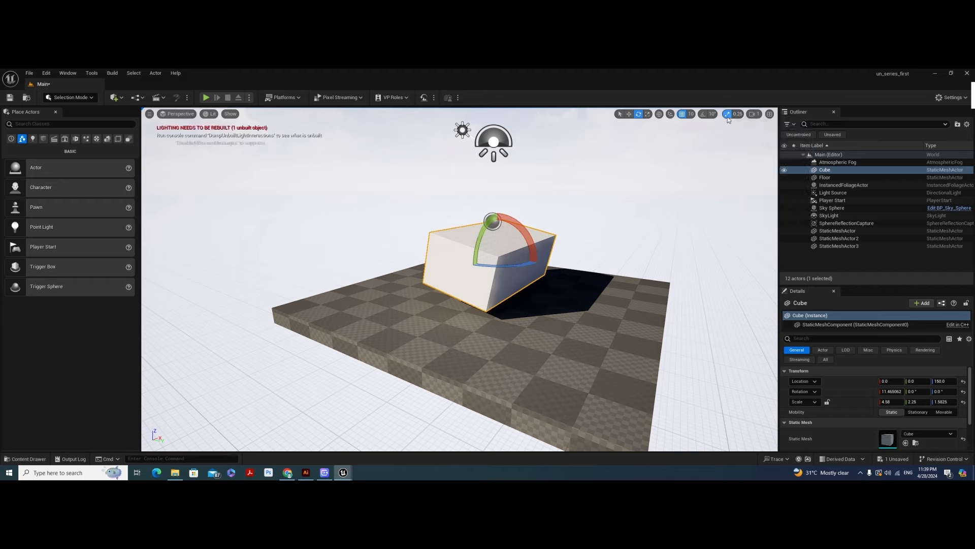
left_click(727, 115)
left_click(691, 113)
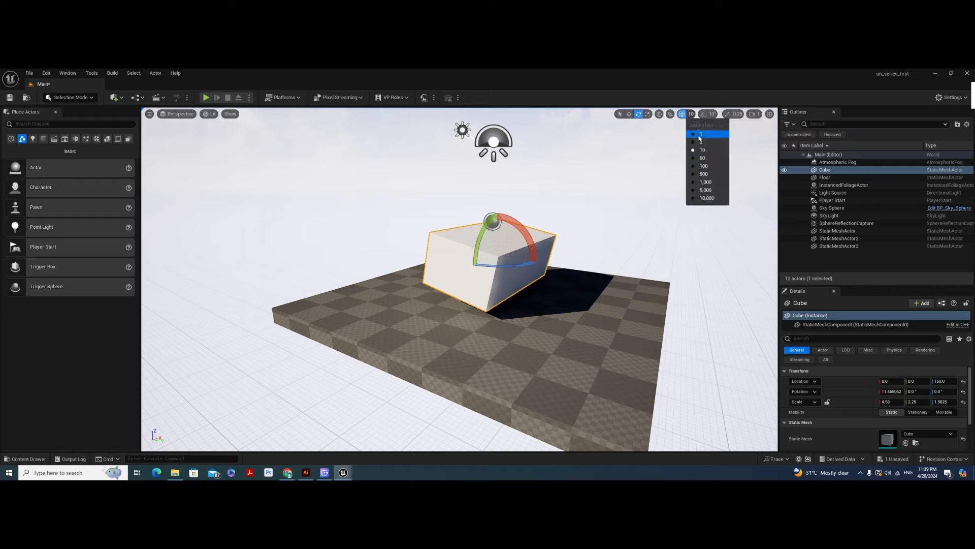
left_click(691, 113)
left_click(691, 114)
left_click(697, 143)
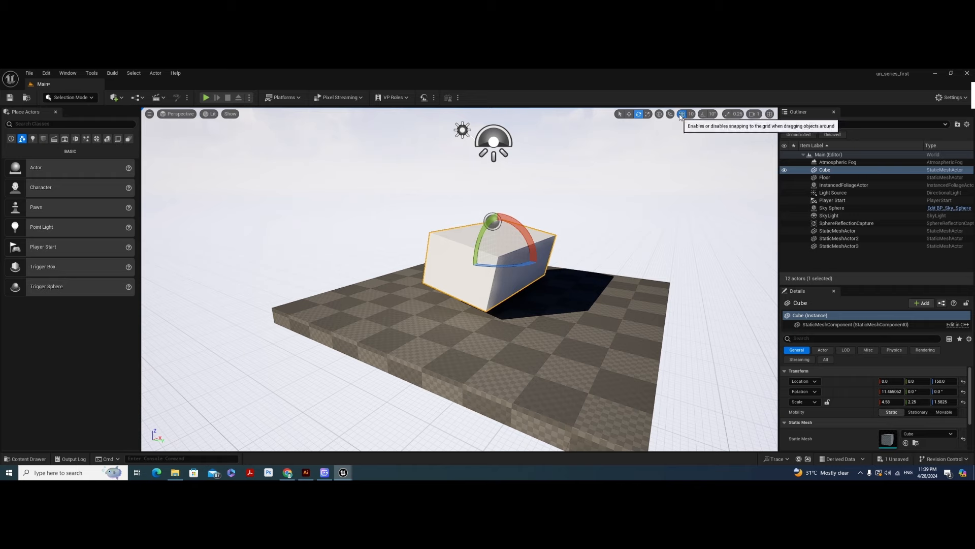
- Rotate the cube about X to about 4.4° and move it along its Y axis to about -205
left_click_drag(524, 232, 515, 222)
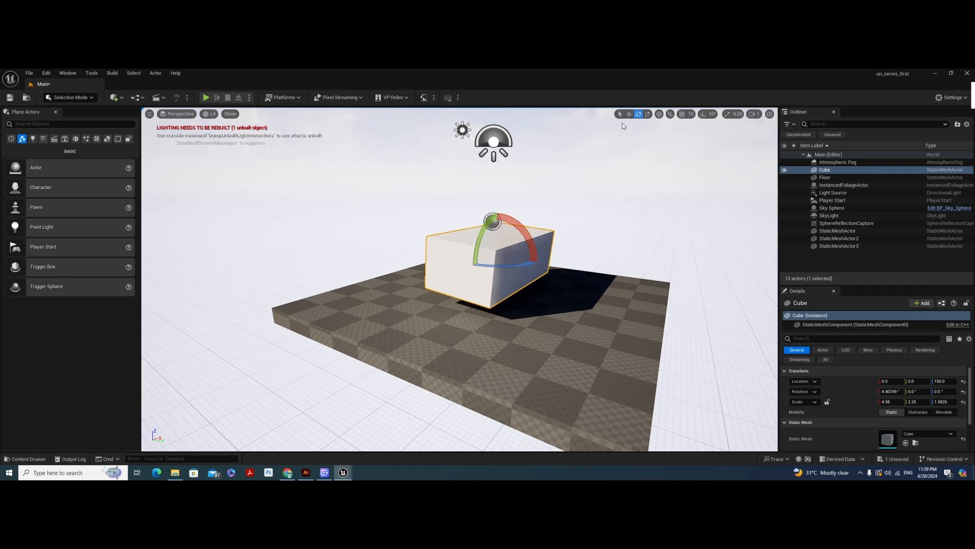
key("r")
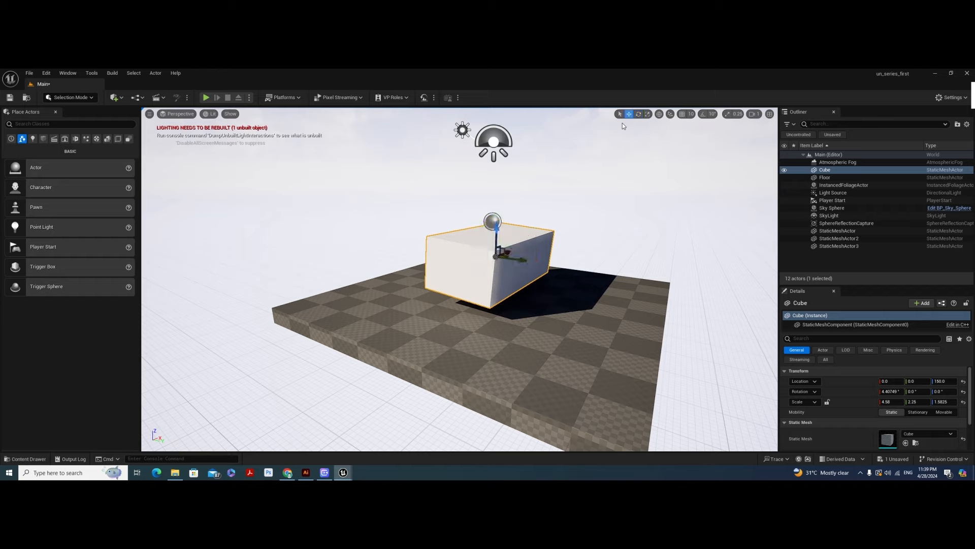
key("e")
key("r")
key("w")
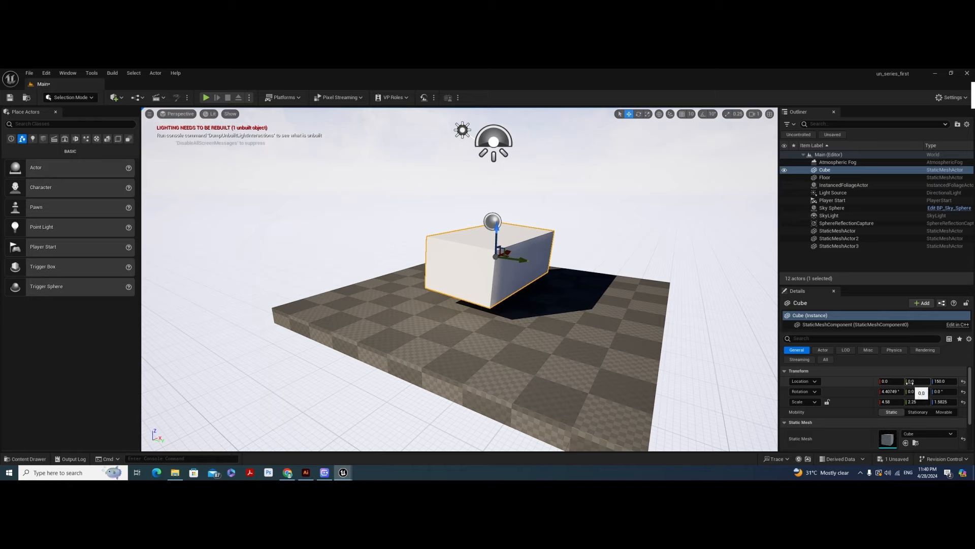
left_click_drag(516, 264, 465, 244)
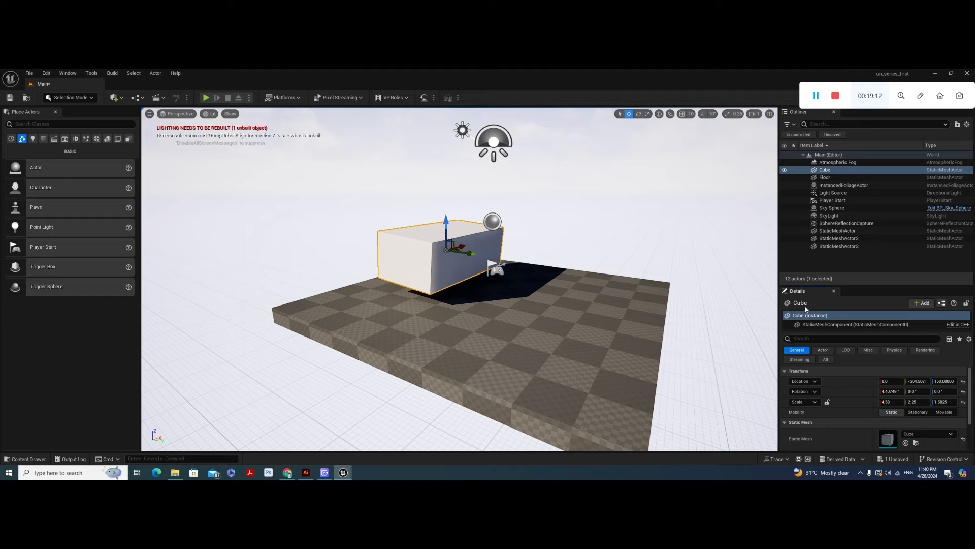
- Go through the first actors in the Outliner and delete the InstancedFoliageActor and the Player Start from the level
left_click(827, 162)
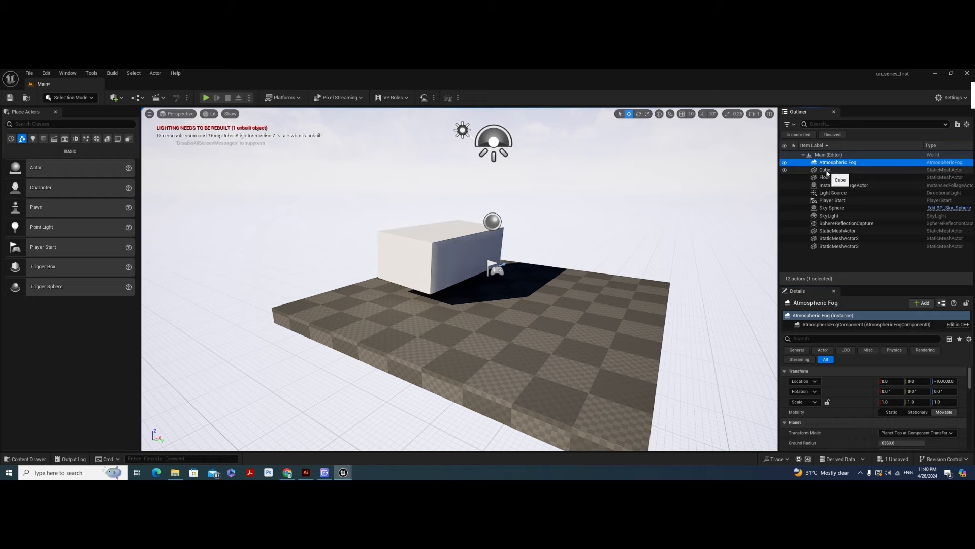
left_click(826, 171)
left_click(827, 178)
left_click(833, 186)
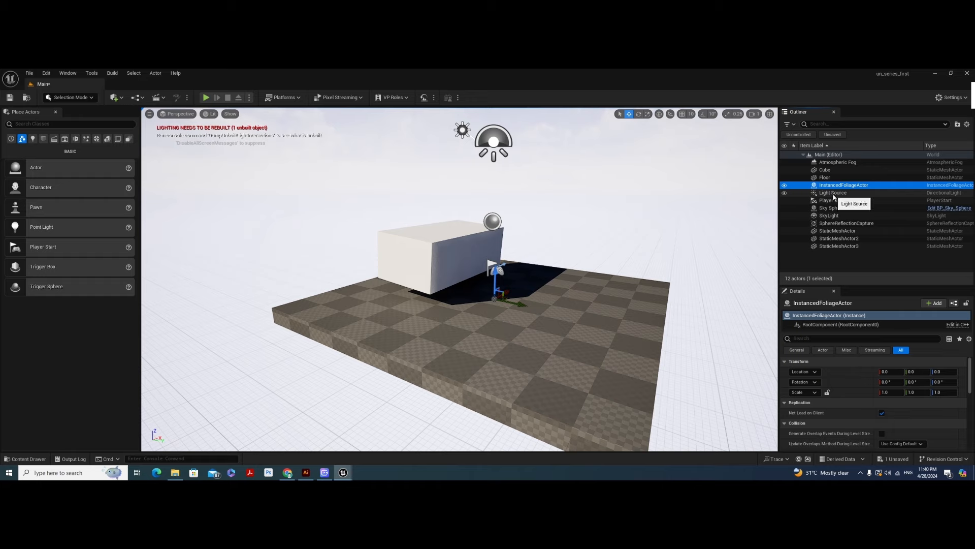
left_click(833, 194)
left_click(834, 186)
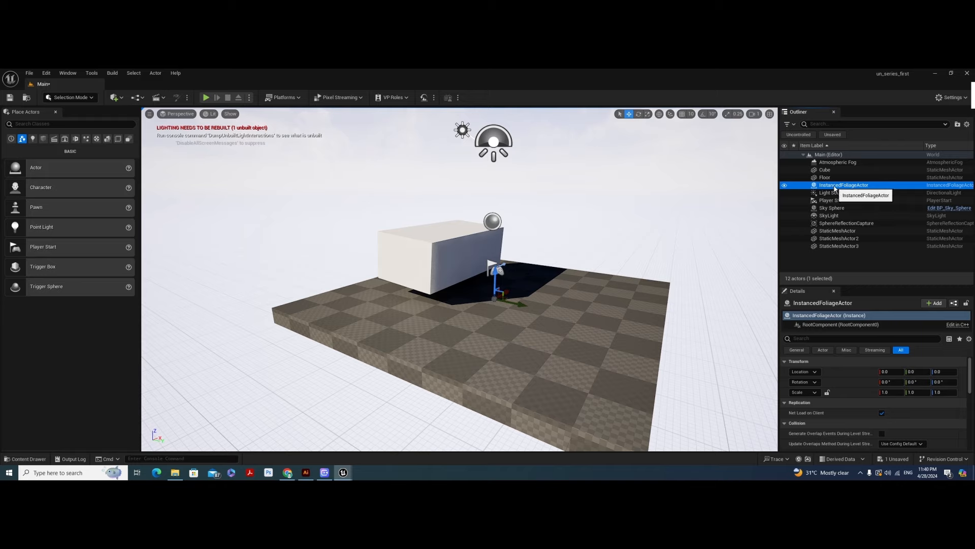
key("Delete")
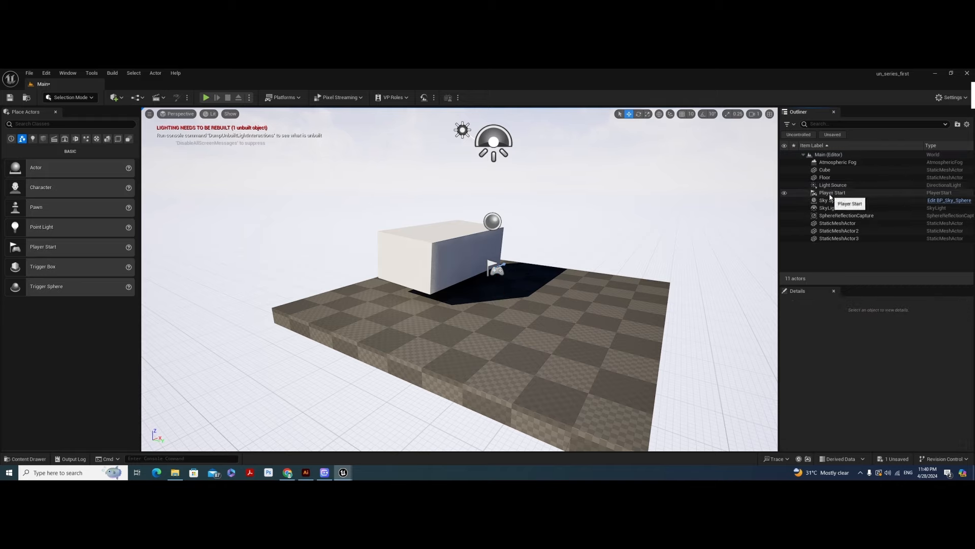
left_click(831, 195)
key("Delete")
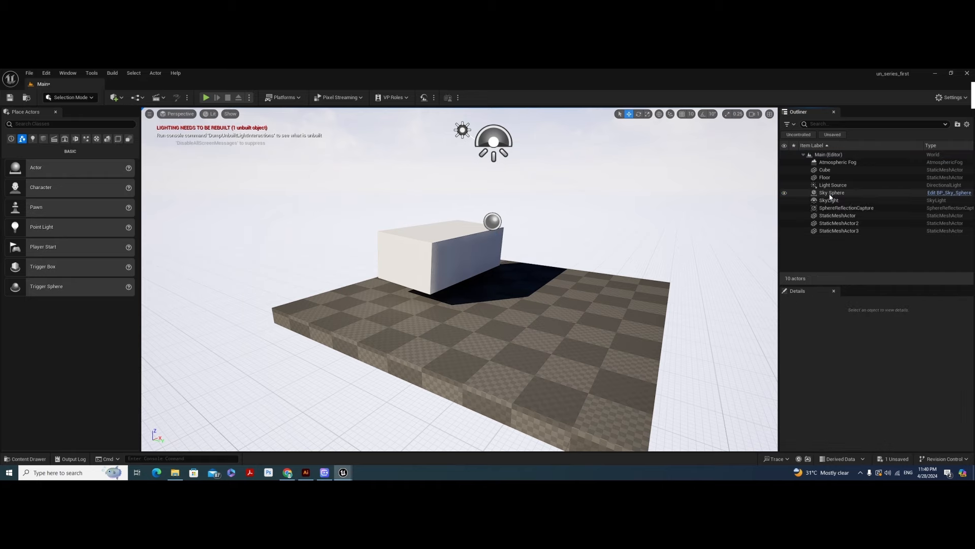
- Inspect the SkyLight, the SphereReflectionCapture and the three StaticMeshActor entries of the level one after another
left_click(831, 200)
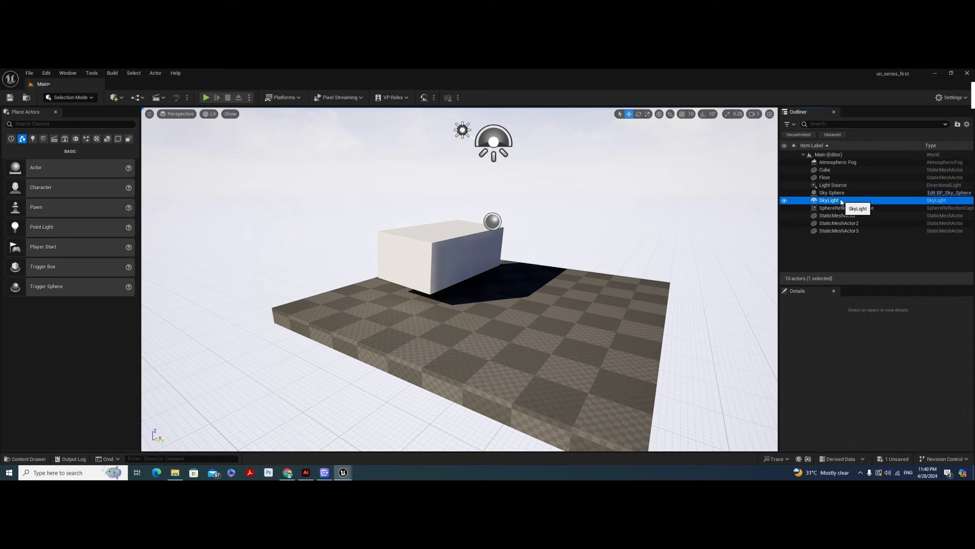
left_click(852, 209)
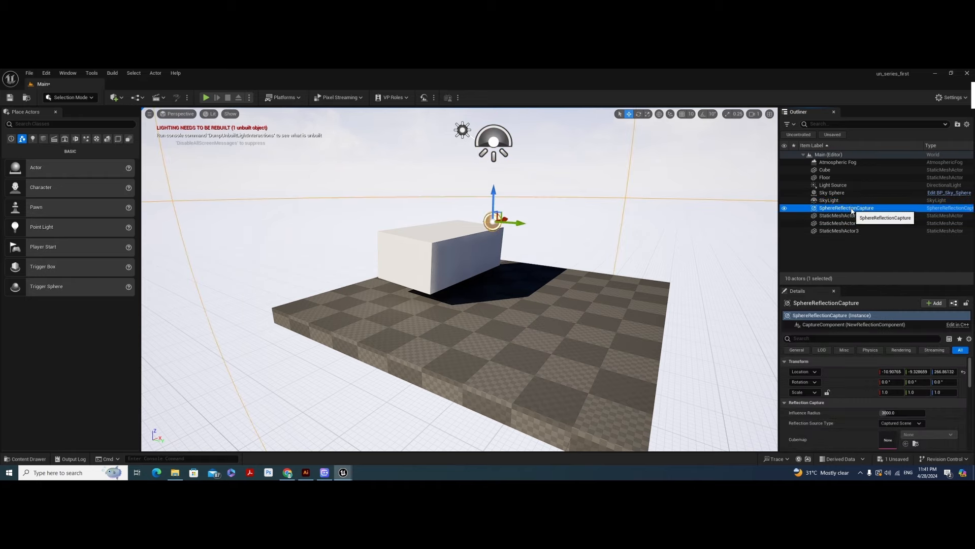
left_click(843, 216)
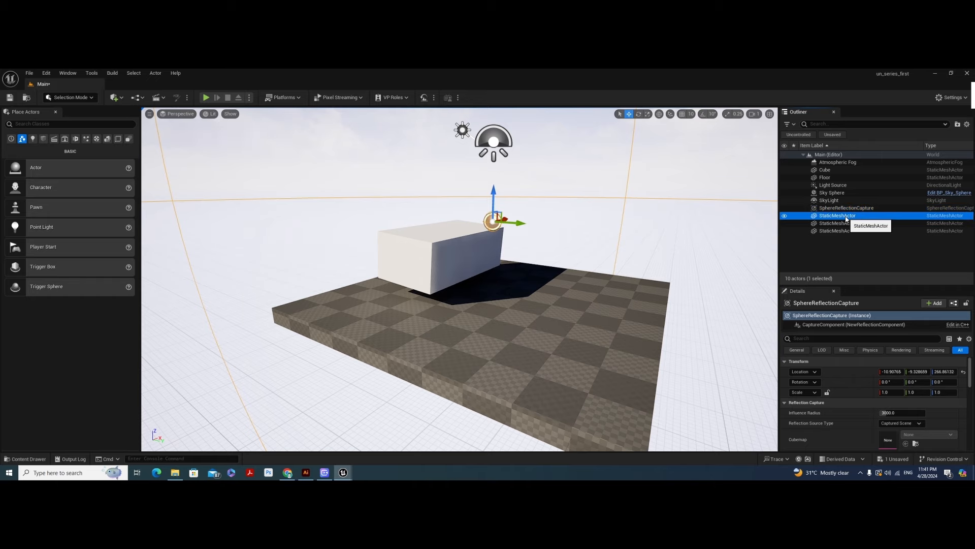
left_click(839, 224)
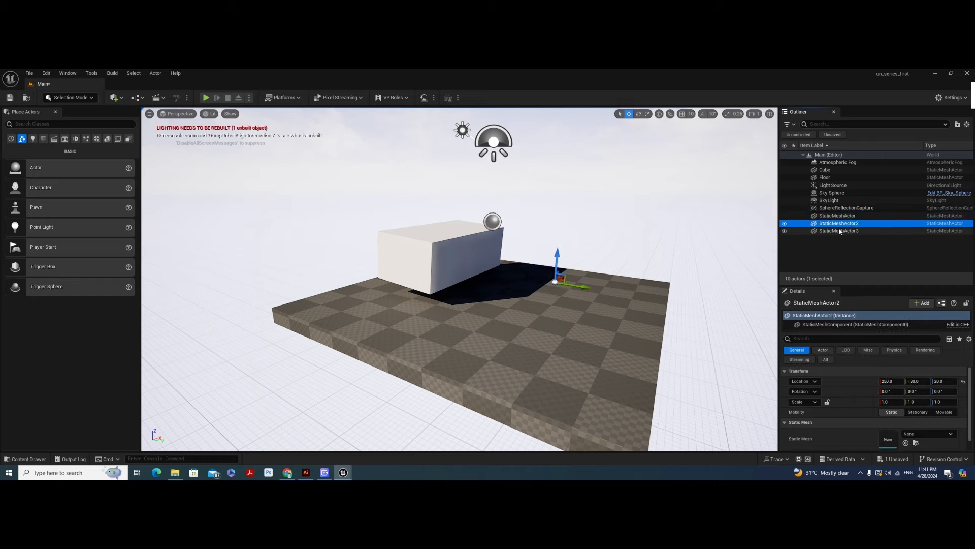
left_click(839, 232)
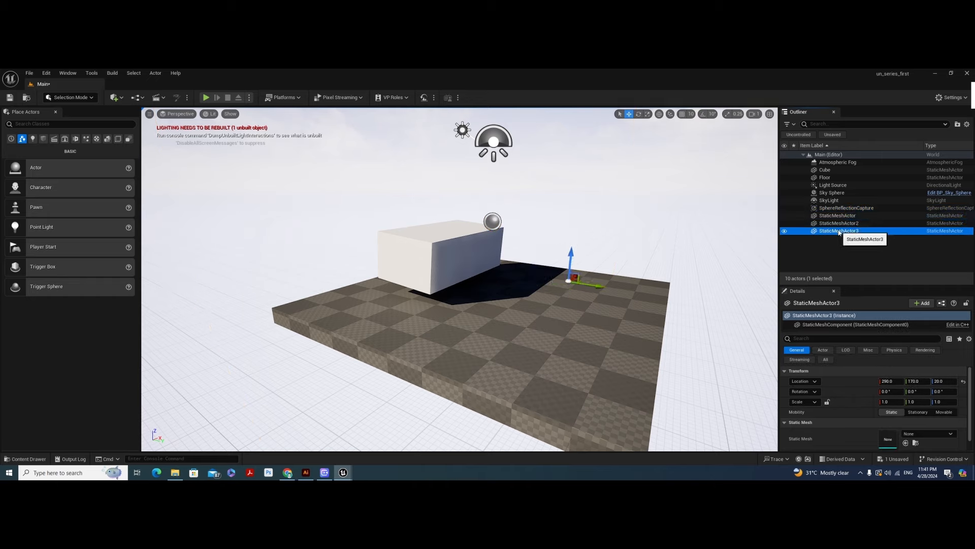
- Try a magenta light color, hex sRGB E200FFFF, on the Light Source and undo the change
left_click(828, 186)
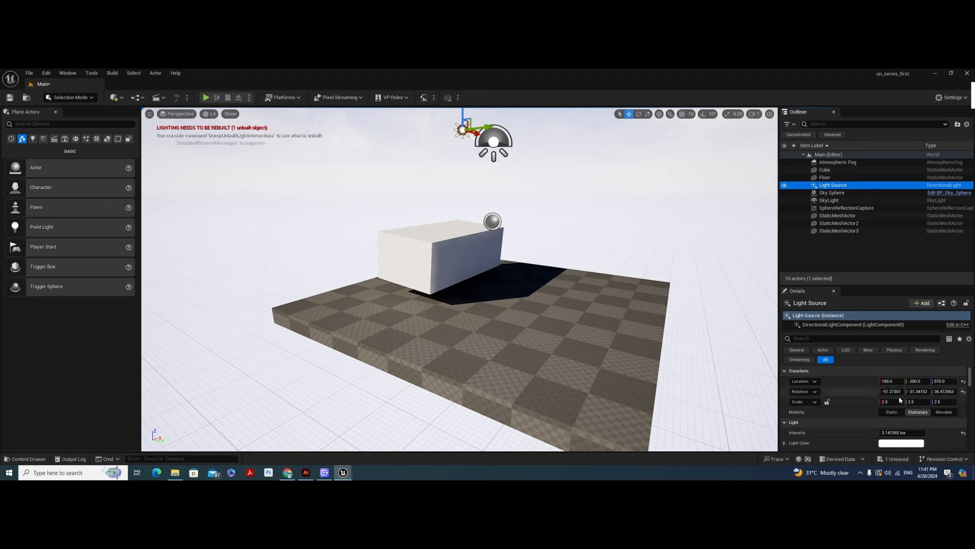
scroll(906, 442, "down", 1)
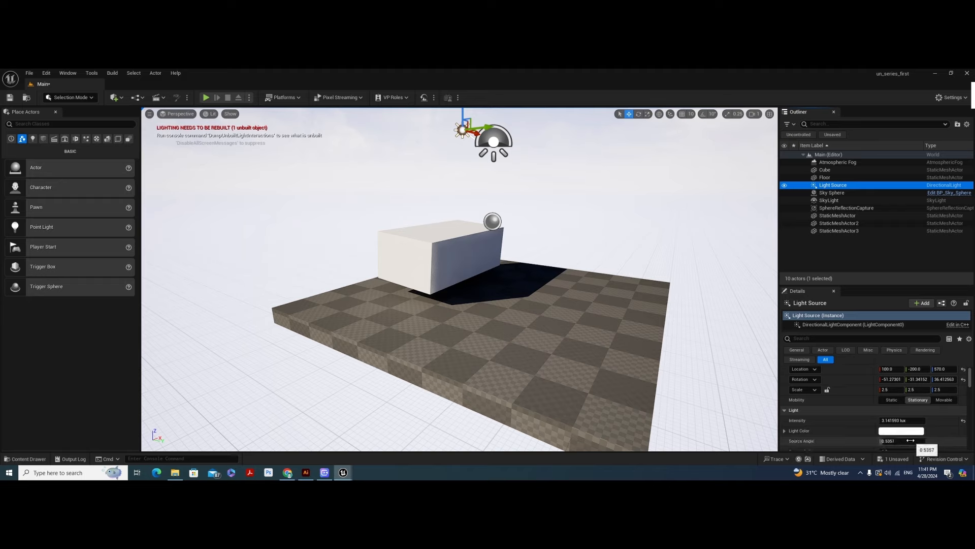
left_click(906, 432)
left_click_drag(806, 329, 794, 295)
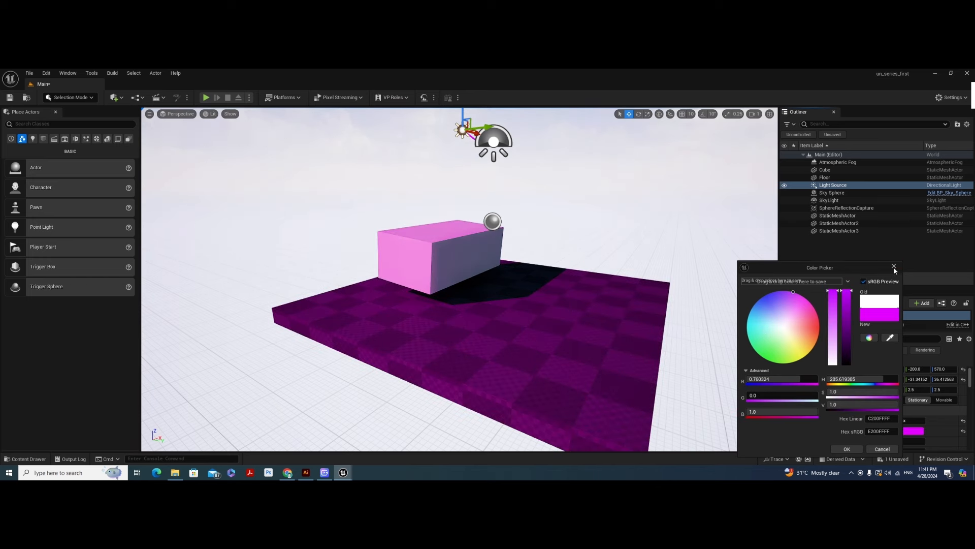
left_click(894, 266)
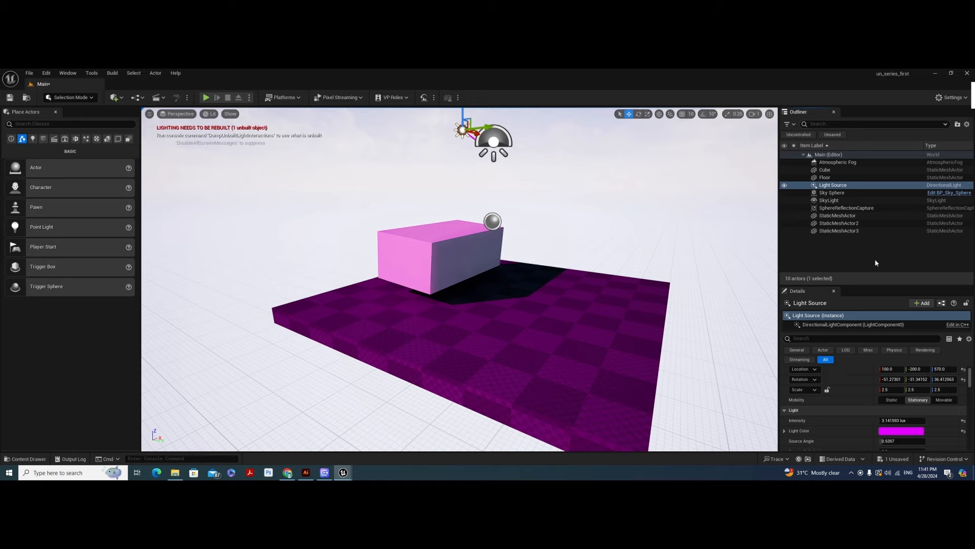
key("ctrl+z")
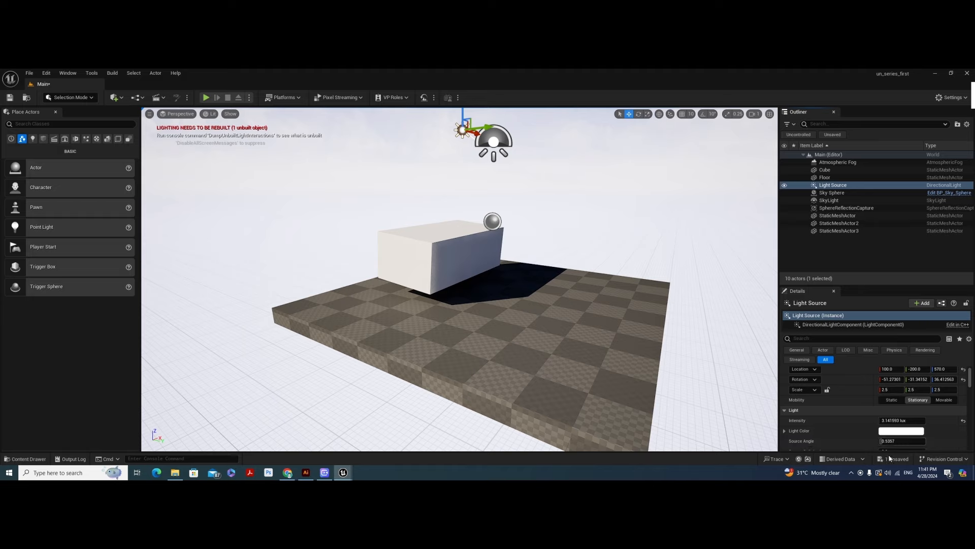
- Save the level, try moving the cube to -26 on X, and reset its rotation and location to their defaults
left_click(10, 101)
left_click(474, 244)
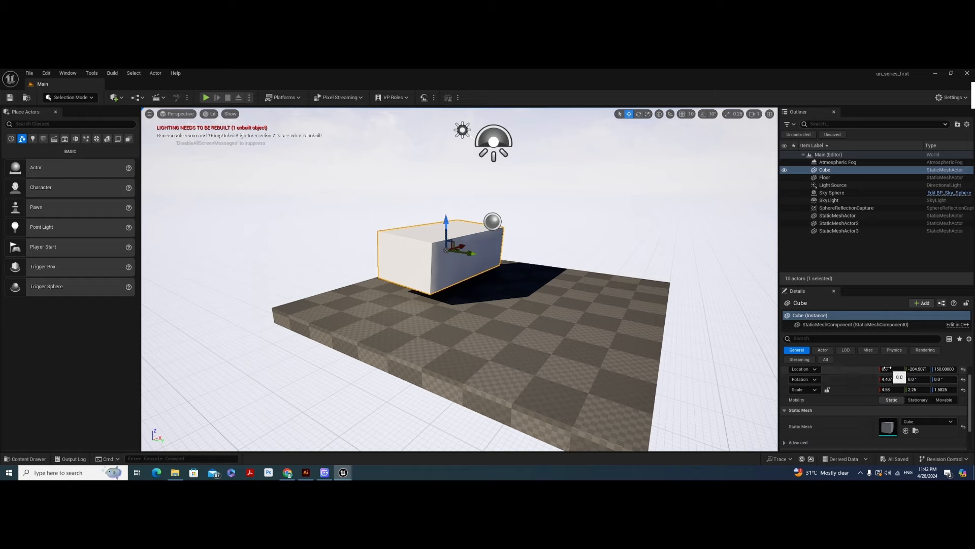
mouse_move(890, 369)
left_mouse_down()
mouse_move(856, 369)
mouse_move(905, 369)
mouse_move(866, 379)
mouse_move(889, 378)
left_mouse_up()
left_click(963, 379)
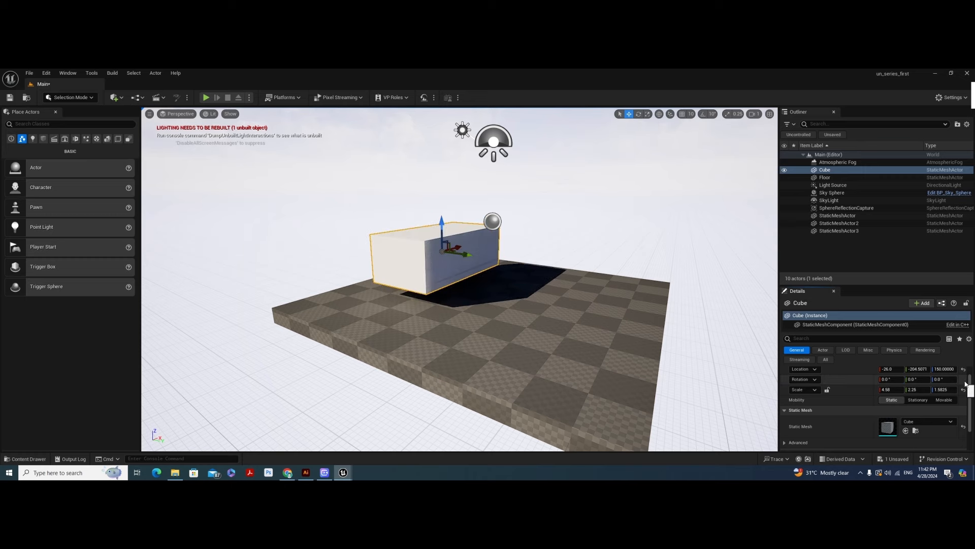
left_click(964, 370)
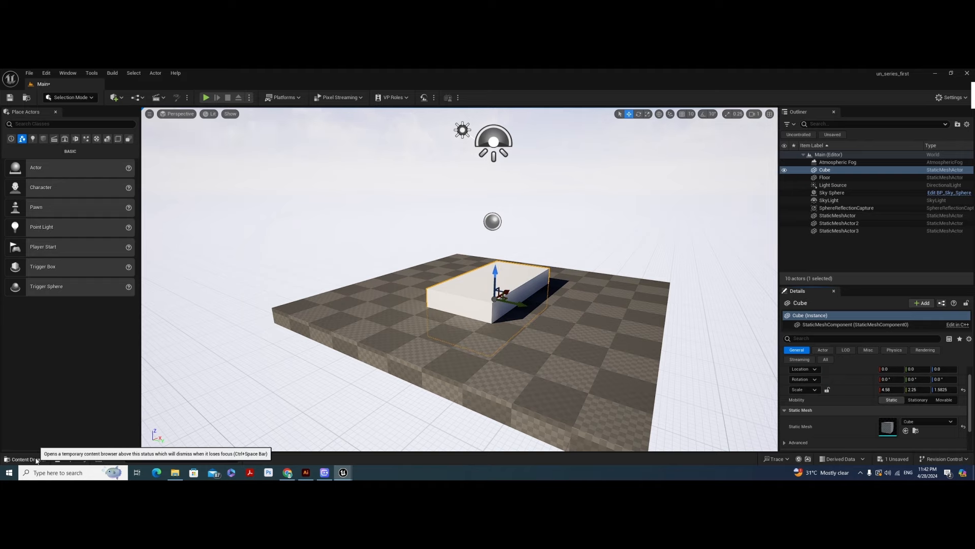
- Open the Content Drawer, make it taller, and review the options for creating new content in the Content folder
left_click(36, 459)
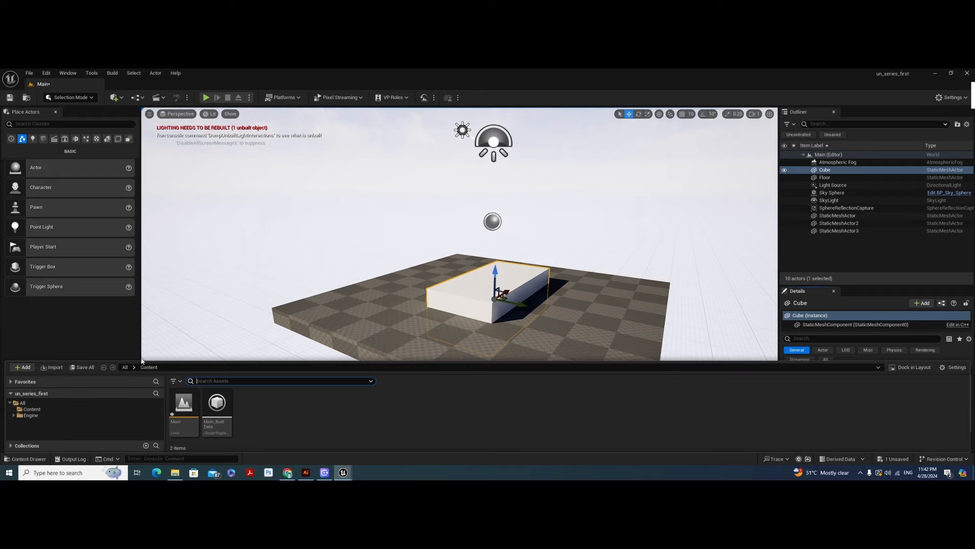
left_click_drag(140, 363, 141, 335)
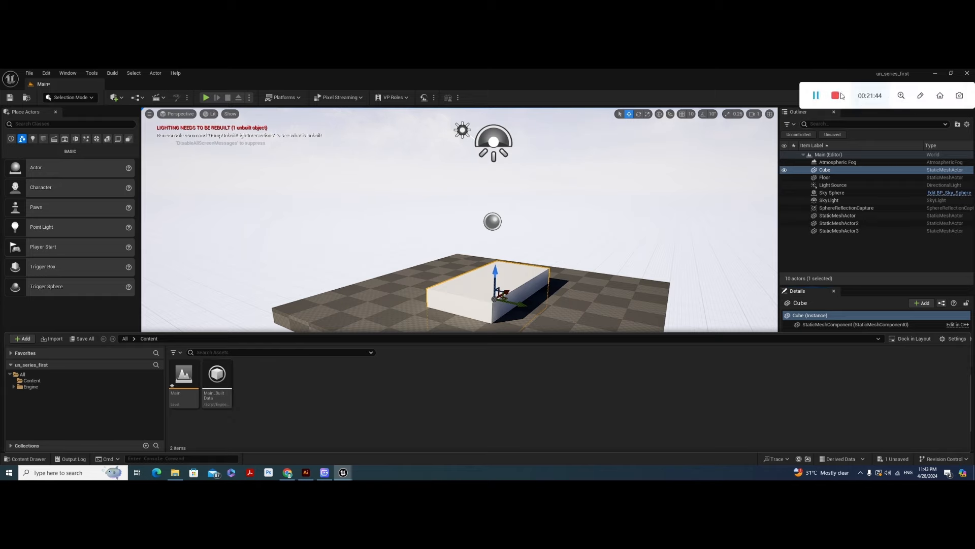
left_click(815, 97)
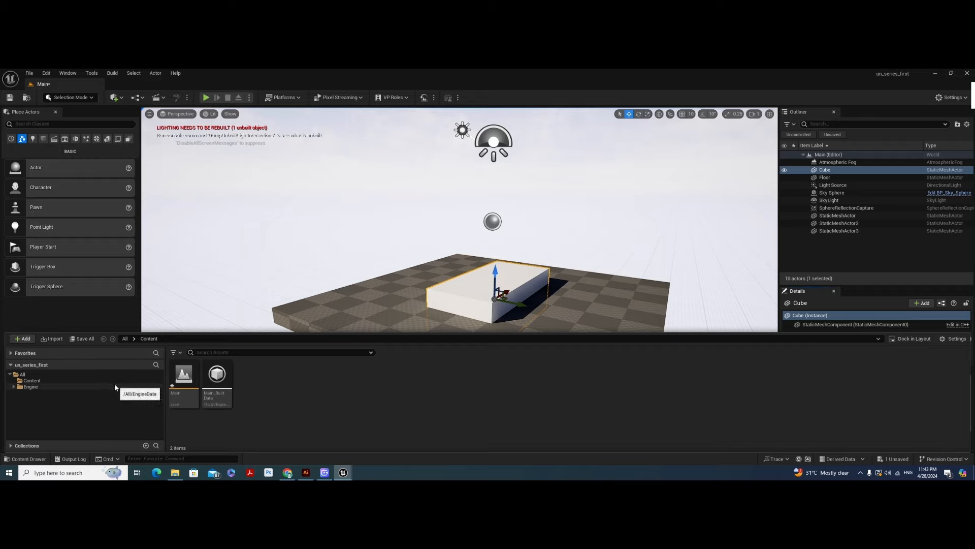
left_click(24, 339)
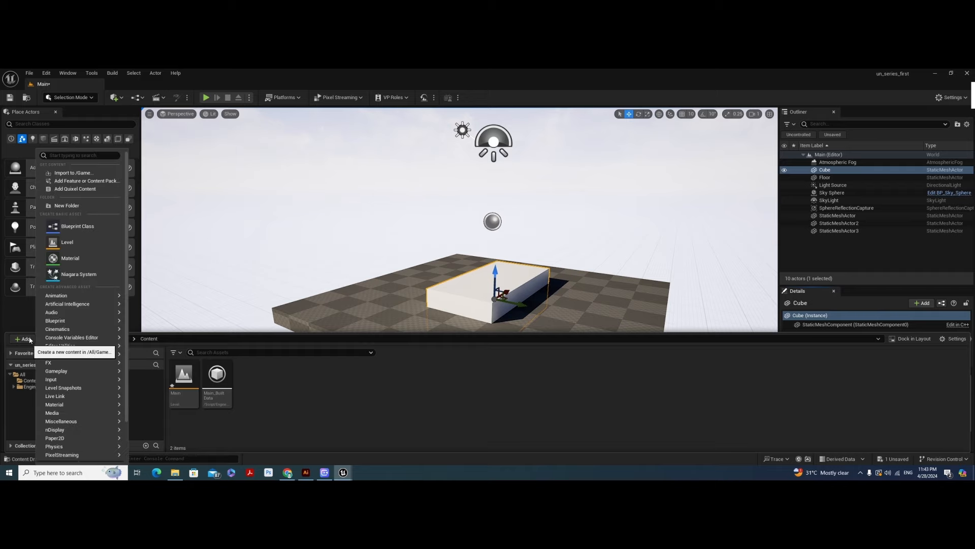
left_click(356, 382)
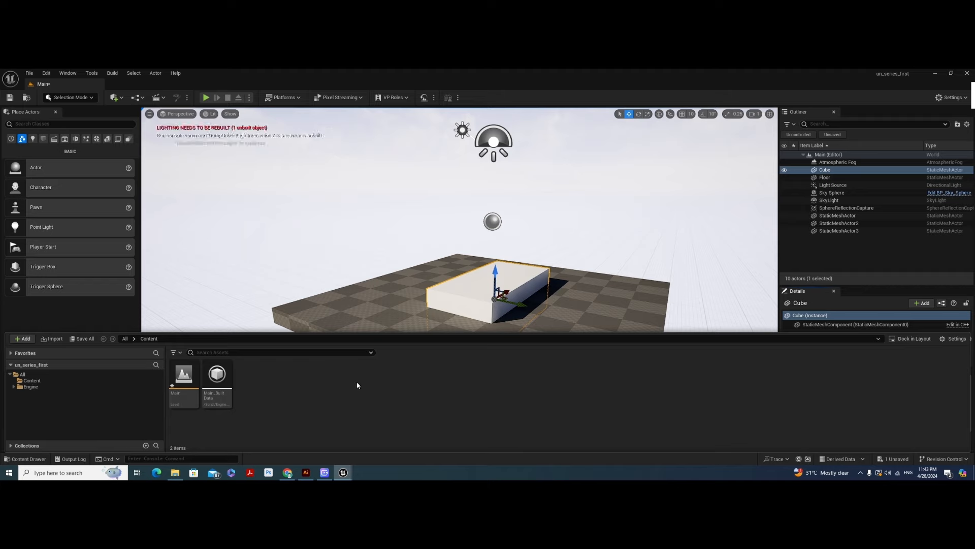
right_click(356, 382)
mouse_move(357, 382)
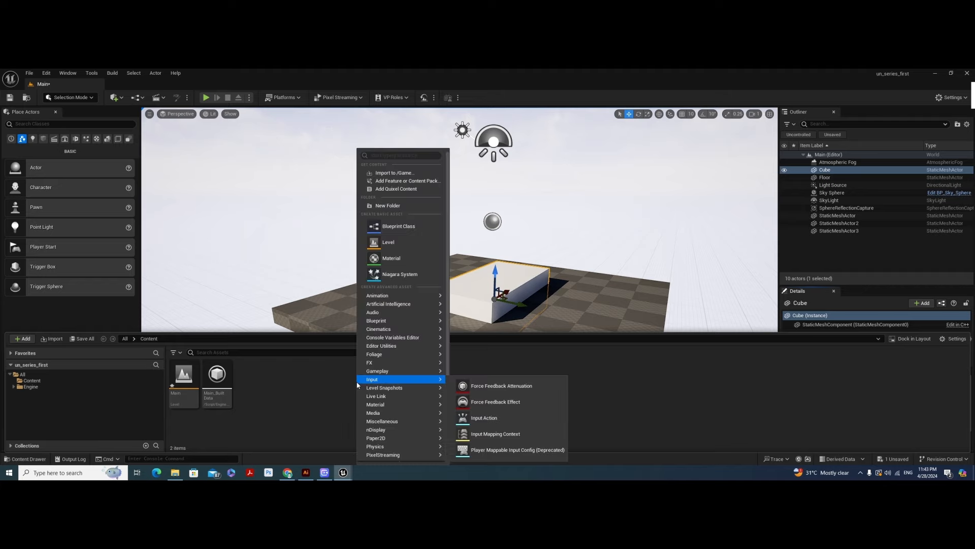
- Browse the feature and content packs, add the Starter Content pack to the project, and close the windows involved
left_click(31, 339)
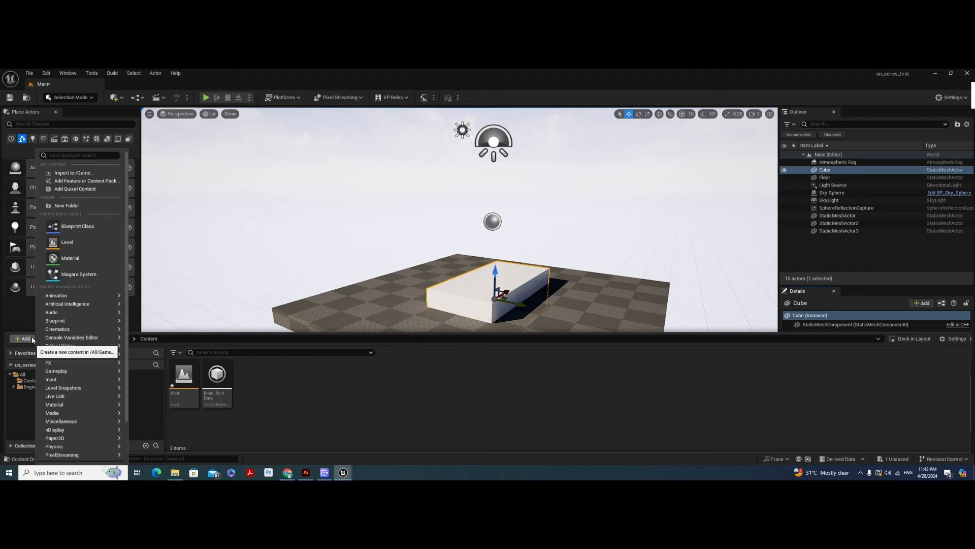
left_click(86, 182)
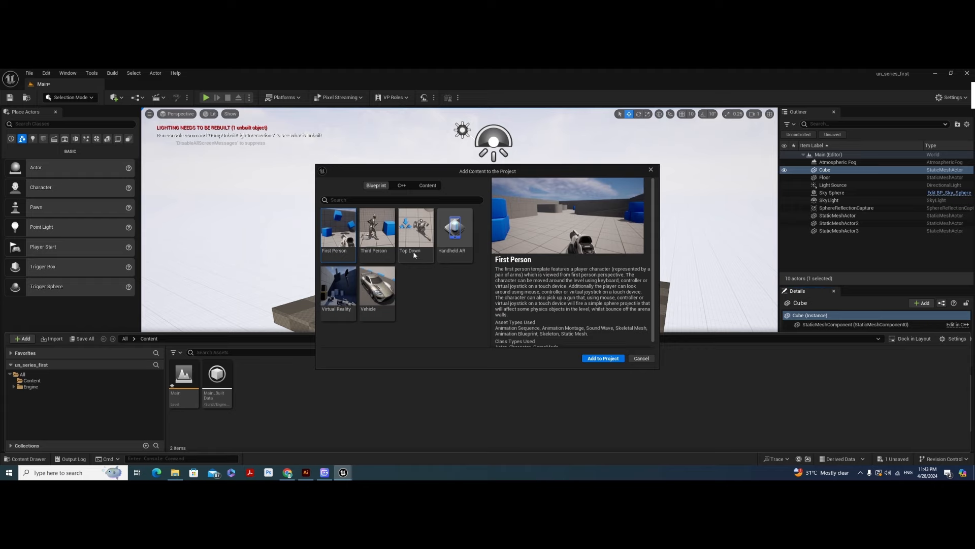
left_click(401, 184)
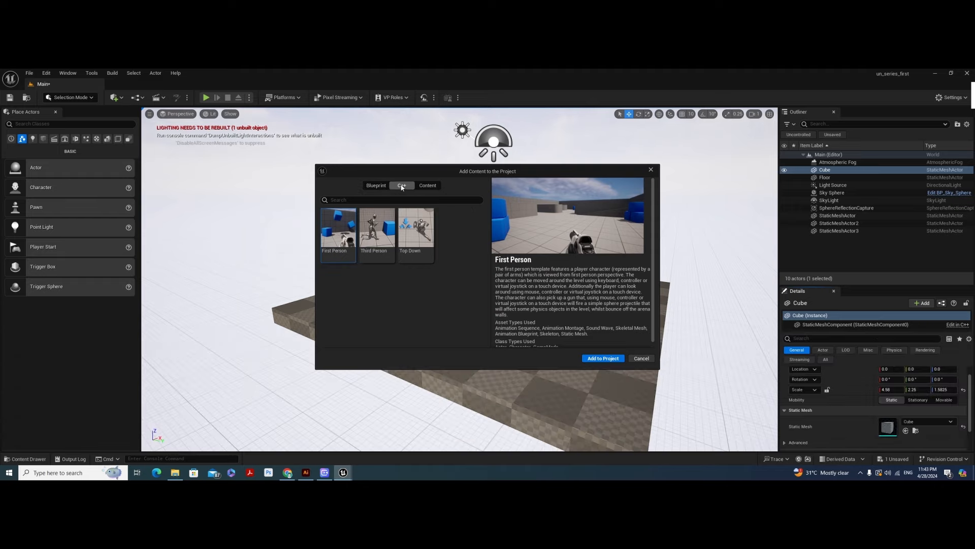
left_click(434, 188)
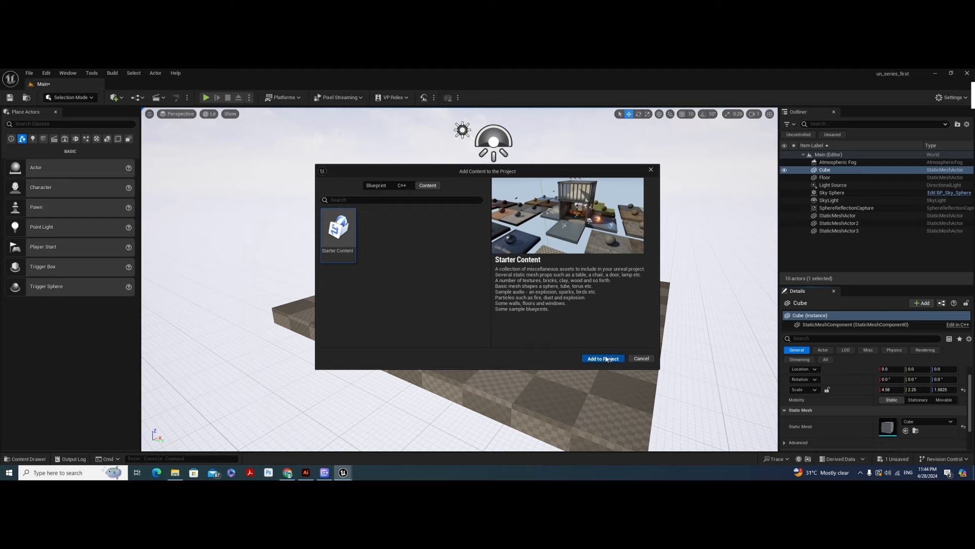
left_click(604, 358)
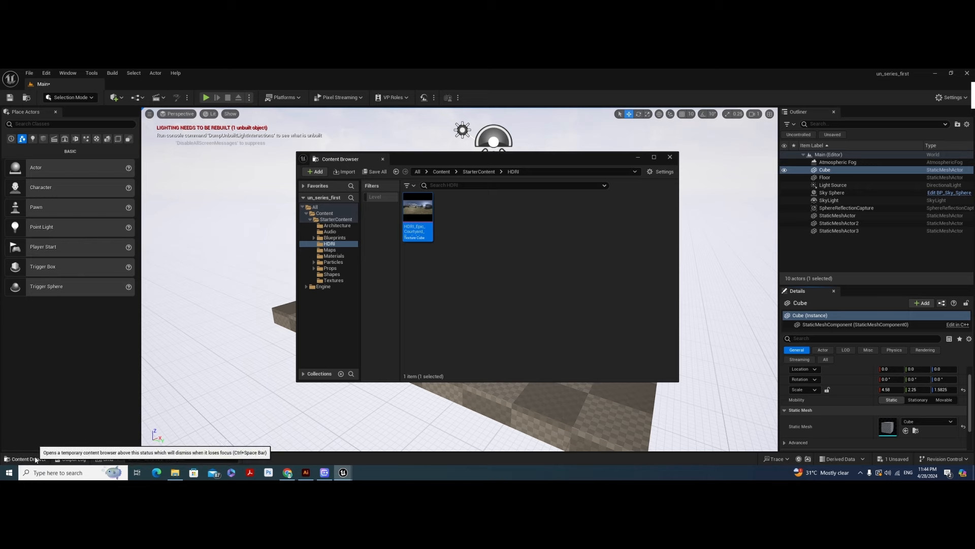
left_click(670, 158)
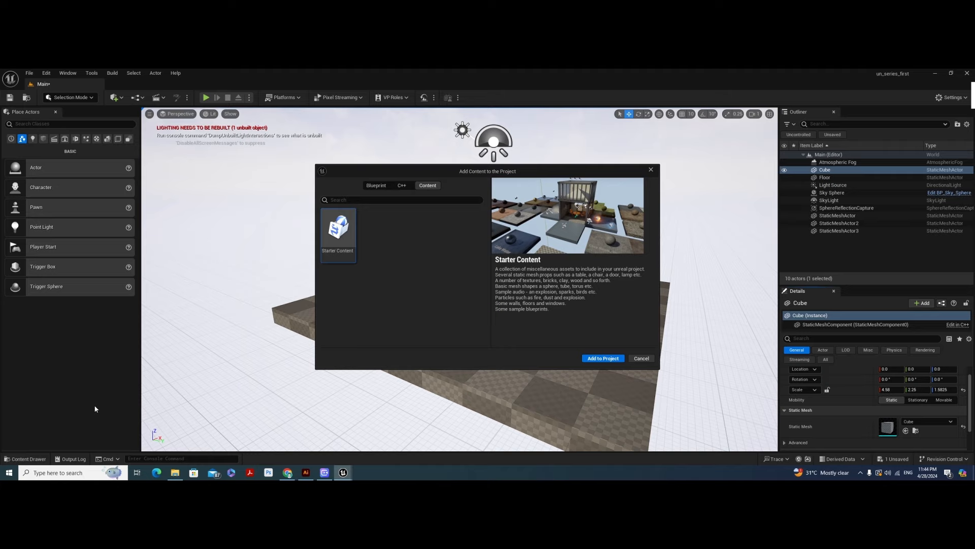
key("ctrl+space")
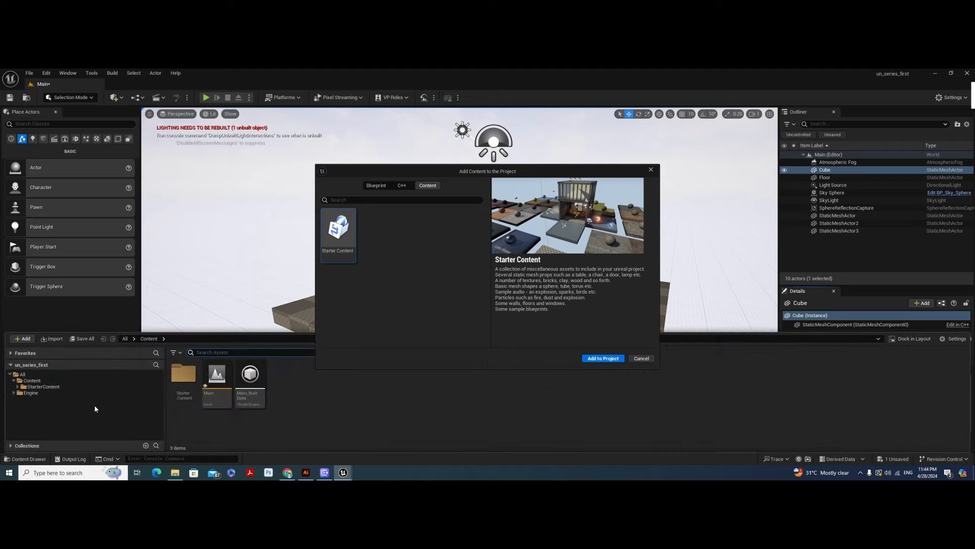
left_click(652, 174)
left_click(651, 173)
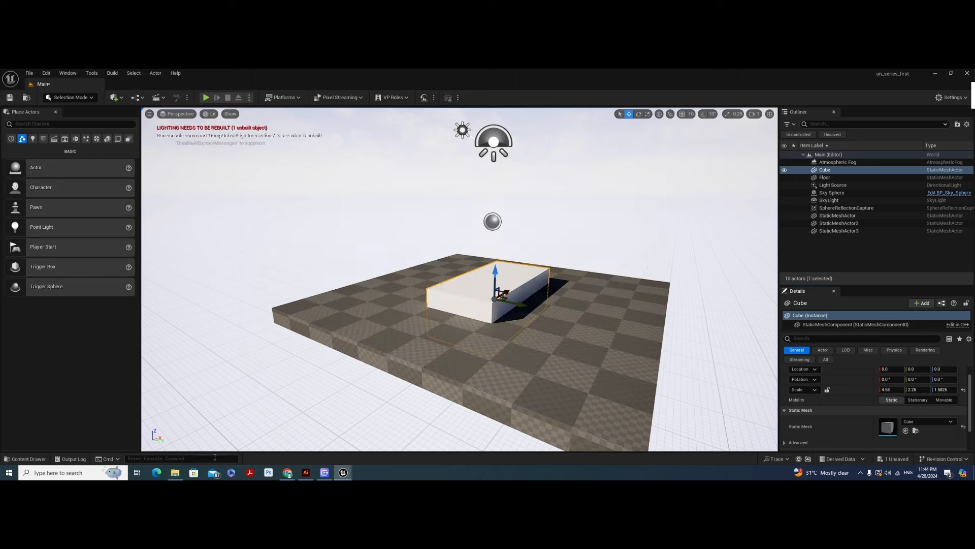
- Show the project's assets in the Content Drawer, select the Sky Sphere in the viewport, and hide the drawer
key("ctrl+space")
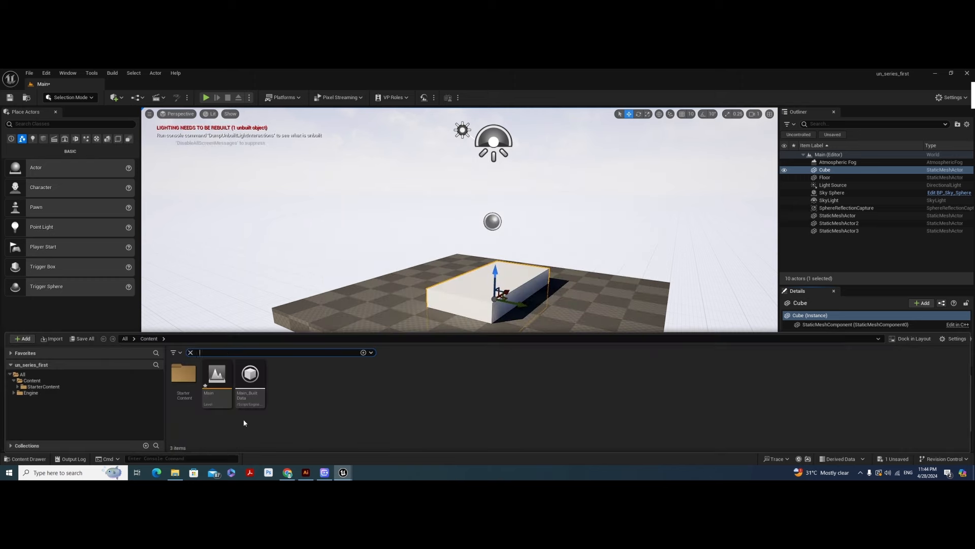
left_click(318, 262)
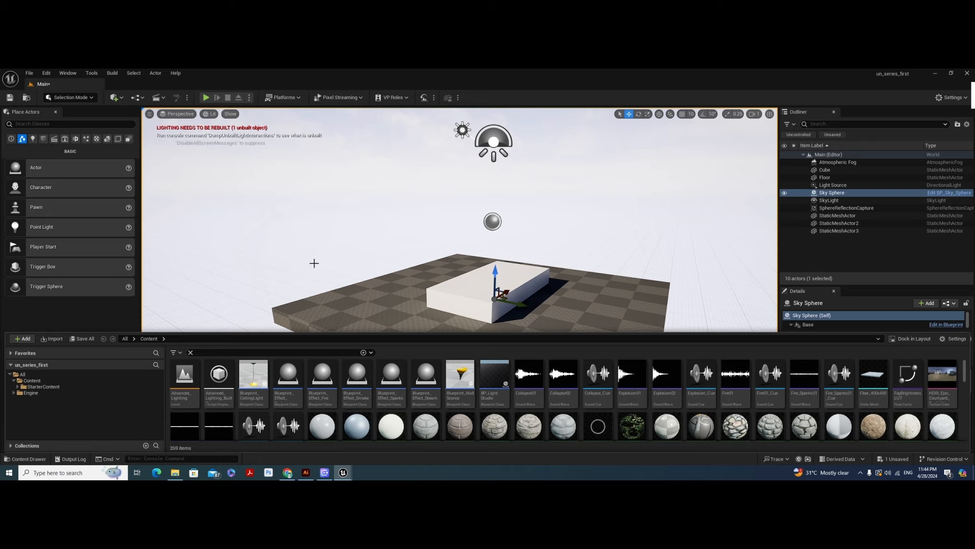
left_click(25, 459)
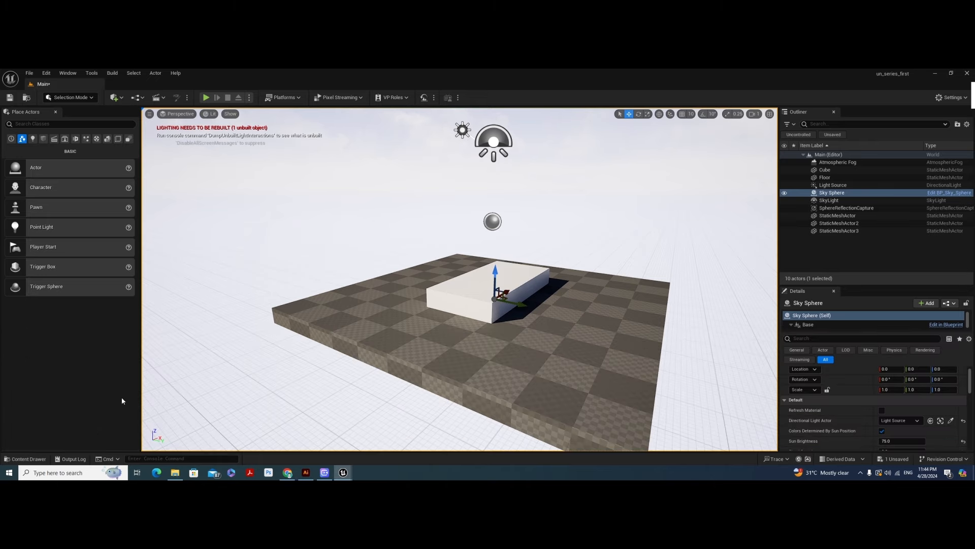
- Show the StarterContent assets in the Content Drawer and add the Skeletal Mesh and Level filters
left_click(26, 459)
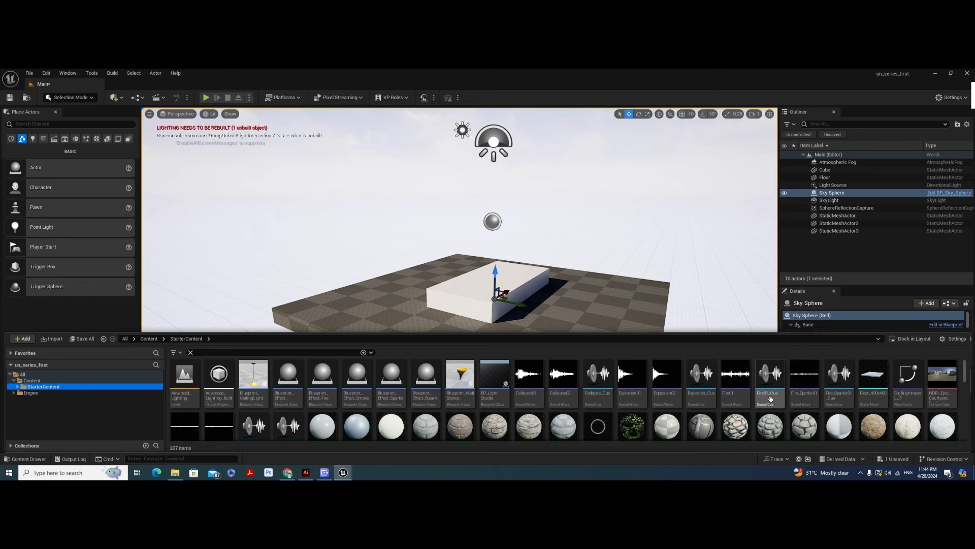
scroll(770, 399, "down", 3)
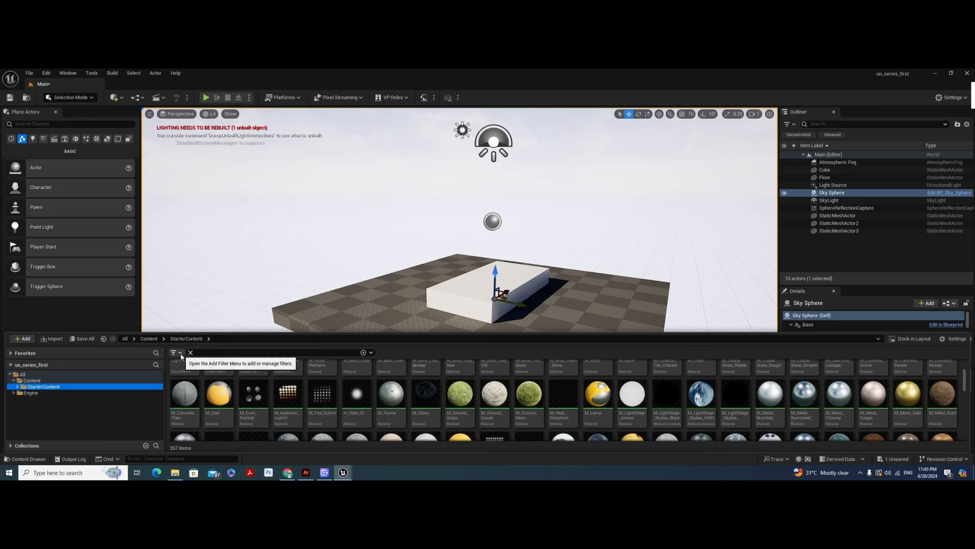
left_click(177, 353)
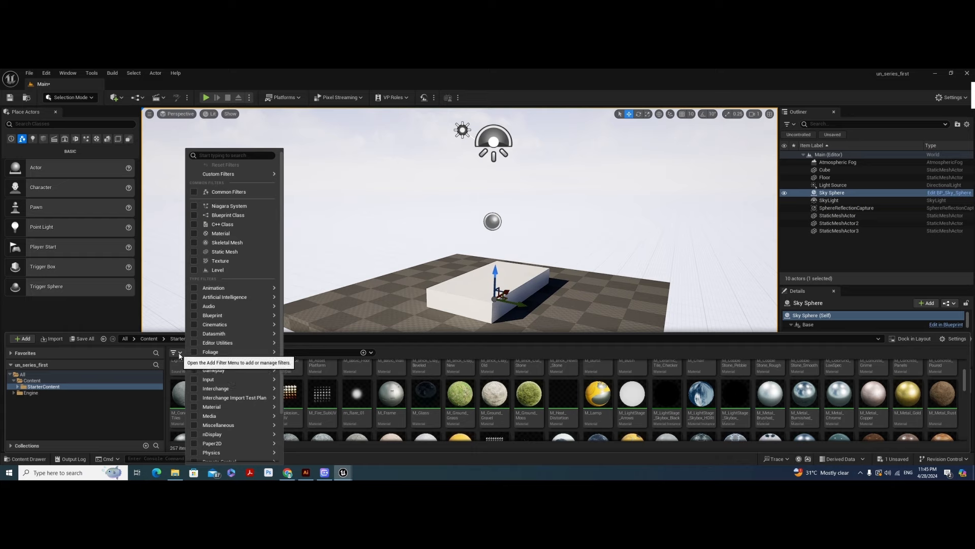
left_click(179, 353)
left_click(179, 353)
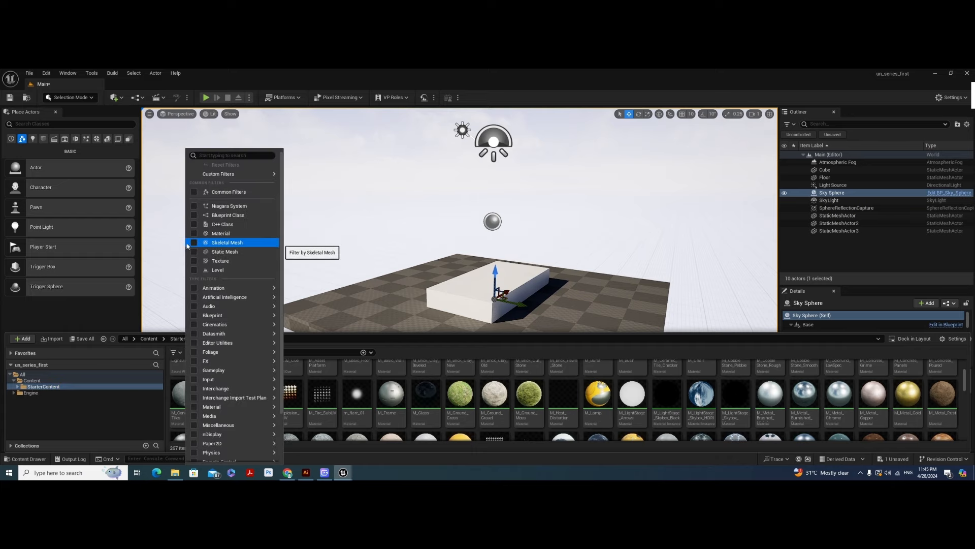
left_click(188, 244)
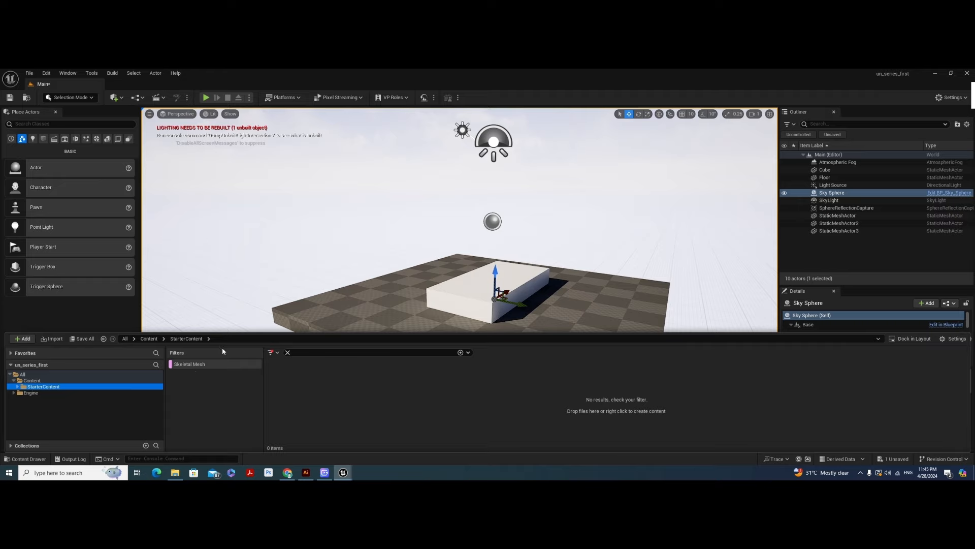
left_click(271, 352)
left_click(315, 270)
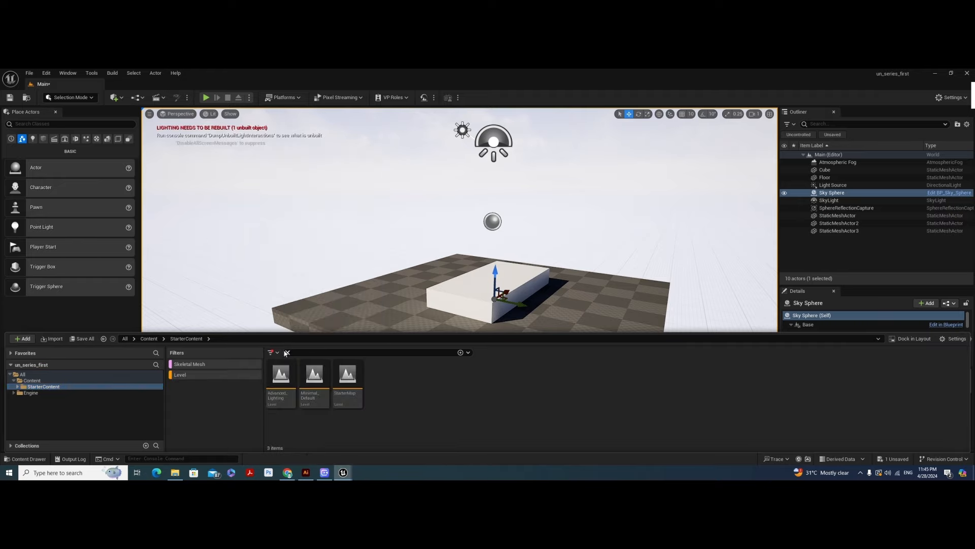
- Add the Material, Texture and Static Mesh filters to the StarterContent asset list
left_click(271, 352)
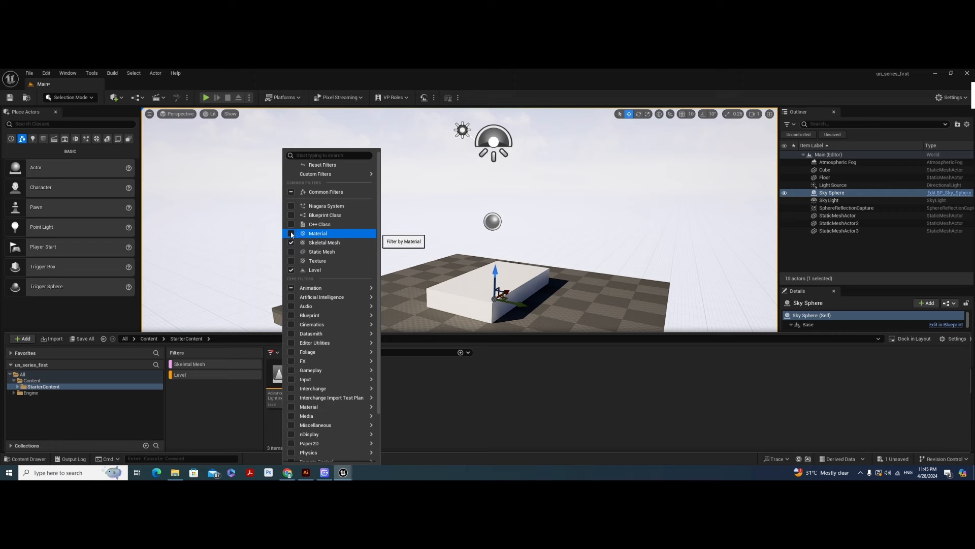
left_click(293, 233)
left_click(273, 353)
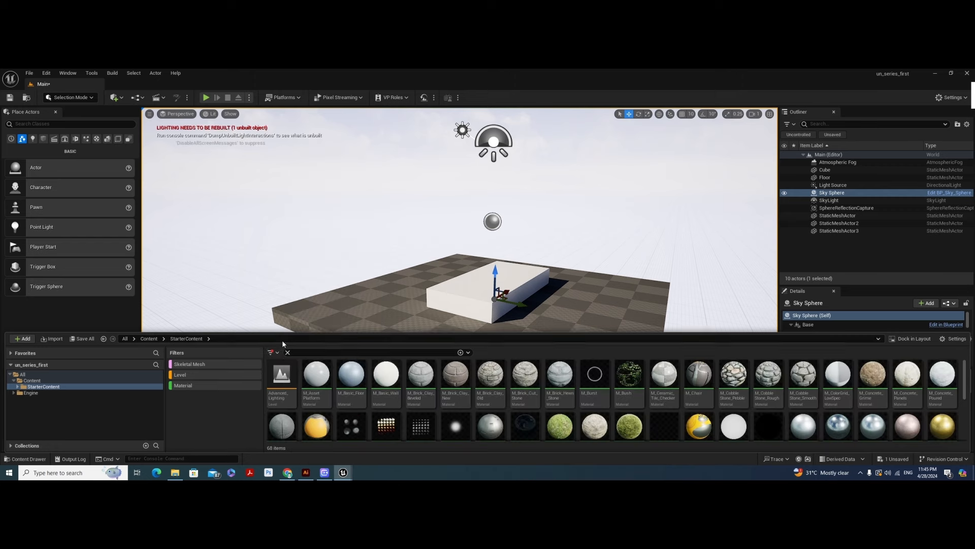
left_click(272, 352)
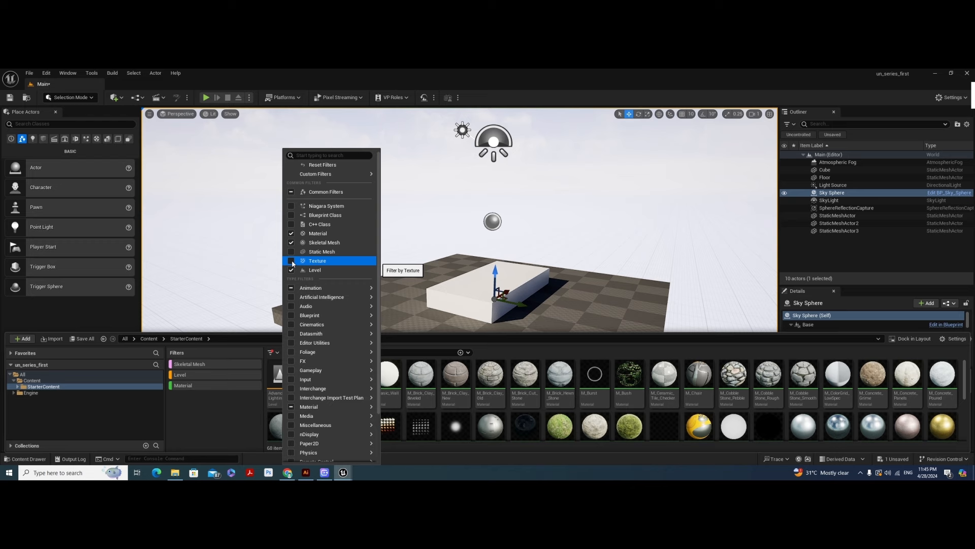
left_click(292, 261)
left_click(275, 349)
left_click(275, 349)
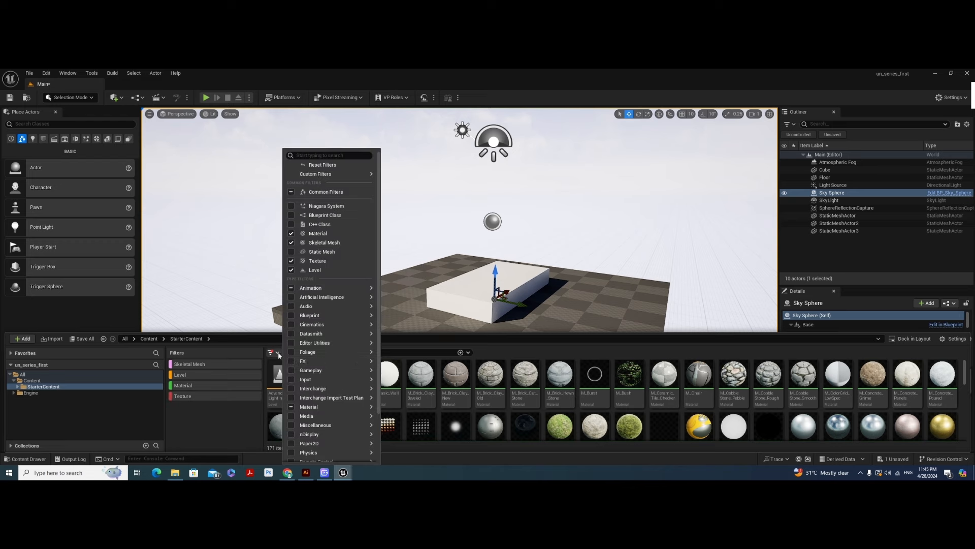
left_click(291, 252)
left_click(216, 430)
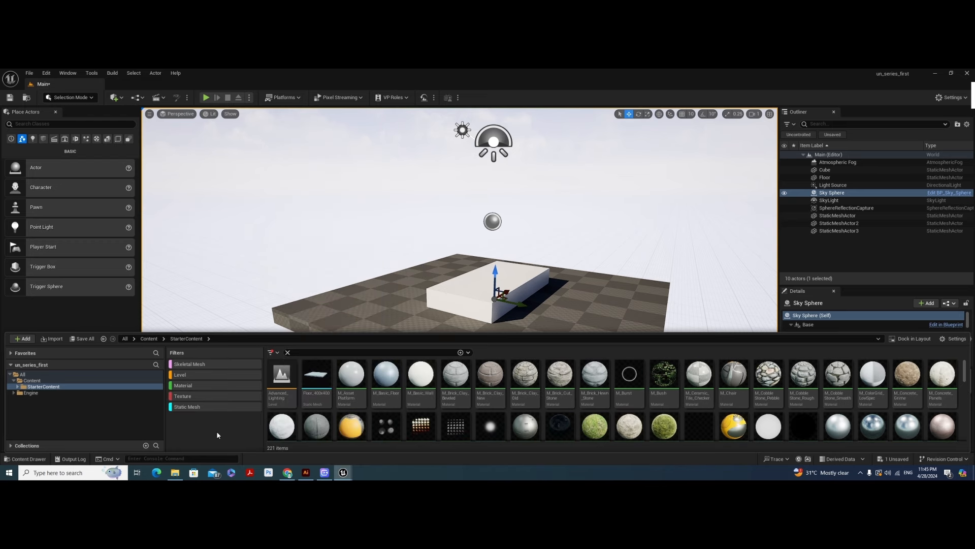
- Turn off the Skeletal Mesh, Level, Texture and Static Mesh filters so only StarterContent materials are listed
left_click(48, 388)
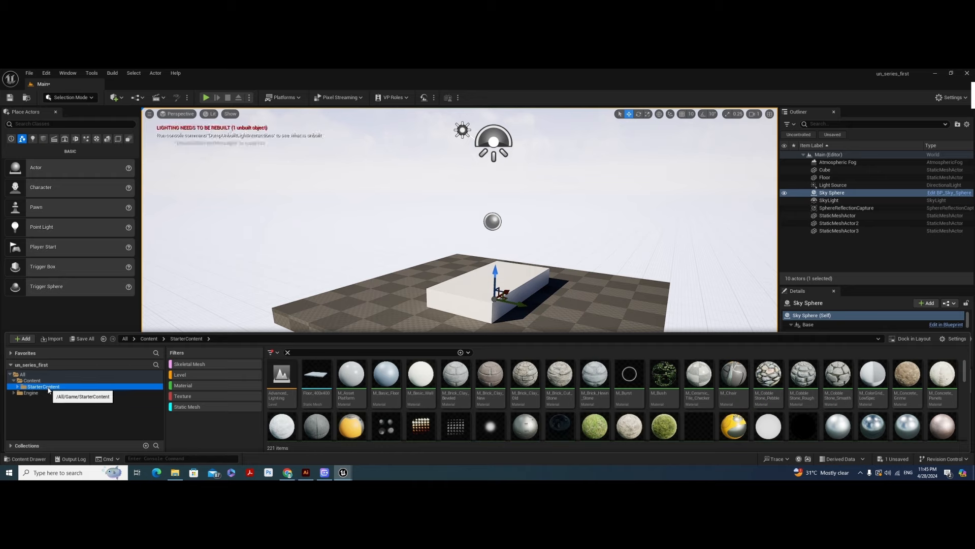
left_click(176, 365)
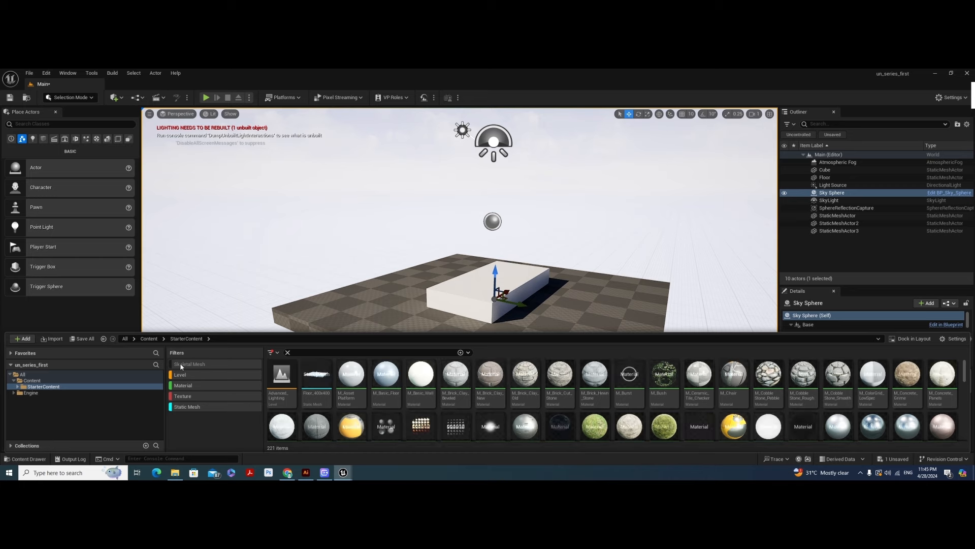
left_click(181, 374)
left_click(187, 394)
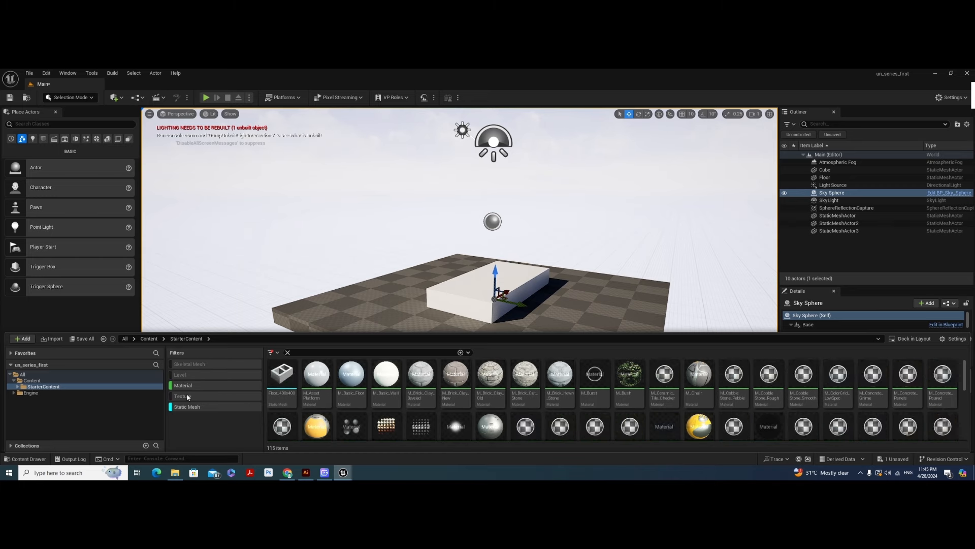
left_click(187, 407)
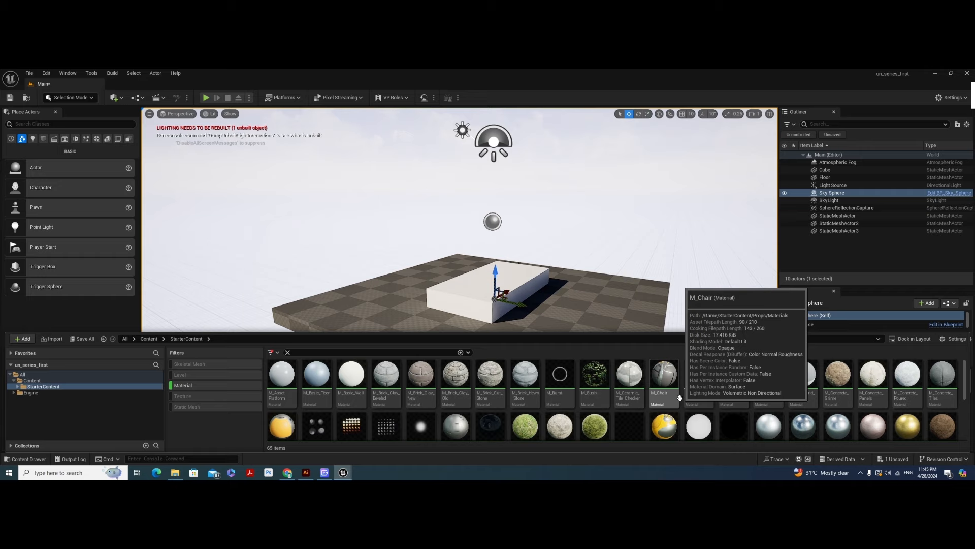
- Switch the active asset filter from Material to Texture, and from Texture to Static Mesh only
left_click(176, 397)
left_click(179, 387)
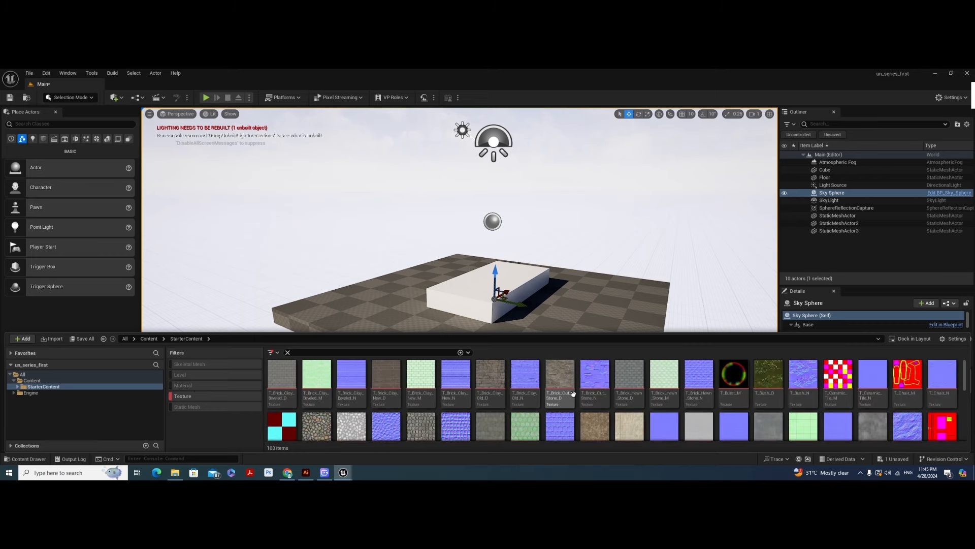
left_click(185, 406)
left_click(183, 396)
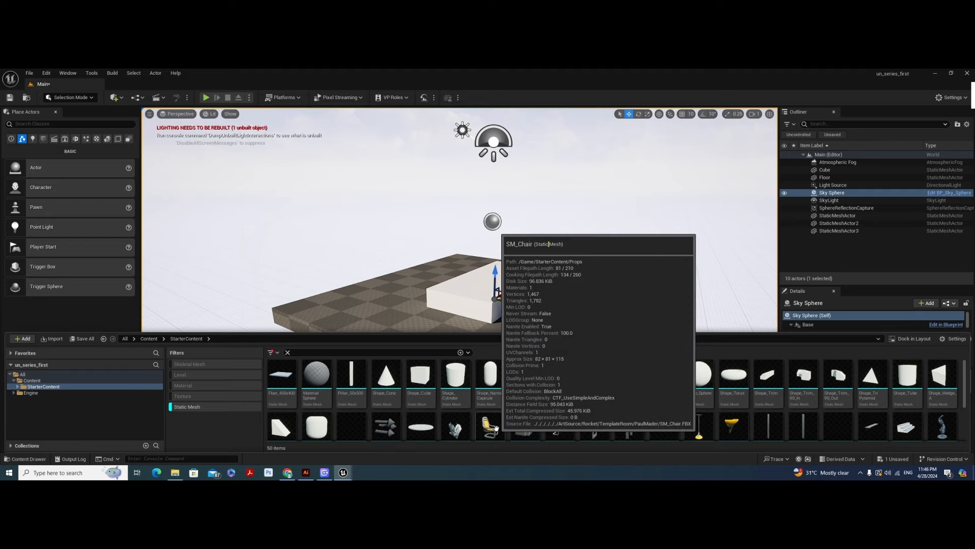
- Place the SM_Chair static mesh on the floor beside the white block at about X -275, Y -146, Z 20, and inspect it from several angles
left_click_drag(495, 428, 399, 295)
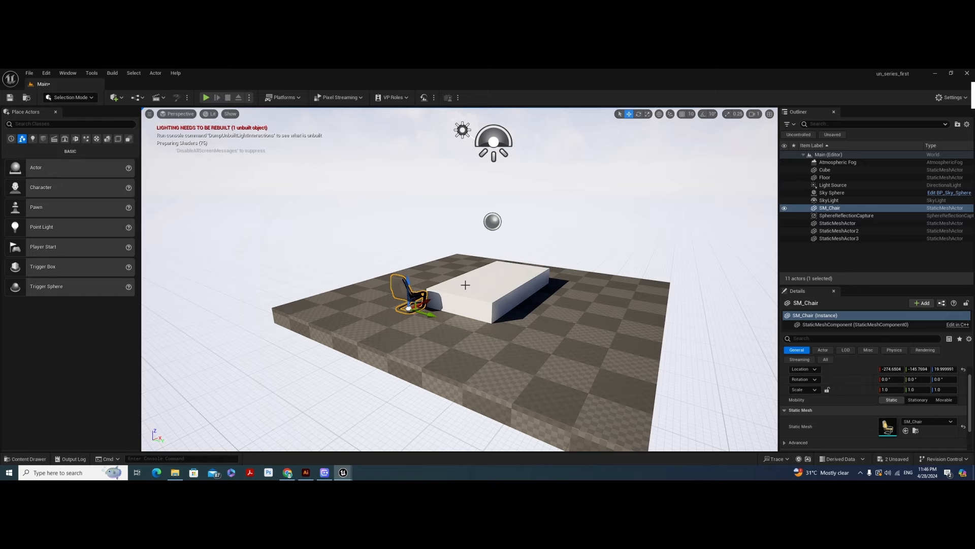
left_click_drag(458, 294, 508, 303, "alt")
scroll(474, 292, "up", 10)
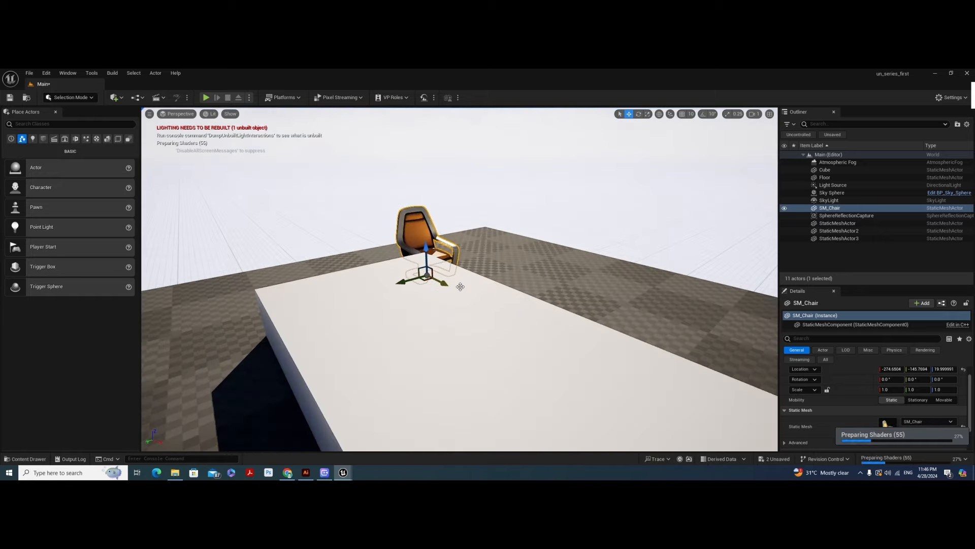
right_click_drag(474, 292, 549, 297)
scroll(473, 292, "down", 8)
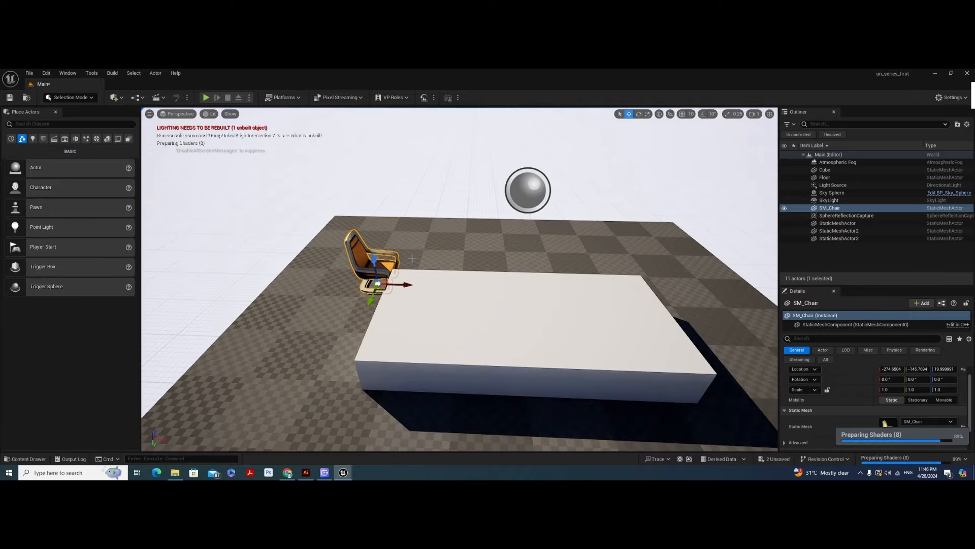
left_click_drag(473, 292, 604, 287, "alt")
left_click_drag(341, 295, 513, 310, "alt")
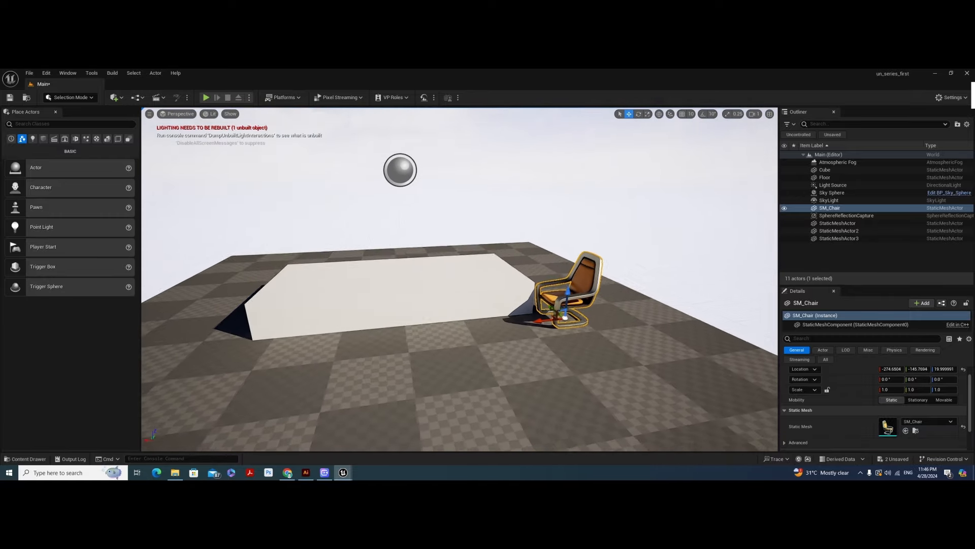
- Place the SM_CornerFrame static mesh on the opposite side of the white block from the chair, at about X 311, Y 34, Z 52
left_click(27, 459)
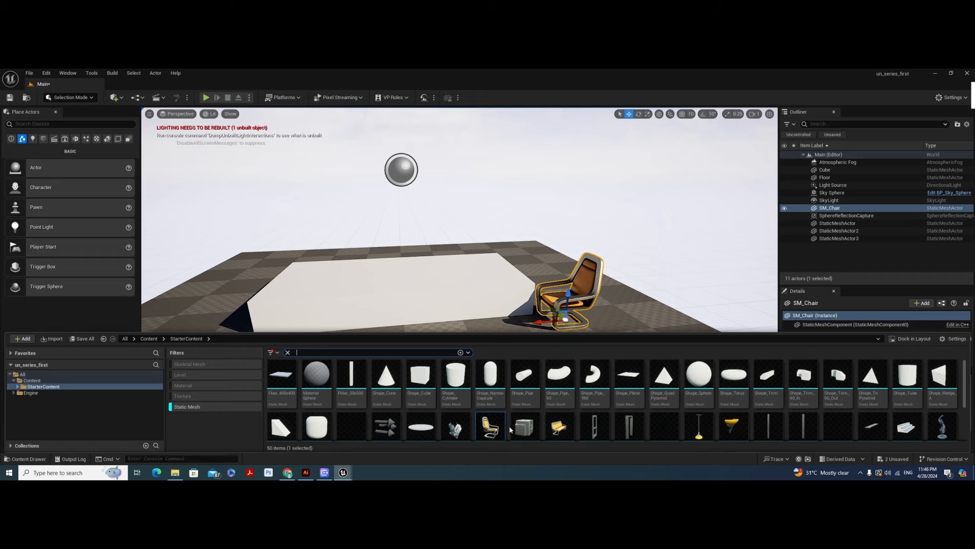
left_click_drag(523, 426, 235, 265)
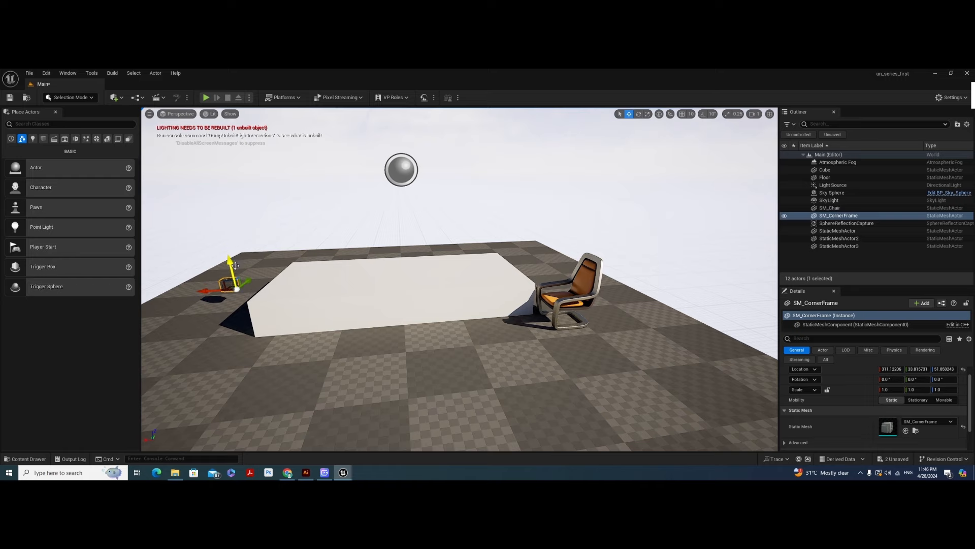
scroll(277, 290, "up", 2)
scroll(283, 291, "down", 2)
left_click_drag(264, 301, 302, 298, "alt")
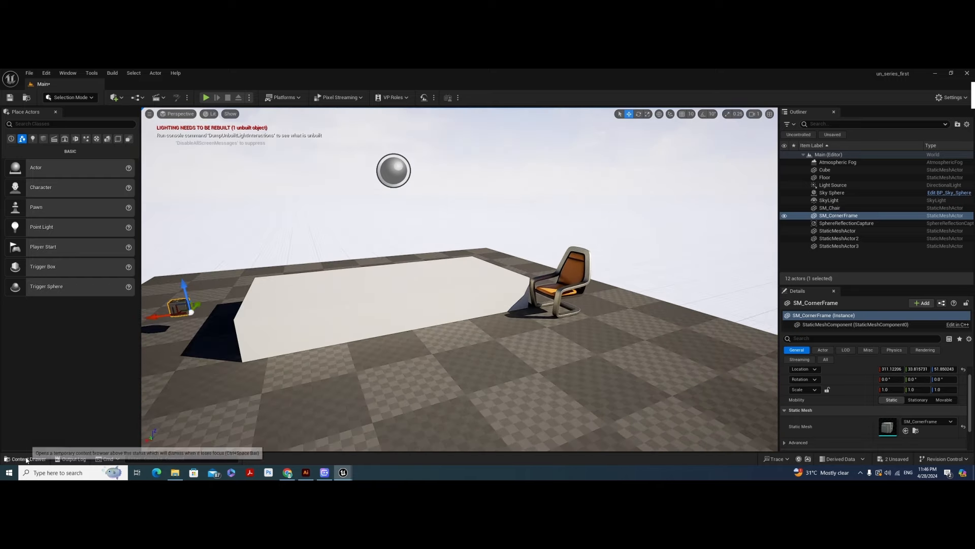
- Show the StarterContent folder in File Explorer, check it and its parent Content folder, and close the Explorer window
left_click(23, 459)
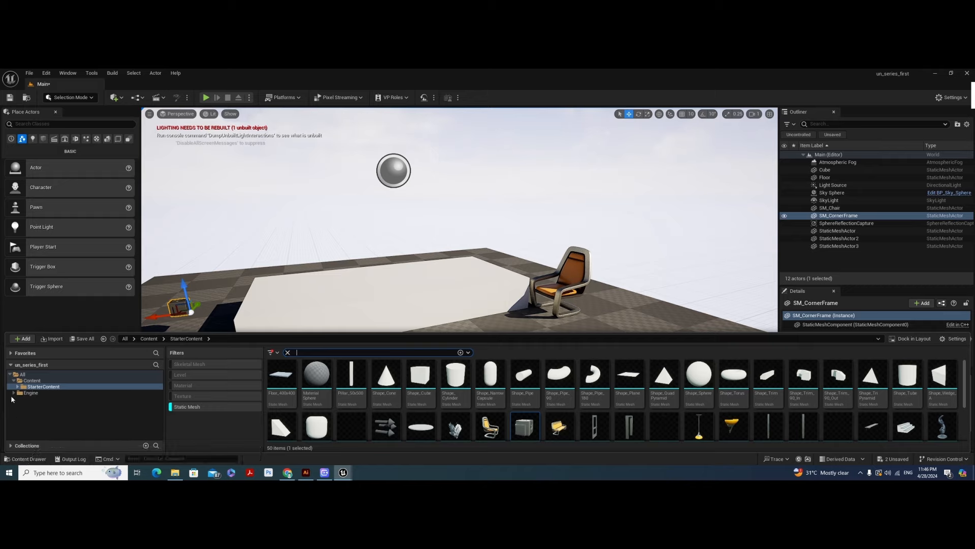
right_click(36, 388)
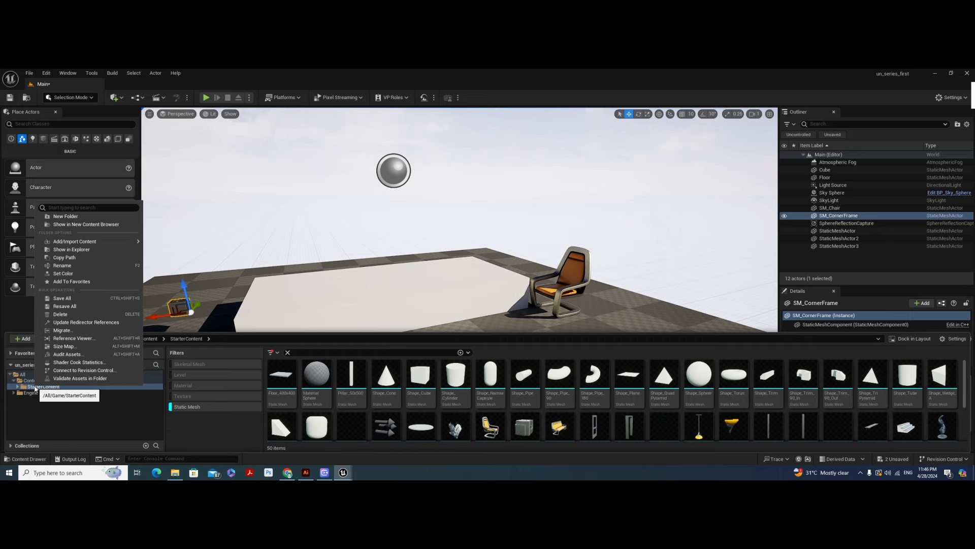
left_click(74, 250)
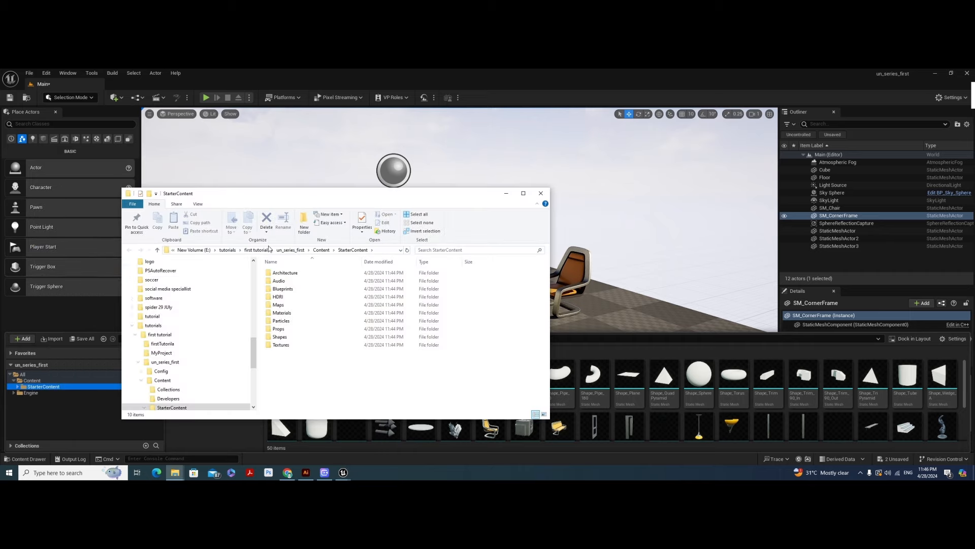
left_click_drag(414, 194, 751, 123)
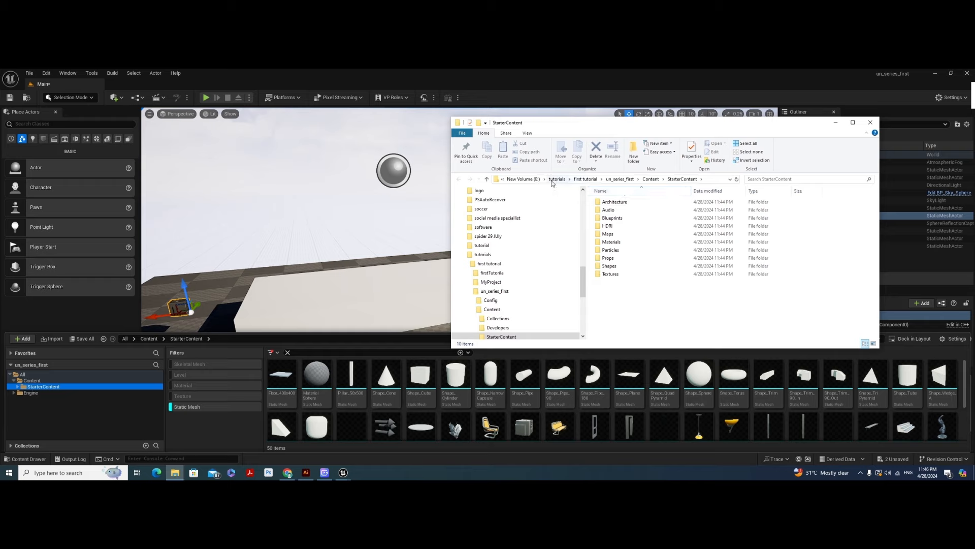
left_click(651, 178)
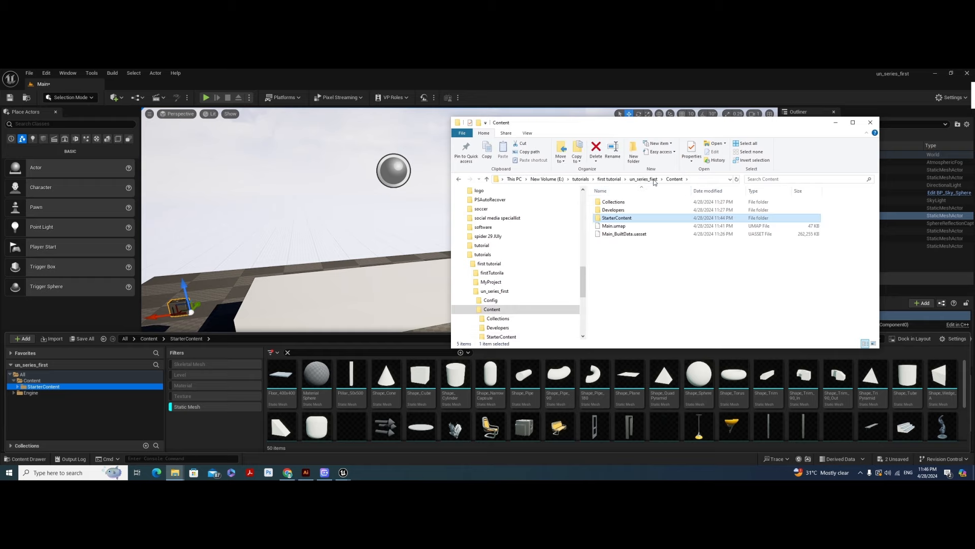
double_click(622, 220)
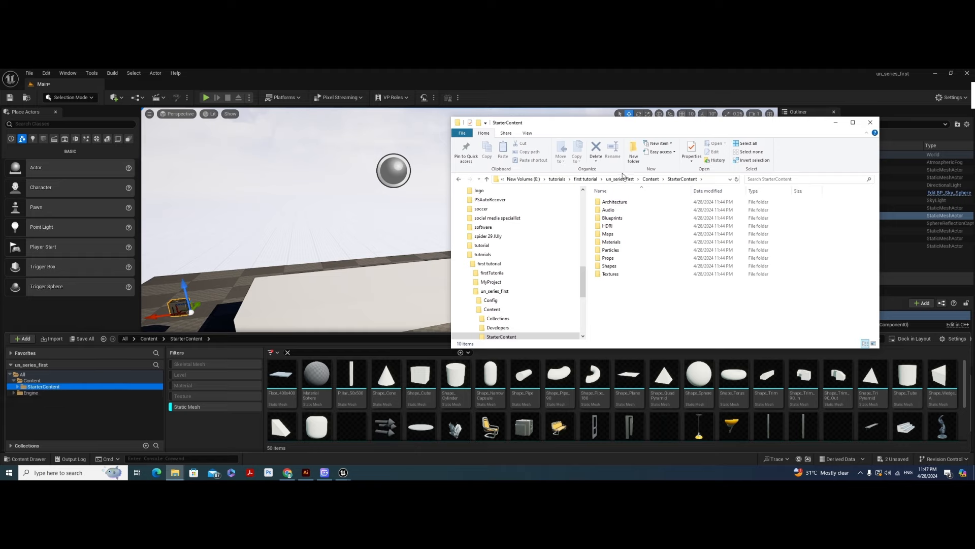
left_click(871, 122)
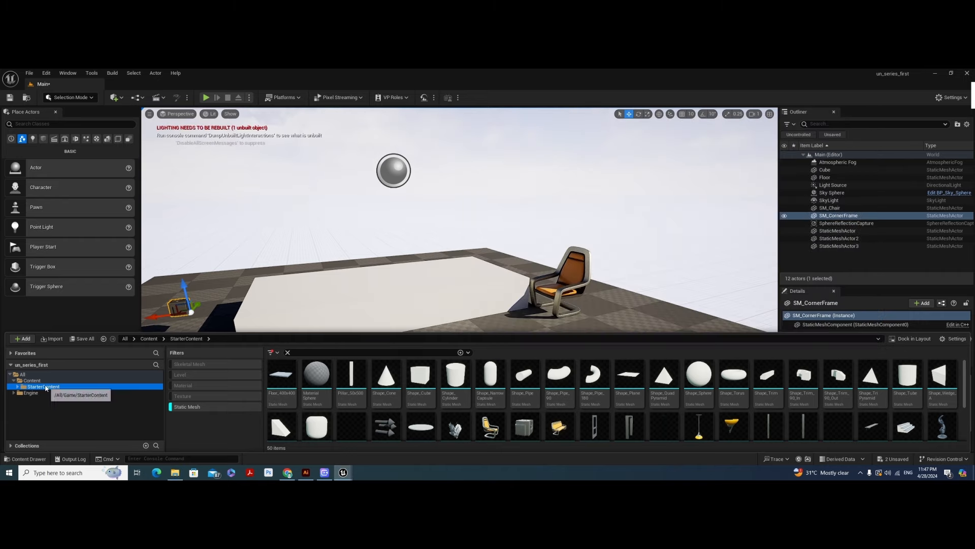
- List the Content folder's assets in the Content Drawer with the Static Mesh filter turned off
left_click(38, 381)
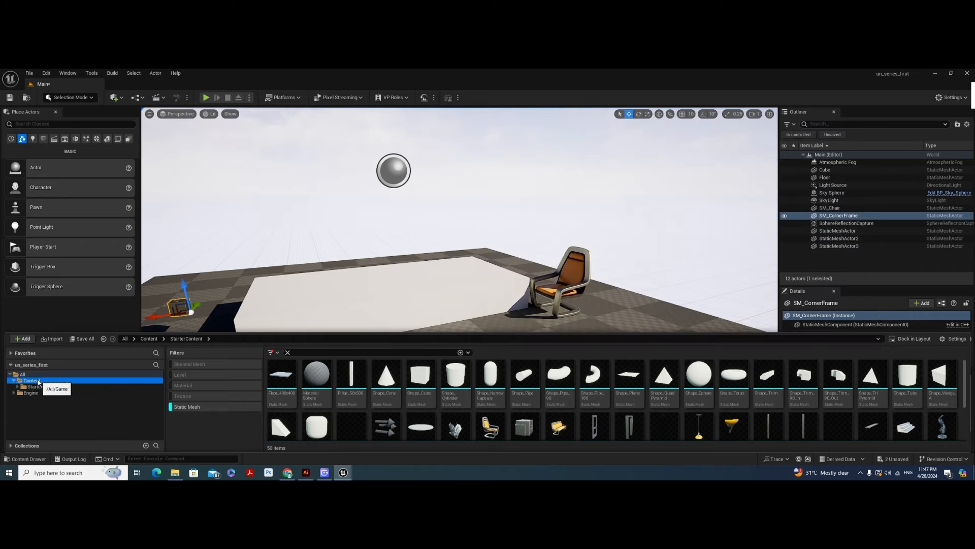
left_click(187, 407)
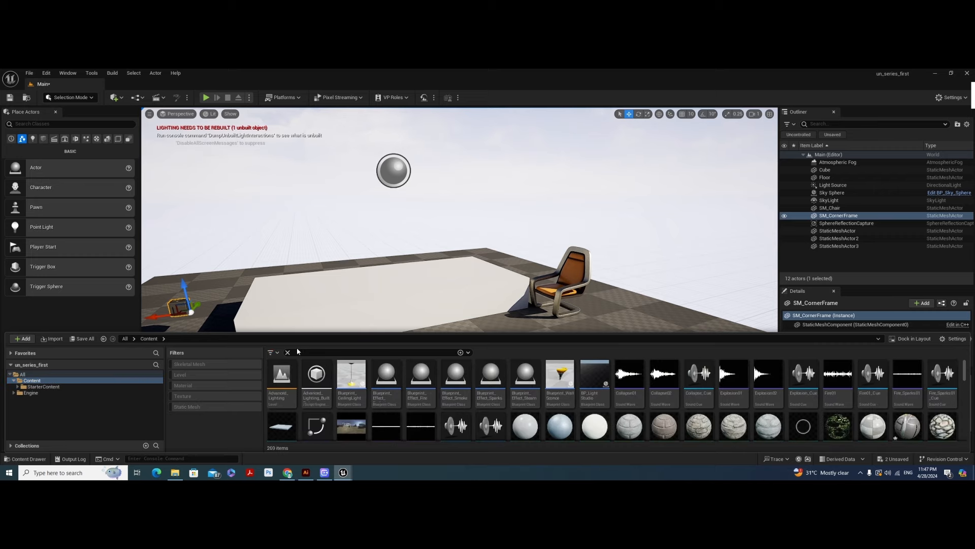
left_click(29, 374)
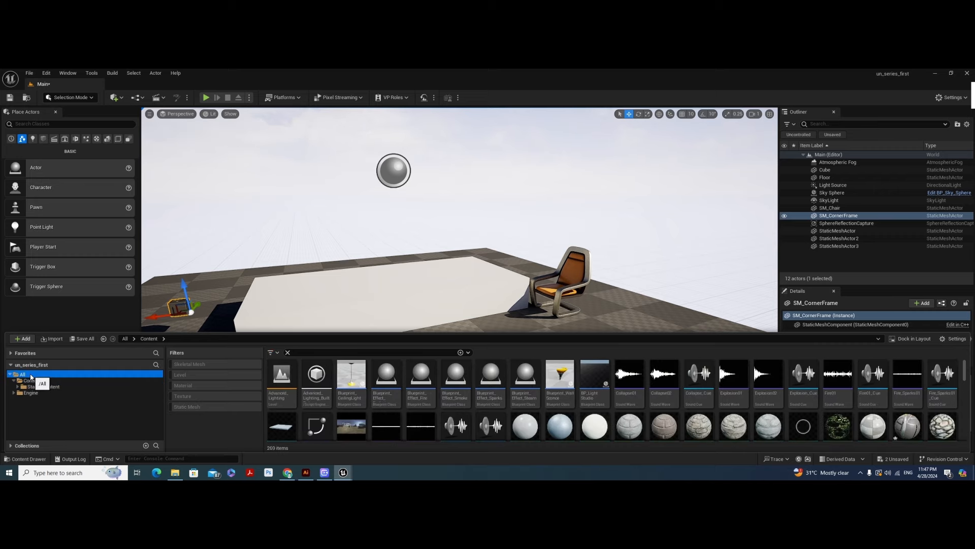
left_click(30, 382)
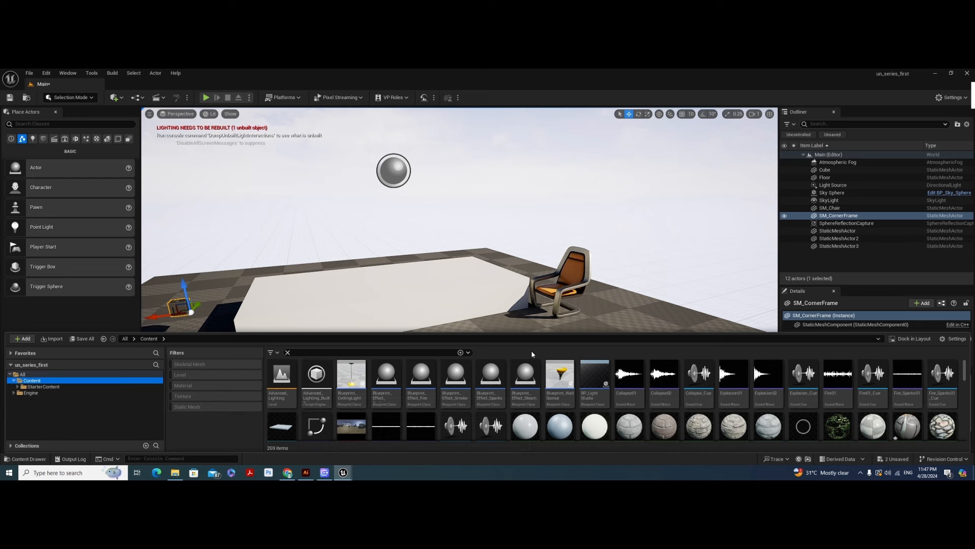
- List only the Level assets, first across the whole project and engine content, and narrow the list to the Content folder
left_click(23, 374)
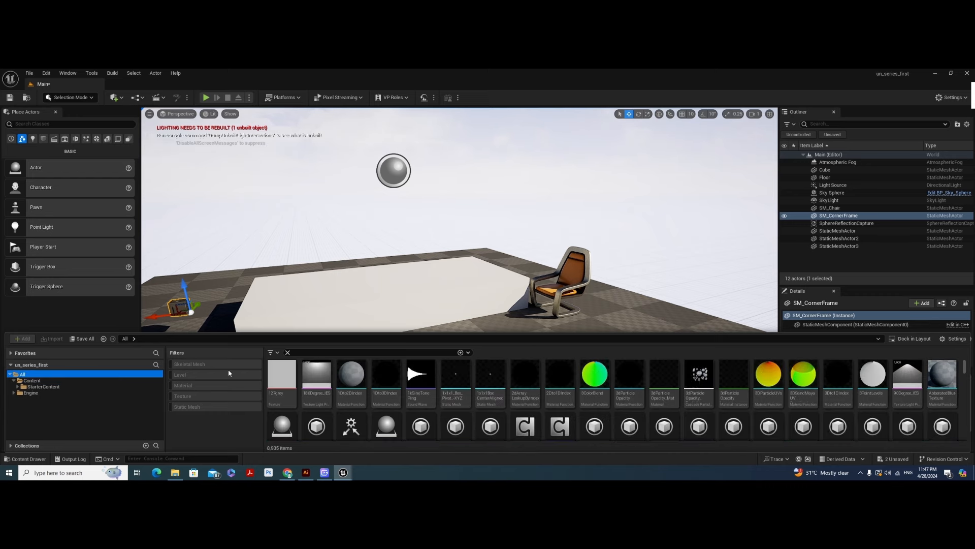
left_click(181, 375)
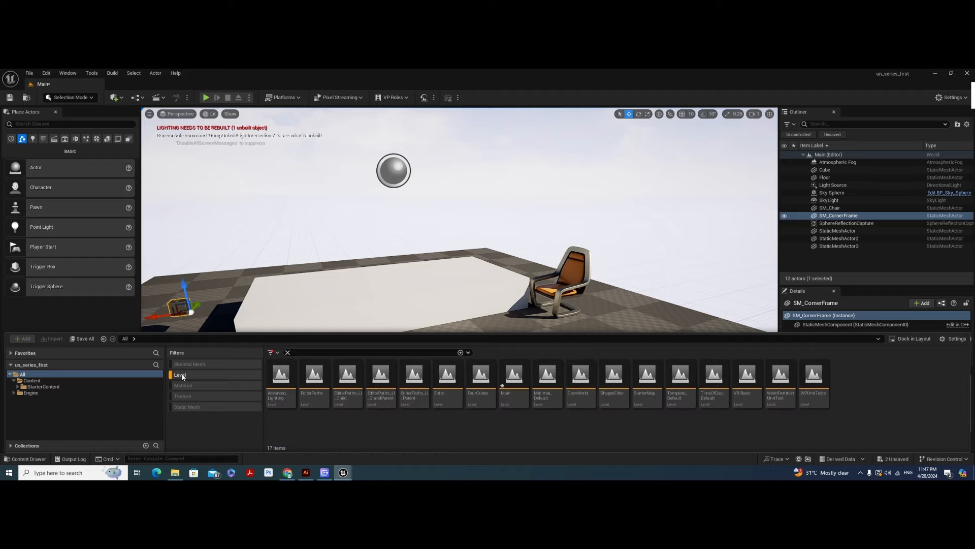
left_click(32, 381)
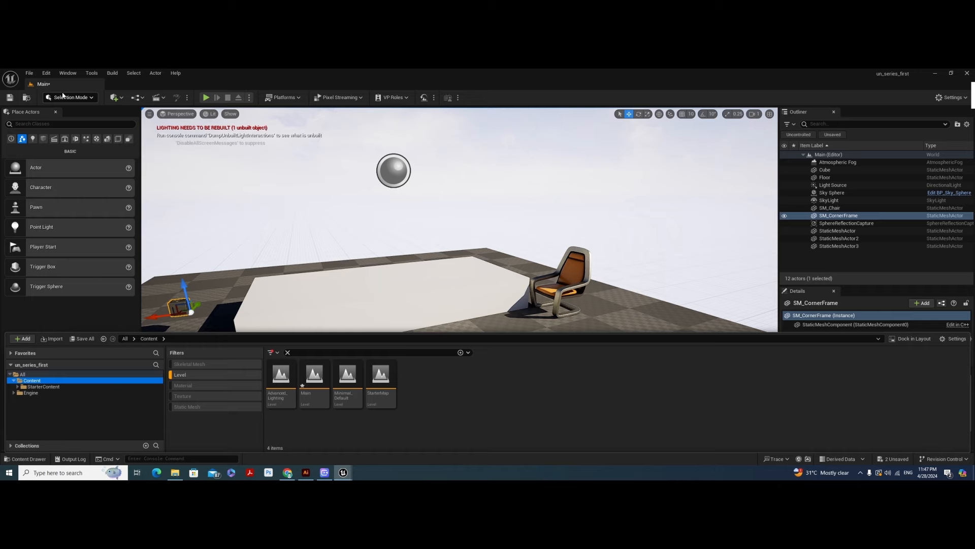
- Create a new level from the Basic template, saving the changes to the Main level
left_click(30, 74)
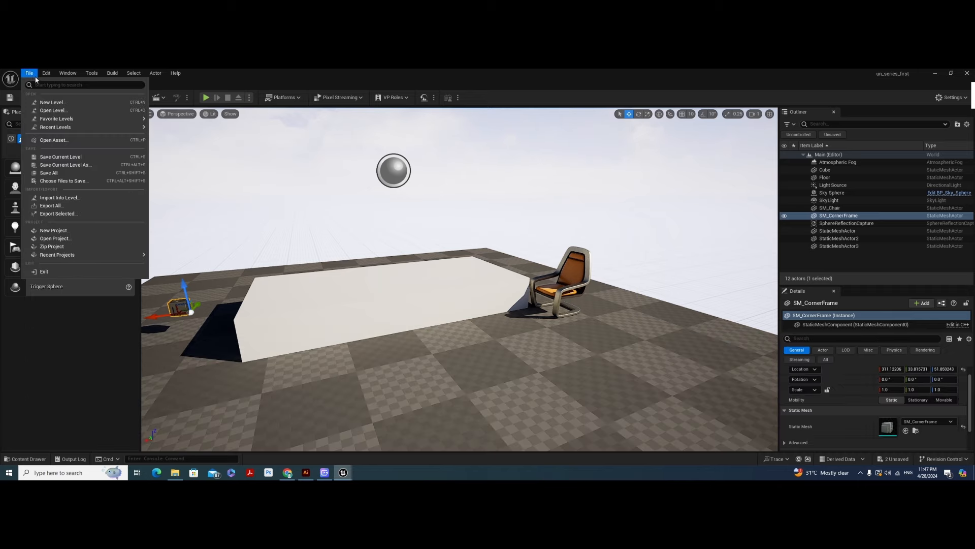
left_click(44, 102)
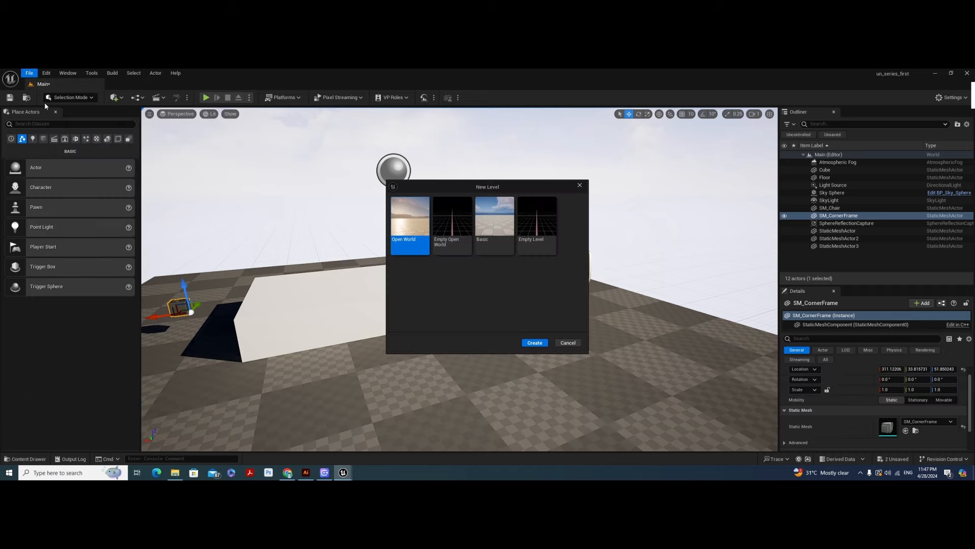
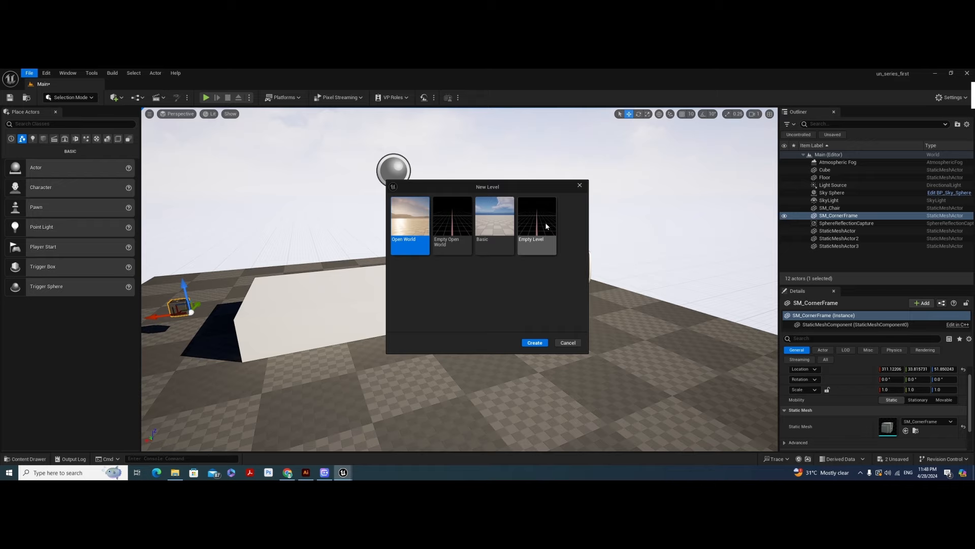
left_click(507, 246)
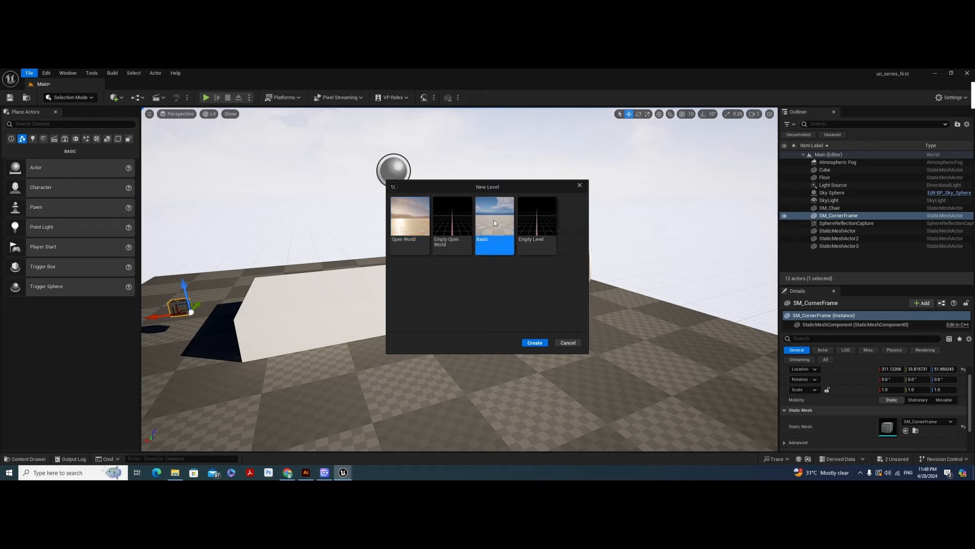
left_click(537, 344)
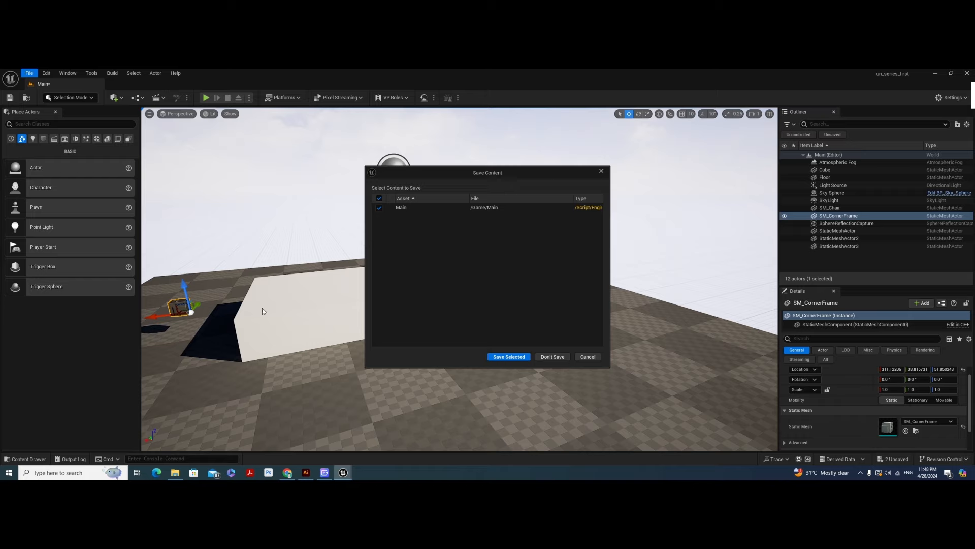
left_click(522, 358)
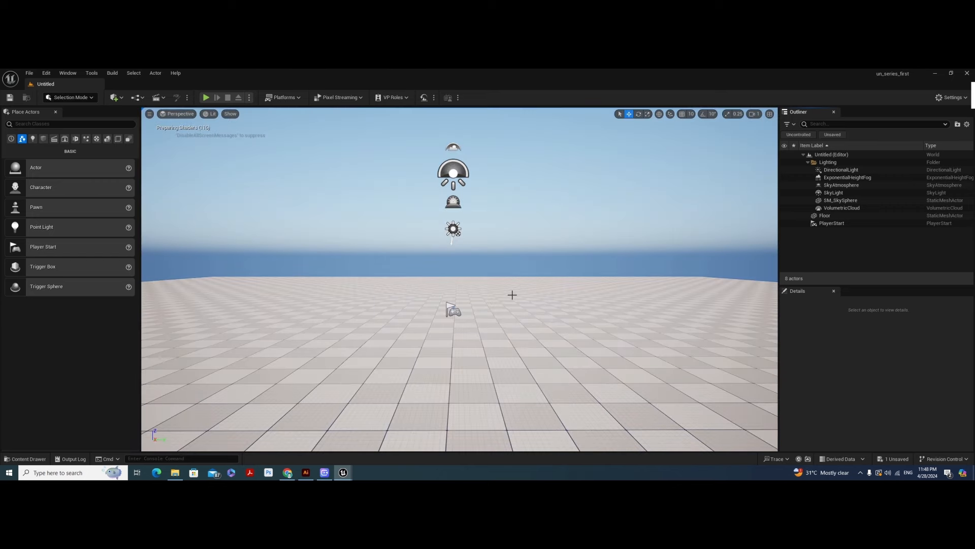
- Examine the new level's entire floor slab and the surrounding sky from farther back and at different angles
scroll(512, 294, "down", 3)
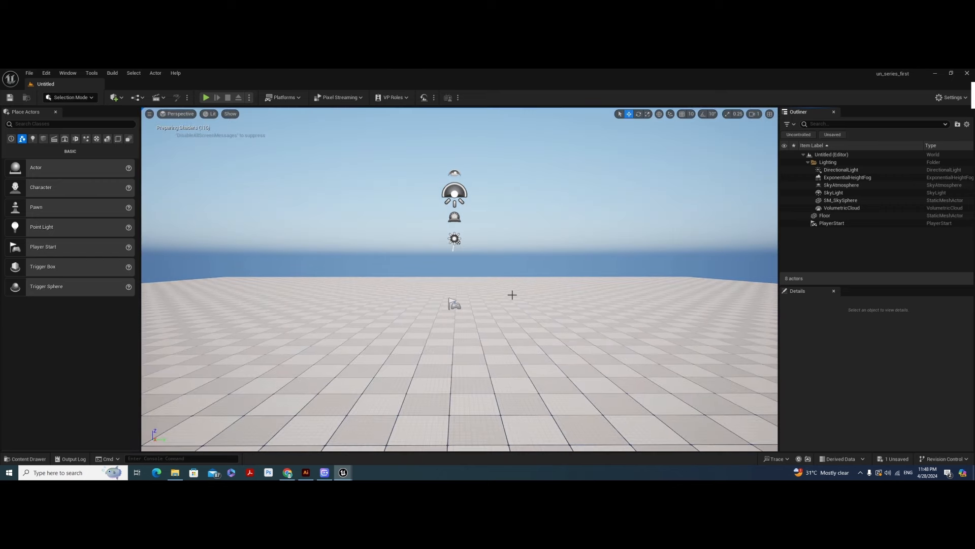
scroll(512, 295, "down", 3)
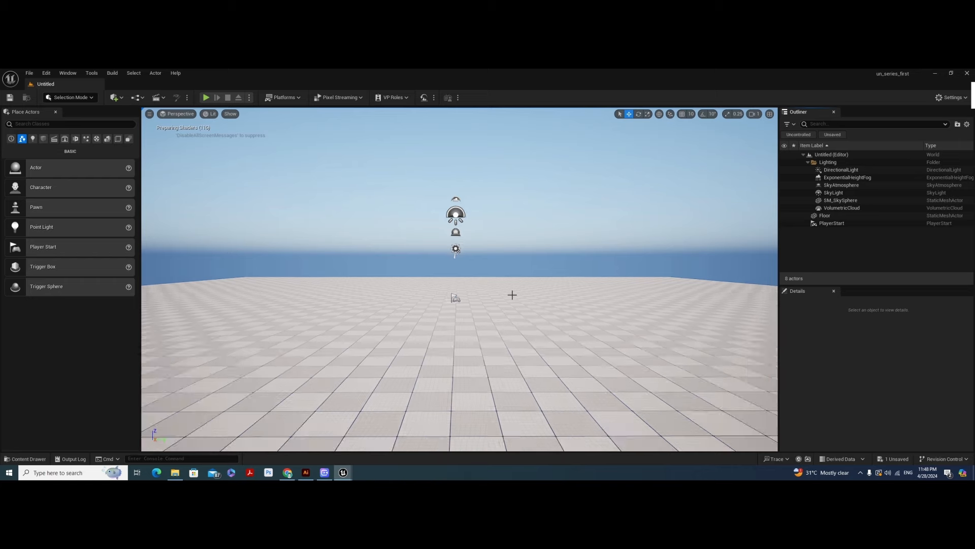
scroll(499, 244, "down", 5)
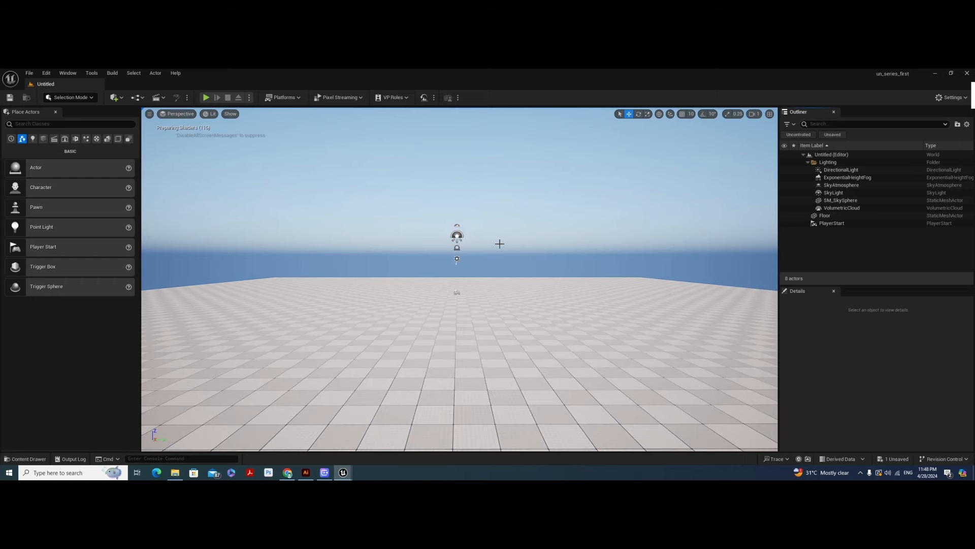
scroll(499, 244, "down", 4)
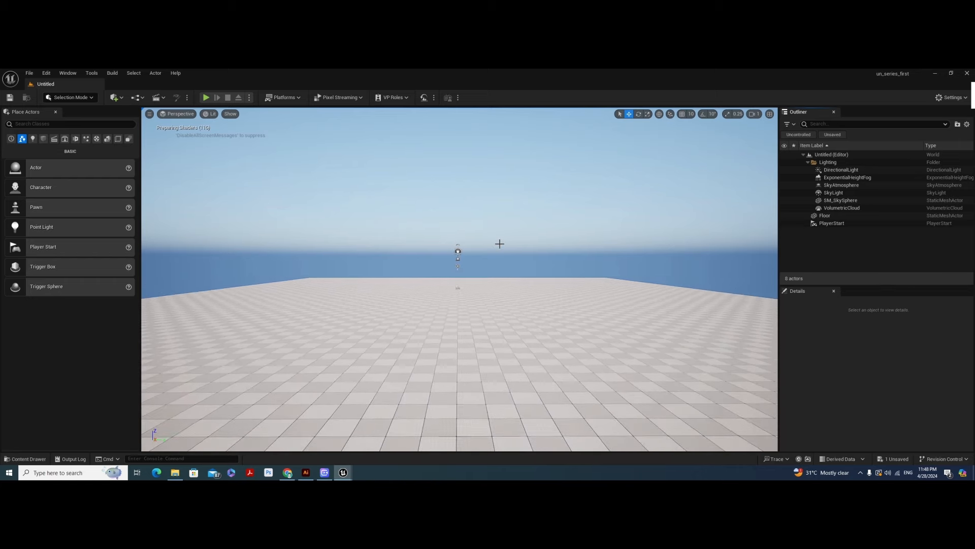
left_click_drag(498, 242, 502, 292, "alt")
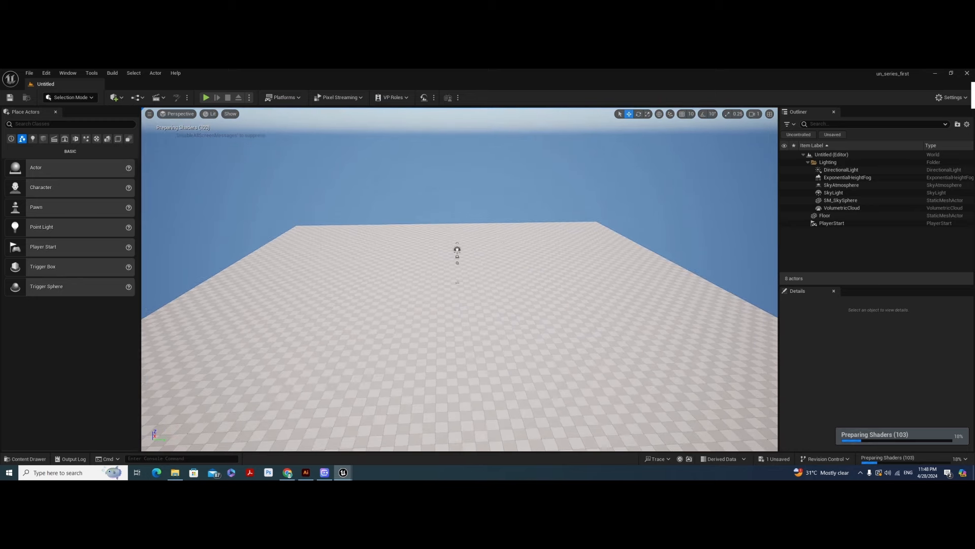
scroll(498, 242, "down", 3)
scroll(498, 241, "down", 2)
middle_click_drag(497, 241, 482, 252)
scroll(481, 252, "down", 5)
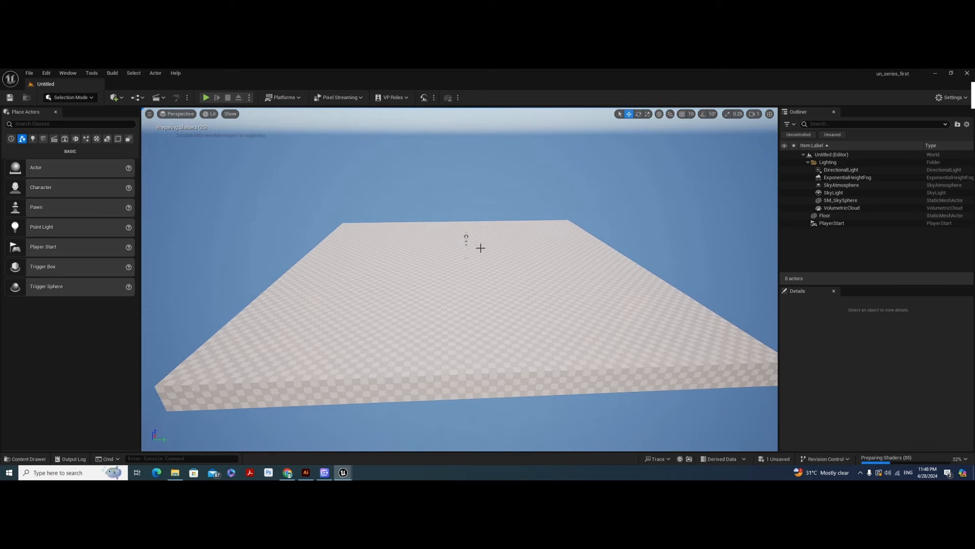
scroll(481, 251, "down", 1)
left_click_drag(482, 254, 484, 233, "alt")
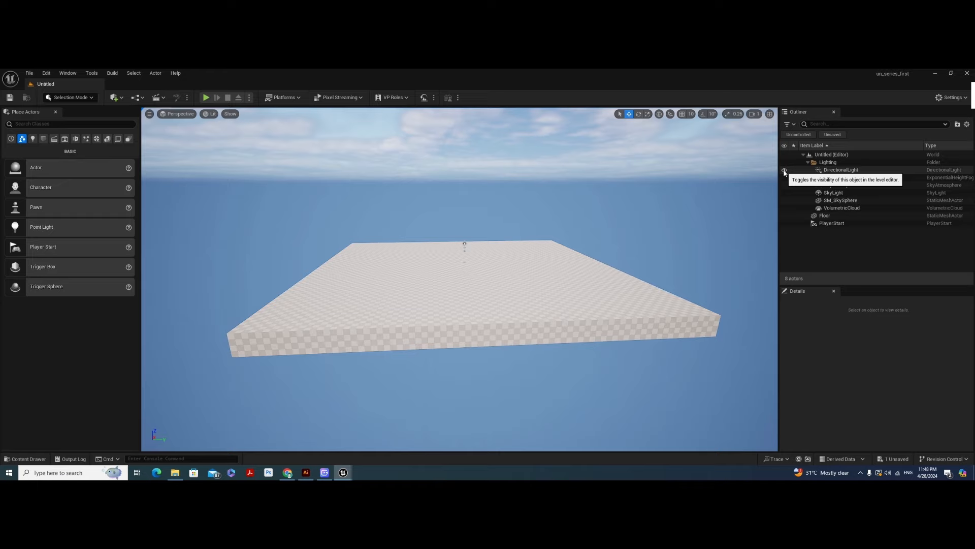
- Delete the PlayerStart actor from the new level
left_click(832, 224)
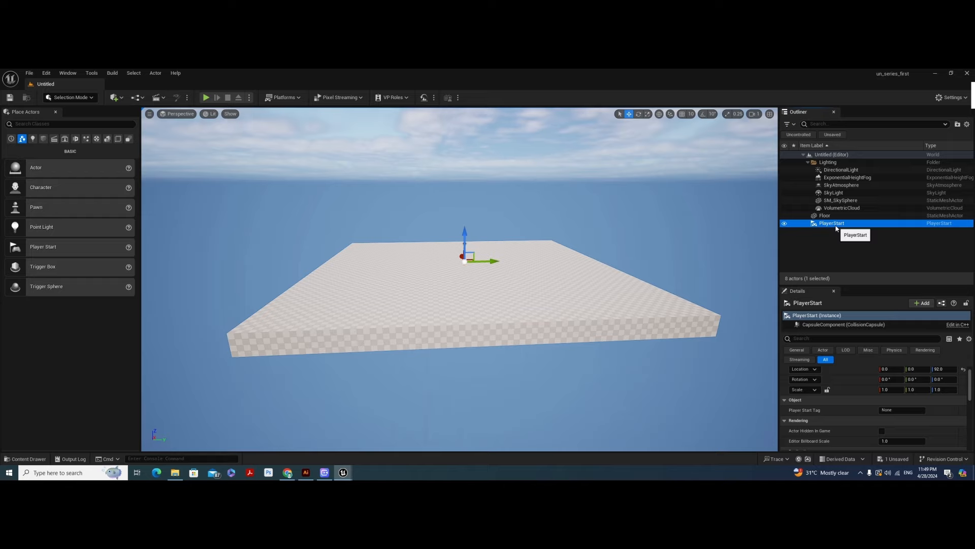
left_click(836, 230)
left_click(836, 225)
key("Delete")
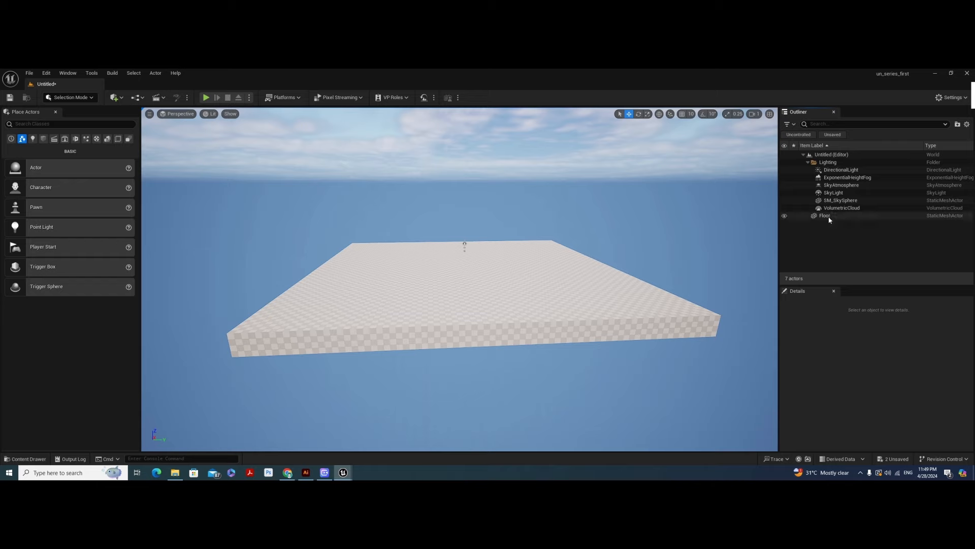
- Hide and show the Floor actor to check what it contributes to the level, leaving it visible
left_click(826, 216)
left_click(784, 216)
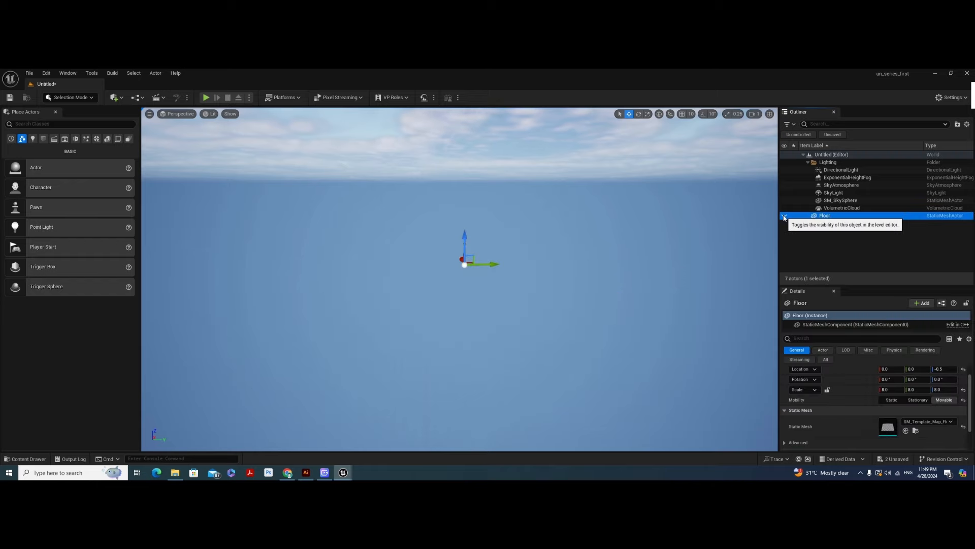
left_click(785, 216)
left_click(784, 216)
left_click(784, 217)
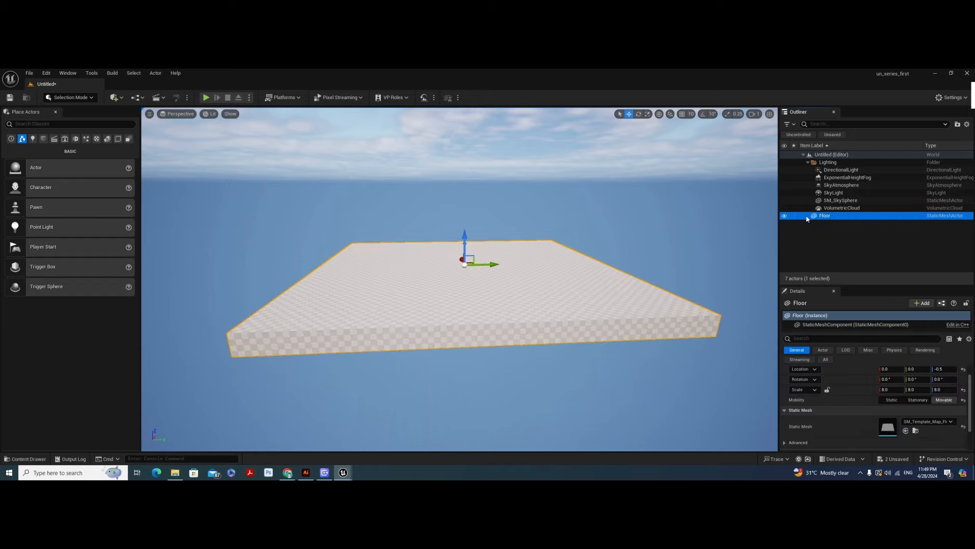
- Toggle the VolumetricCloud actor's visibility several times to compare the sky with and without clouds, leaving it visible
left_click(827, 209)
left_click(784, 209)
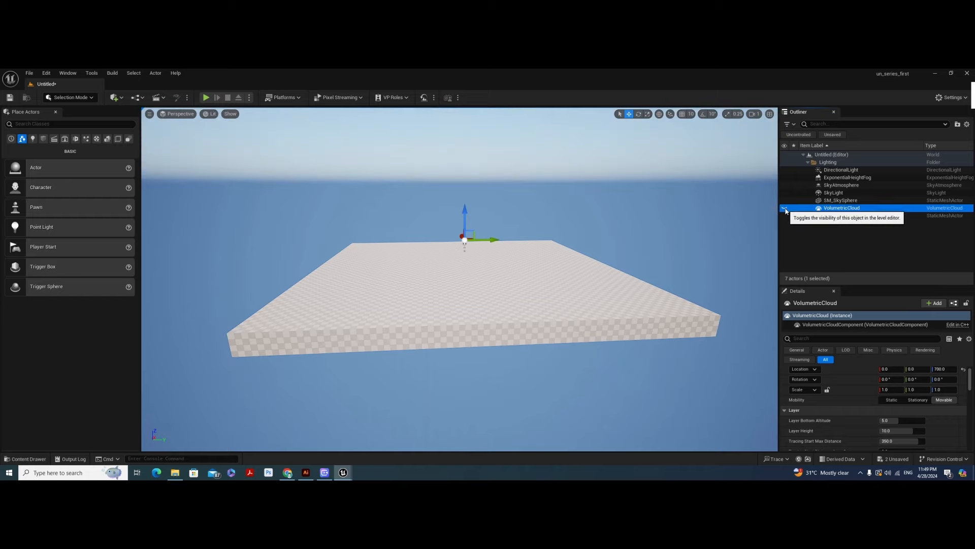
left_click(784, 209)
left_click(785, 209)
left_click(784, 208)
left_click(784, 209)
left_click(785, 209)
- Toggle the SM_SkySphere actor's visibility repeatedly to check its effect on the sky, leaving it visible
left_click(831, 201)
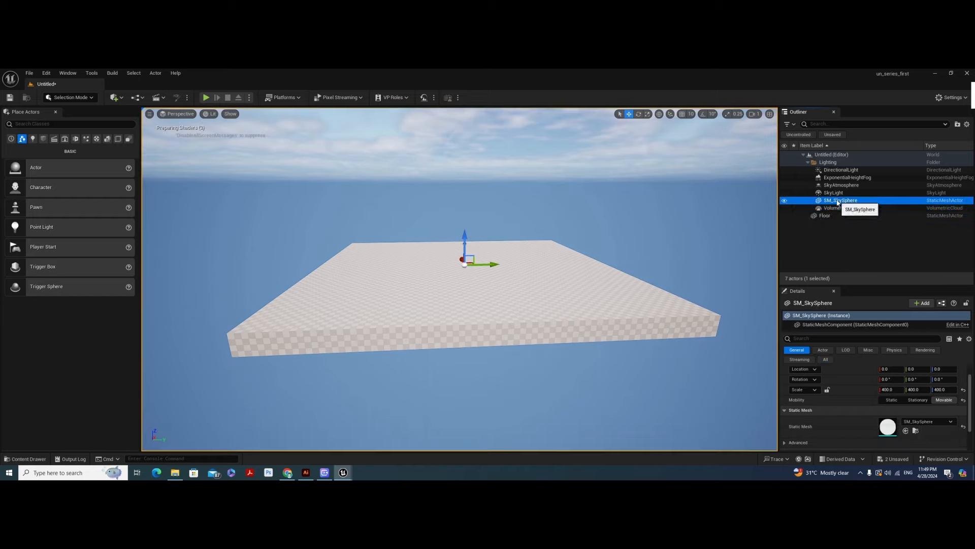
left_click(785, 201)
left_click(784, 201)
left_click(784, 201)
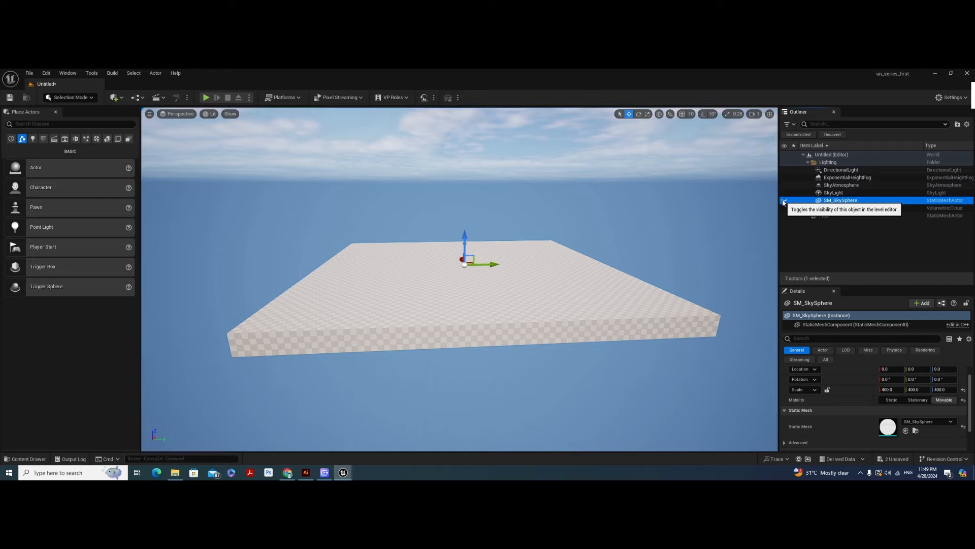
left_click(784, 201)
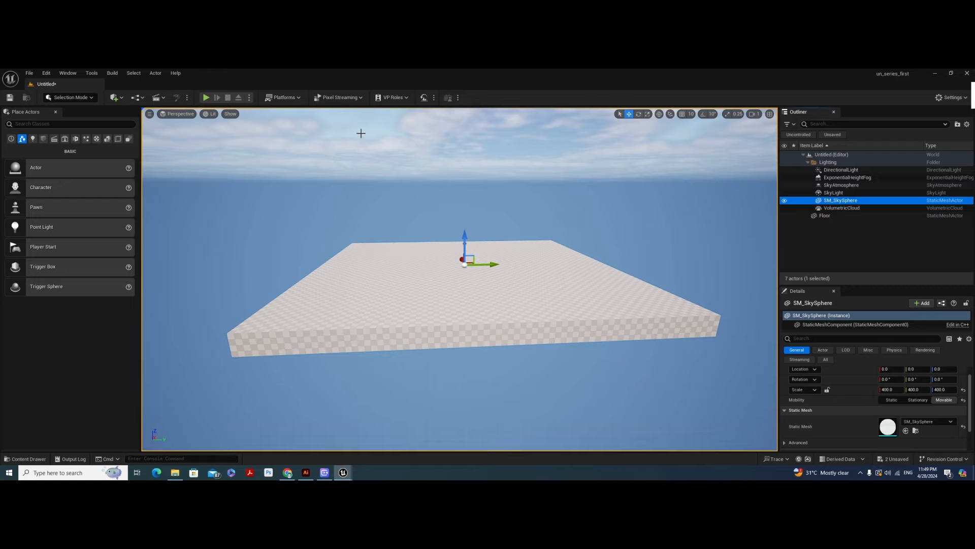
left_click(784, 201)
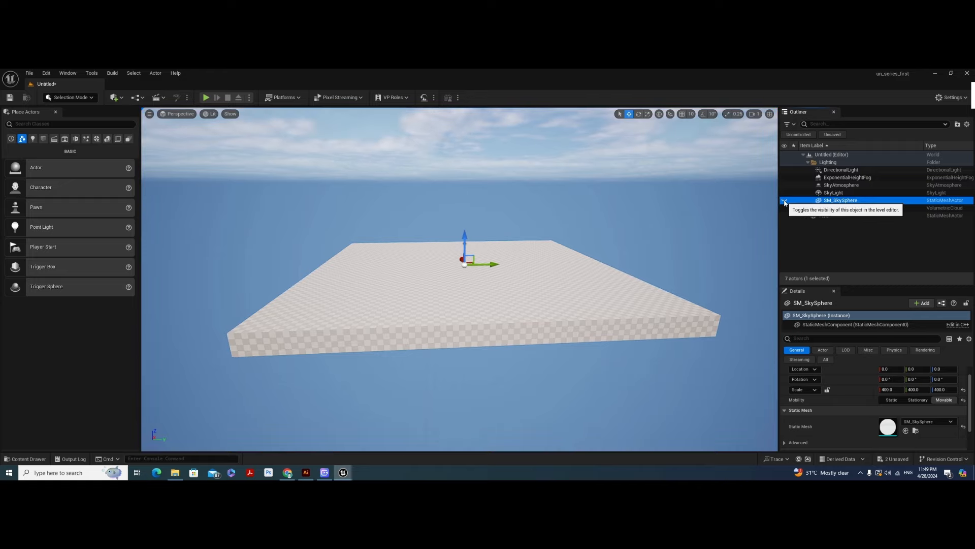
left_click(784, 201)
left_click(784, 201)
left_click(784, 201)
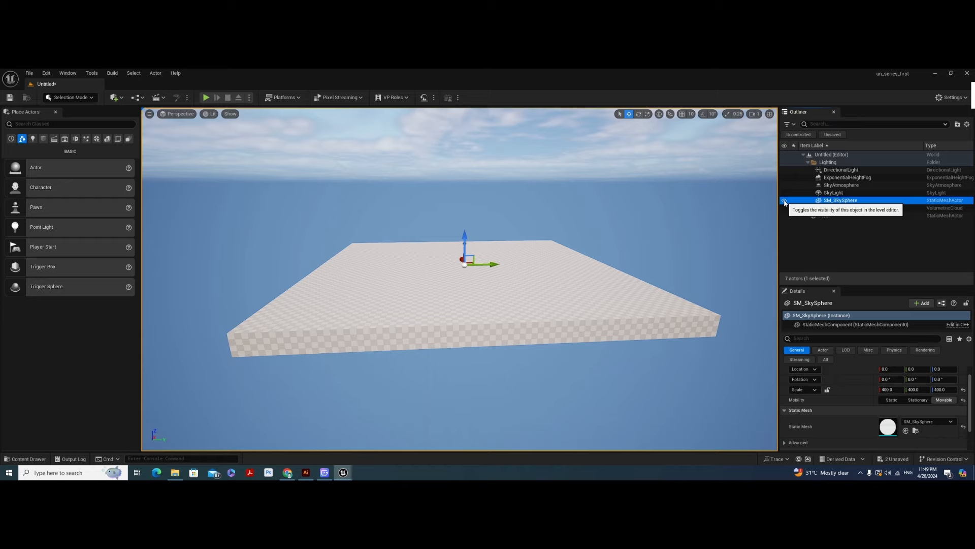
- Toggle the SkyLight actor's visibility while viewing the floor up close to compare the lighting, leaving it visible
left_click(784, 194)
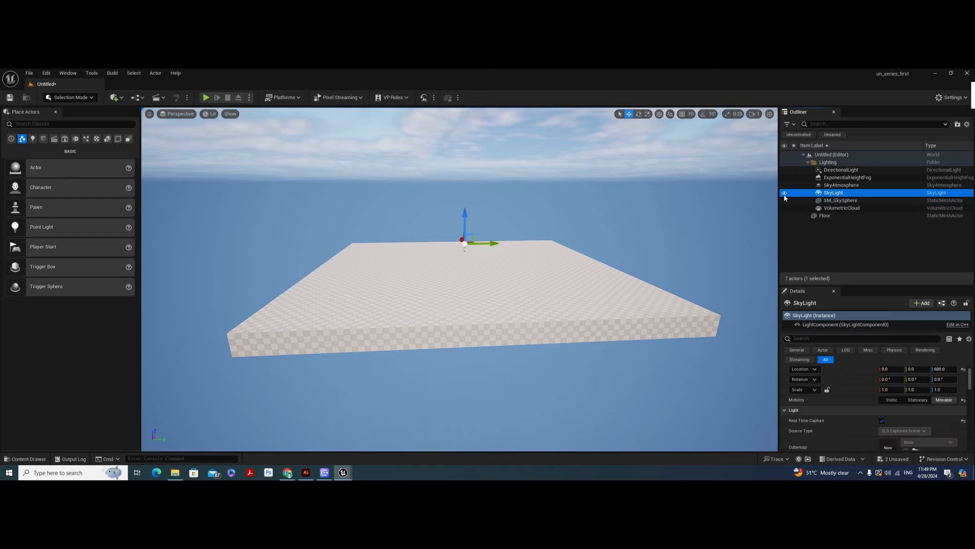
left_click(784, 193)
scroll(503, 257, "up", 4)
scroll(480, 254, "up", 4)
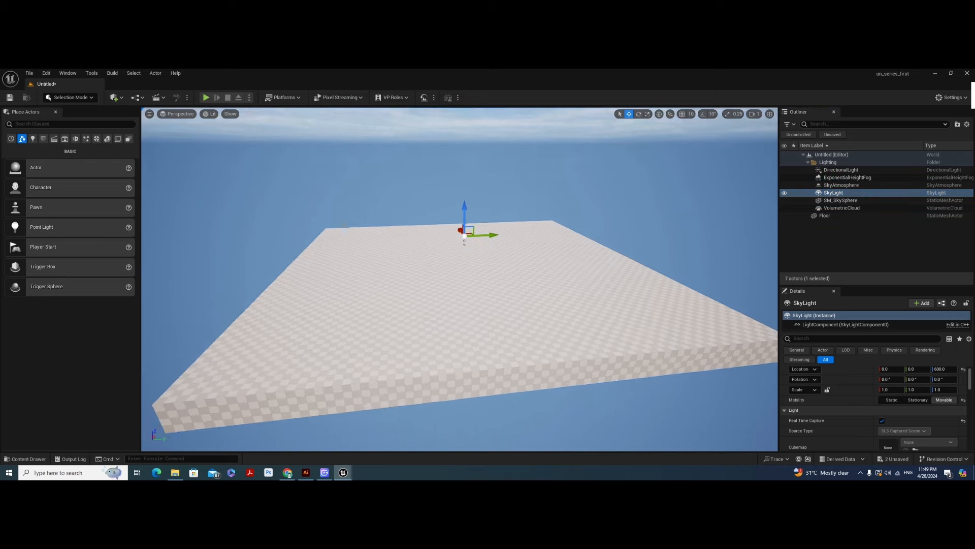
left_click(784, 193)
left_click(785, 194)
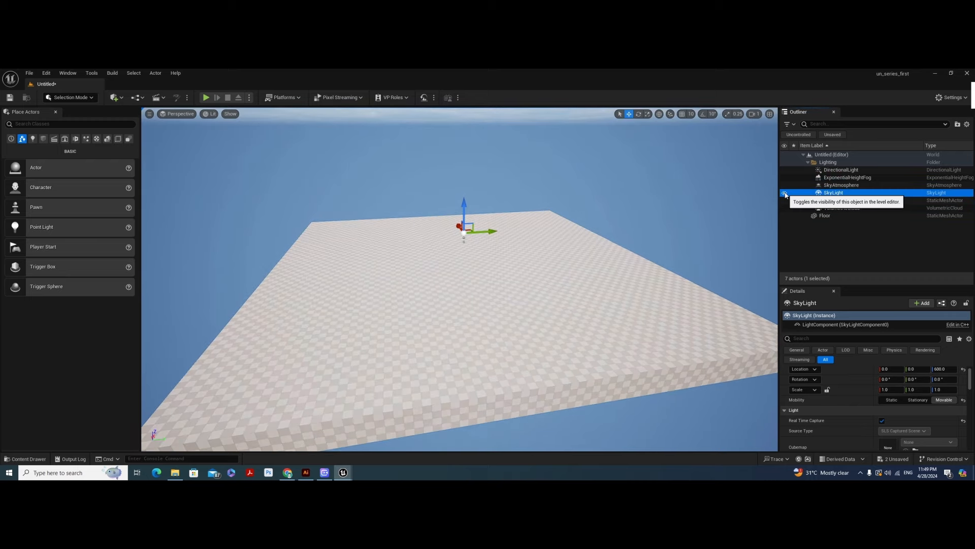
left_click(785, 194)
left_click(785, 193)
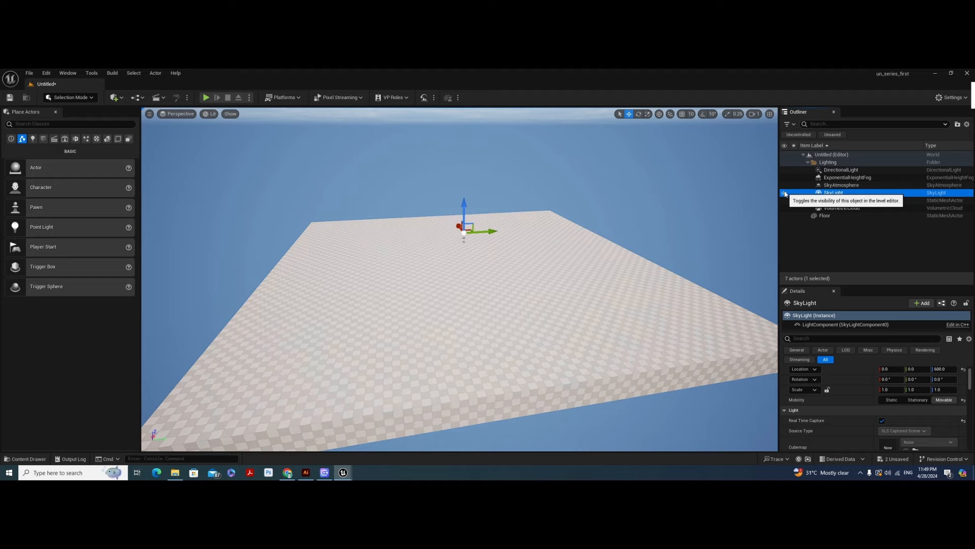
left_click(784, 193)
left_click(784, 193)
scroll(579, 264, "down", 4)
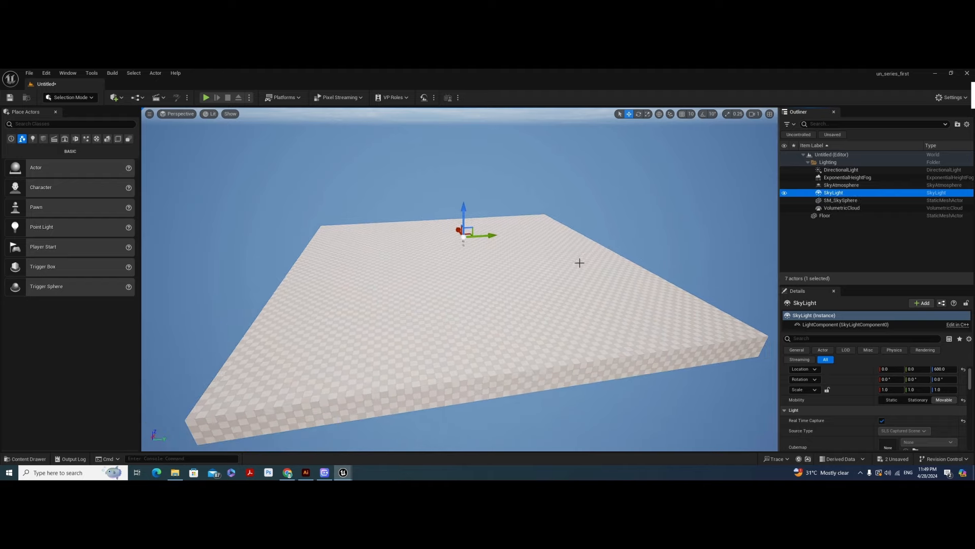
- Hide and show the SkyAtmosphere actor with the horizon in view to compare the sky, leaving it visible
left_click_drag(579, 264, 563, 241, "alt")
left_click(840, 185)
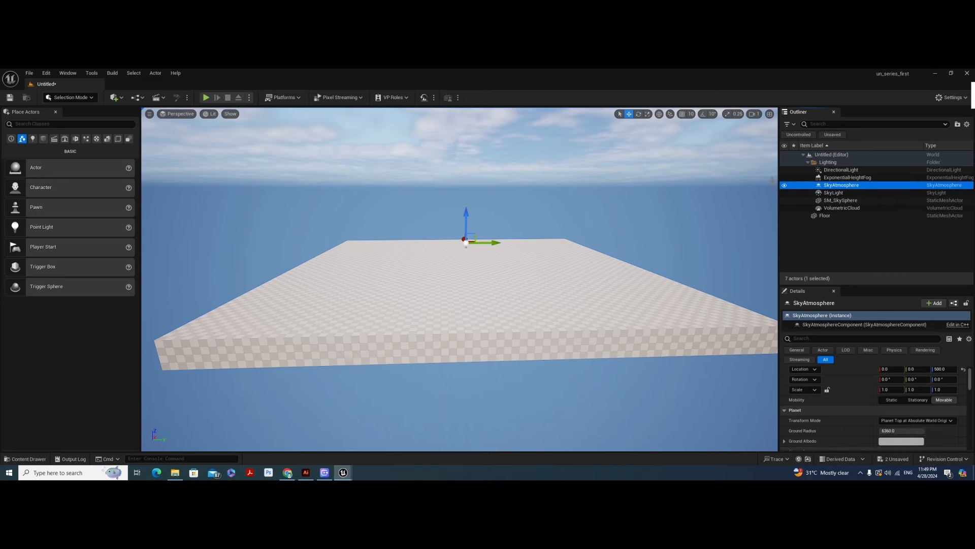
left_click(785, 186)
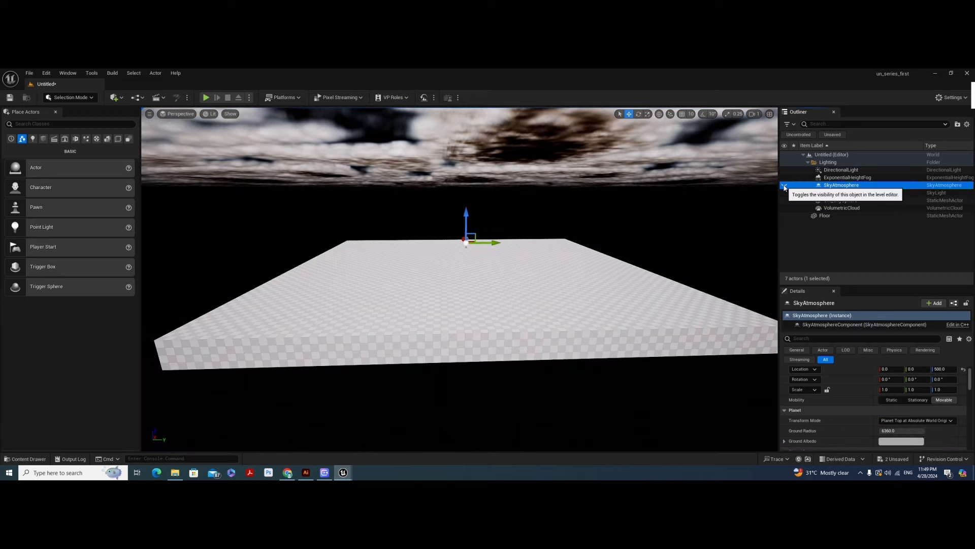
left_click(785, 186)
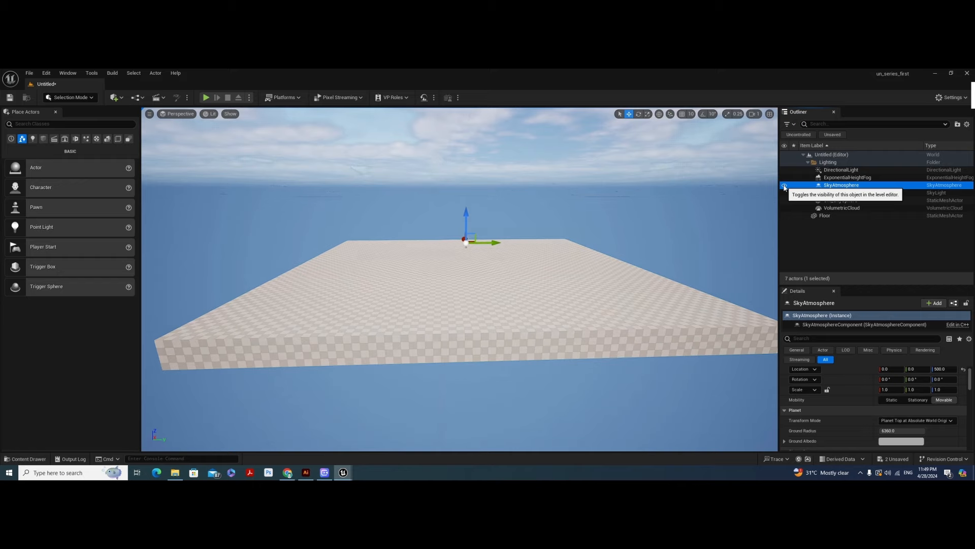
left_click(785, 186)
left_click(784, 186)
- Hide and show the ExponentialHeightFog actor to compare the horizon with and without fog, leaving it visible
left_click(784, 178)
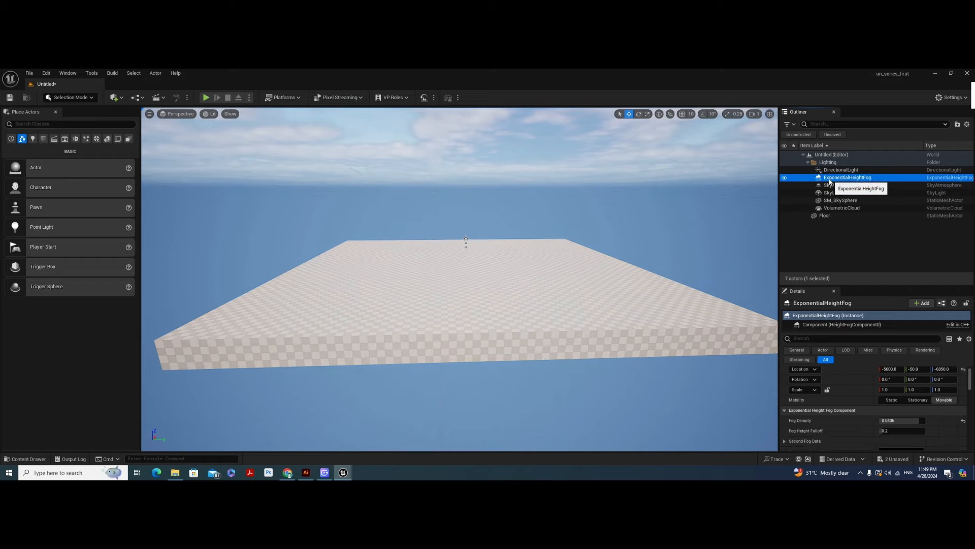
left_click(784, 177)
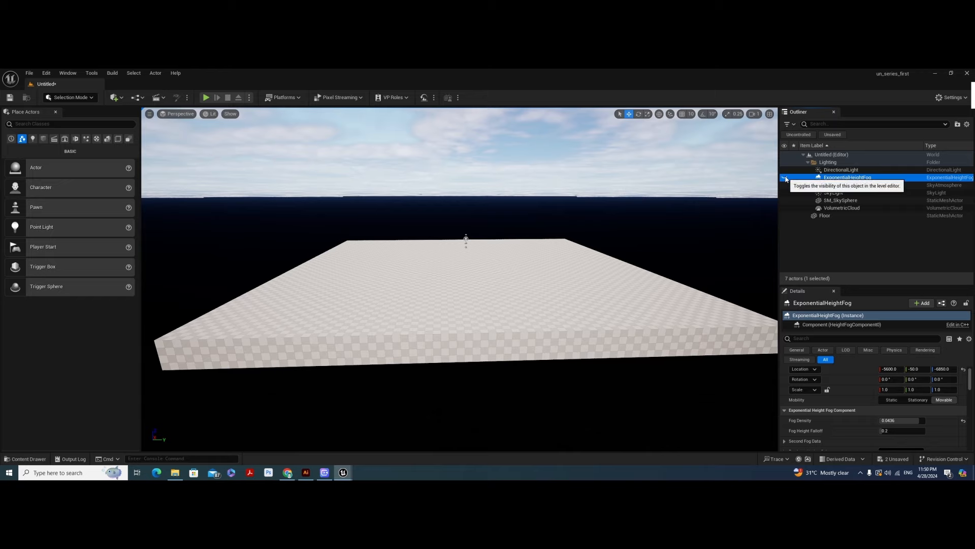
left_click(785, 178)
- Hide and show the DirectionalLight actor to compare the scene with and without sunlight, leaving it visible
left_click(786, 171)
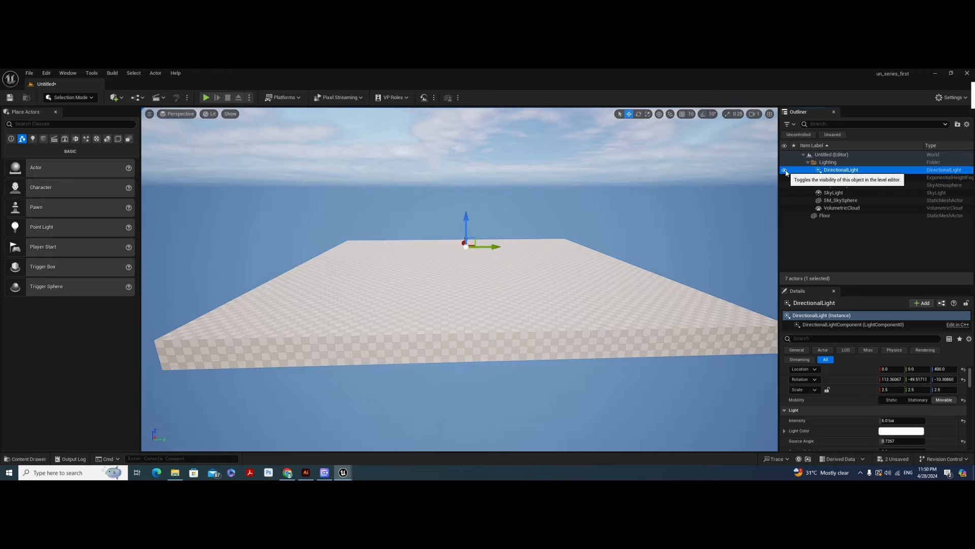
left_click(785, 172)
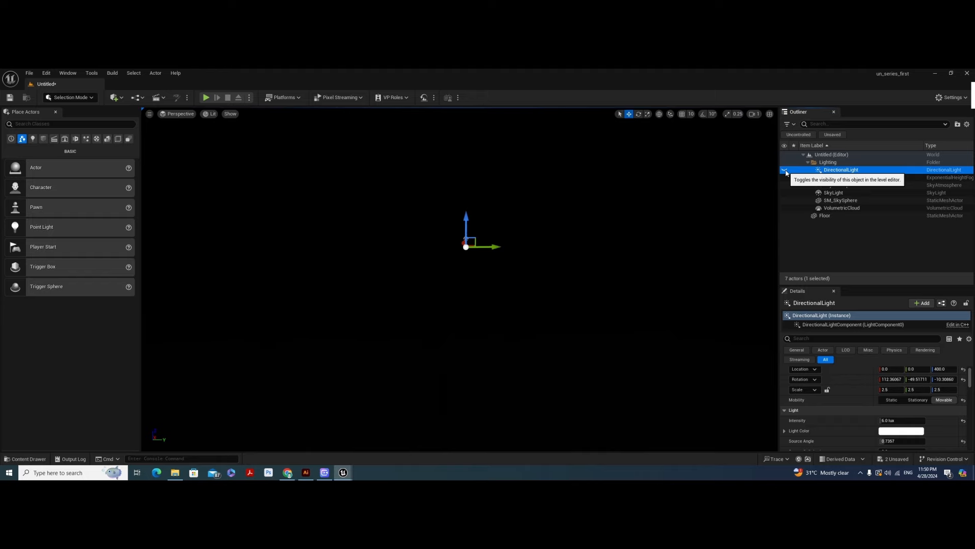
left_click(786, 173)
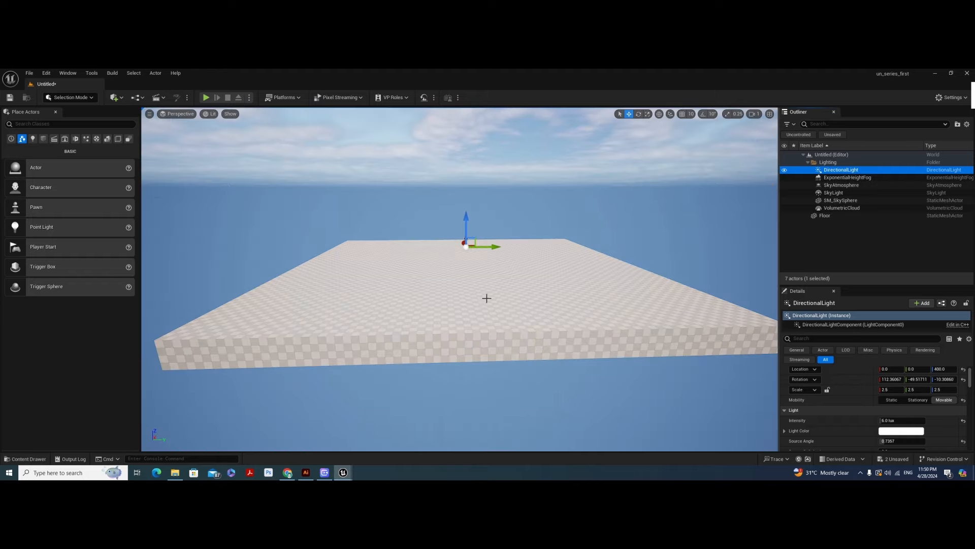
- Add a Cube shape to the level above the floor
scroll(486, 299, "up", 3)
mouse_move(478, 292)
left_mouse_down("alt")
mouse_move(498, 323)
mouse_move(498, 293)
left_mouse_up("alt")
scroll(478, 282, "up", 2)
scroll(478, 280, "up", 3)
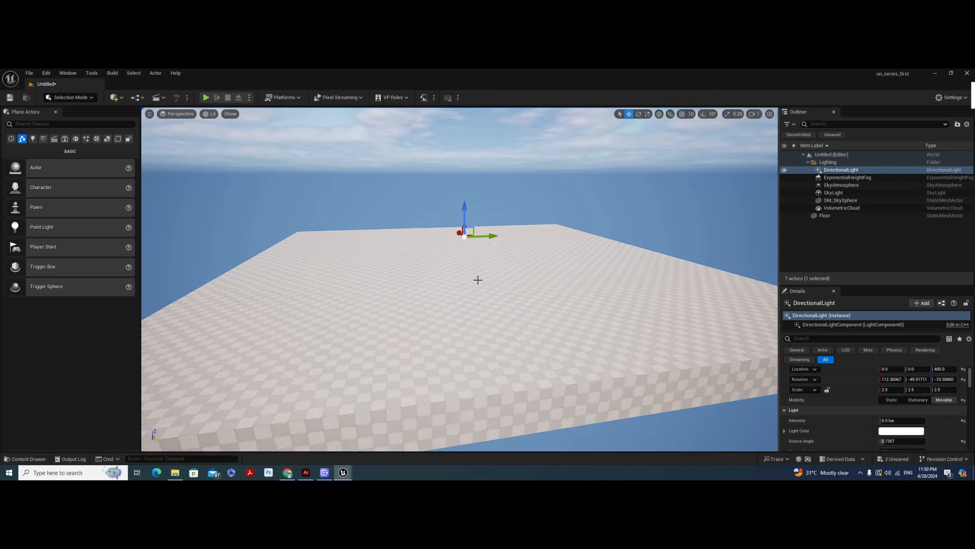
middle_click_drag(479, 273, 480, 255)
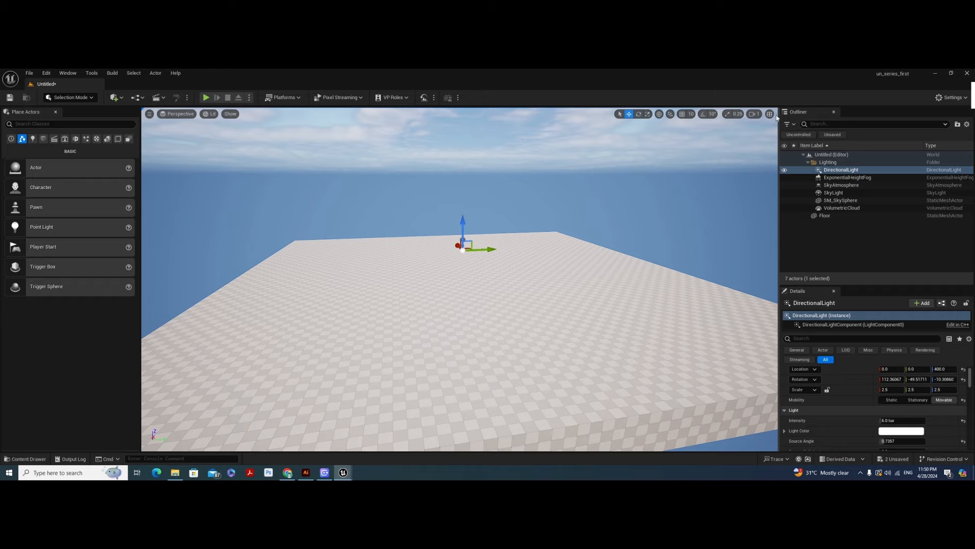
mouse_move(971, 97)
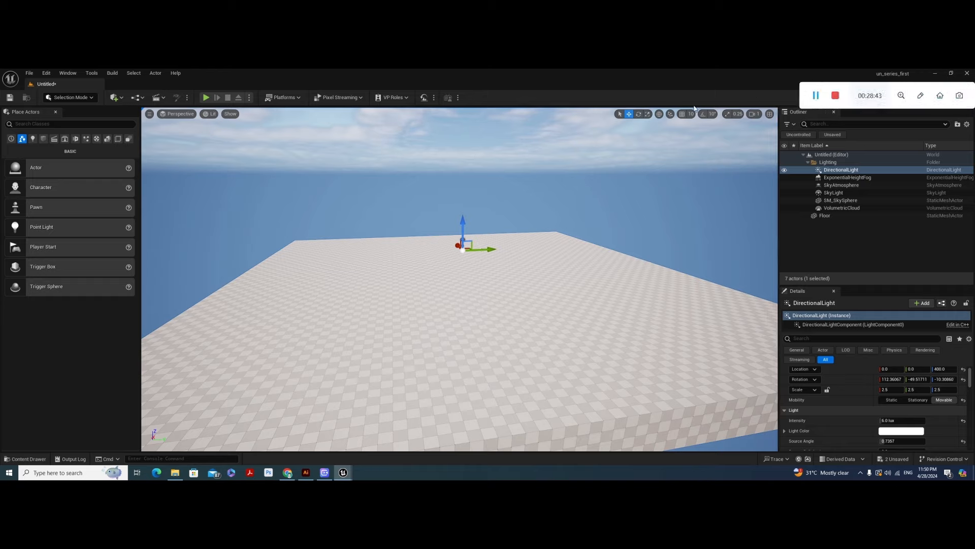
left_click(118, 101)
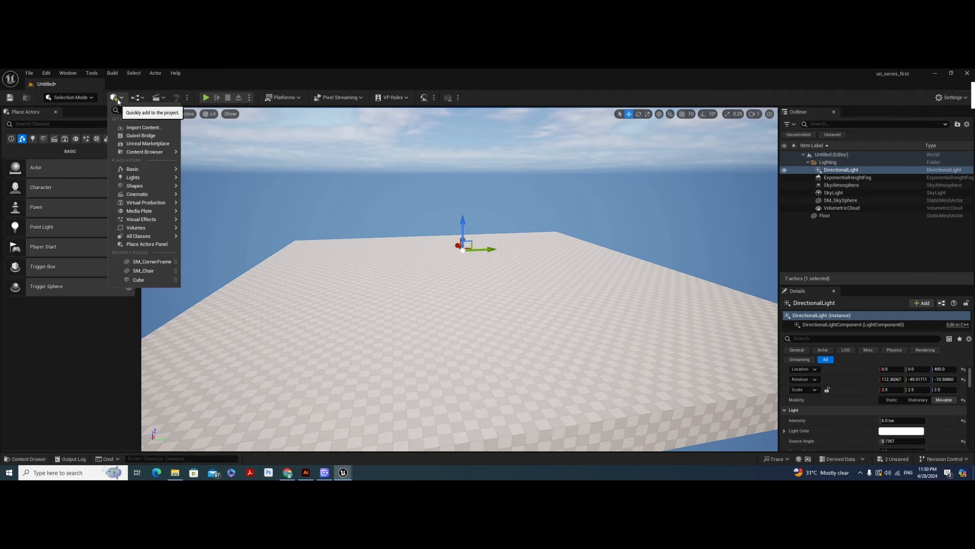
mouse_move(163, 186)
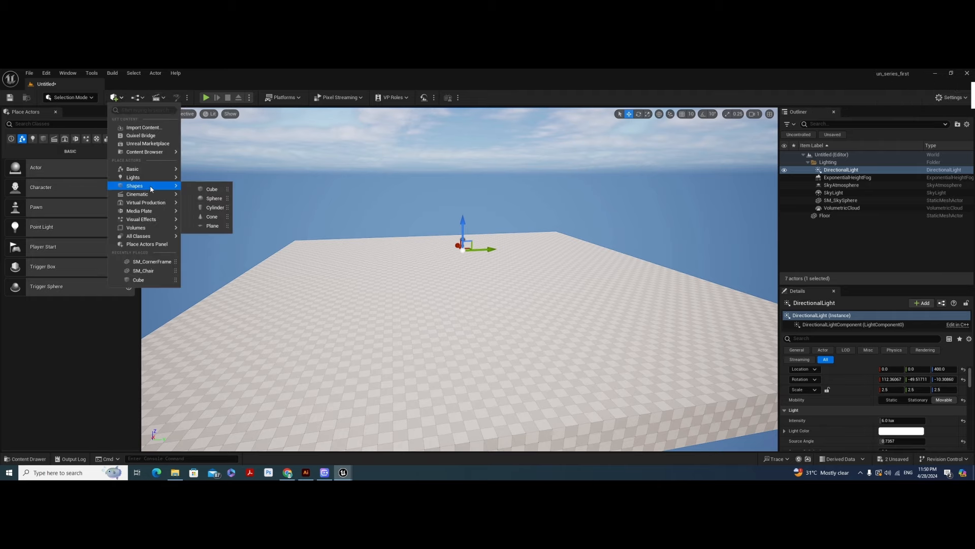
left_click(198, 189)
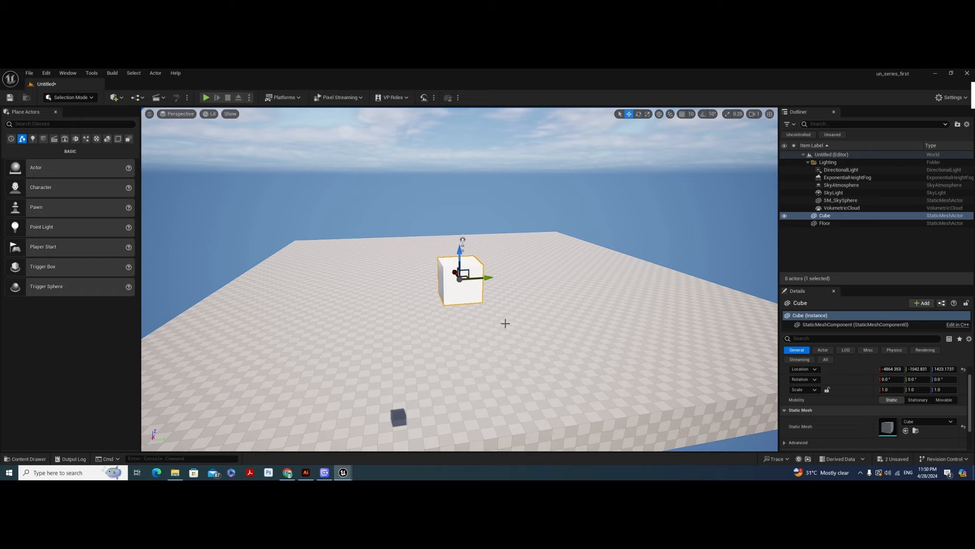
- Move the cube to about X -3287, lower it to about Z 38 at the floor, and focus on it
left_click_drag(455, 310, 580, 307, "alt")
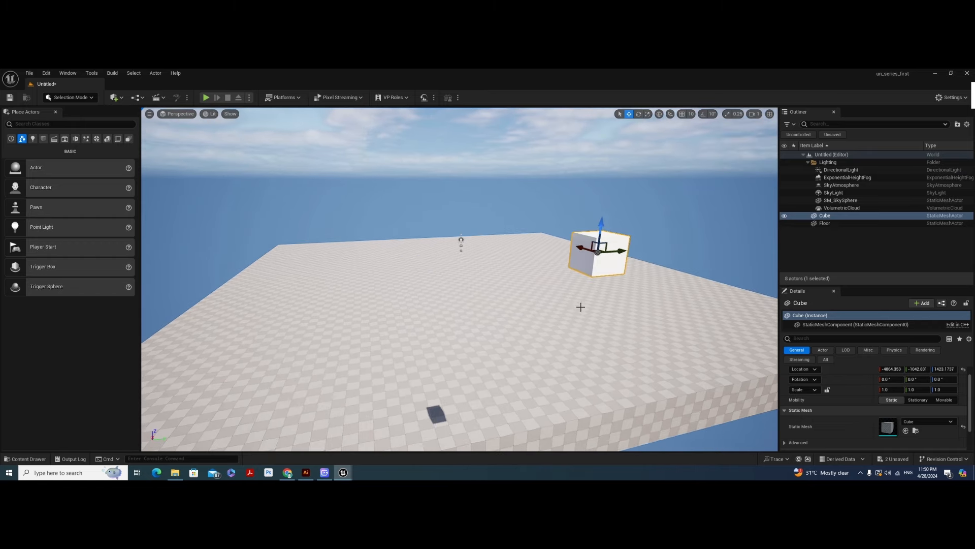
left_click_drag(585, 248, 454, 356)
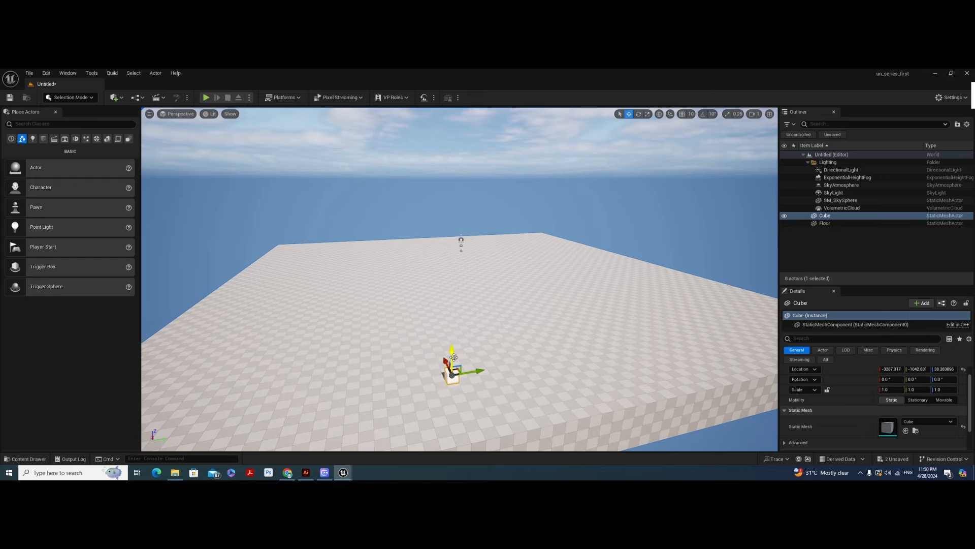
key("f")
scroll(472, 345, "down", 2)
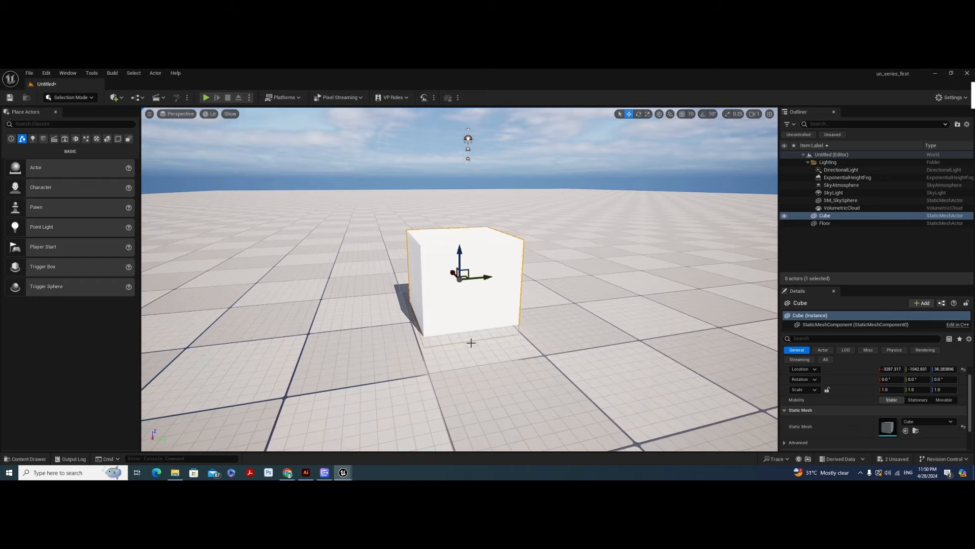
- Raise the cube to about Z 167, and snap it down so that it rests on the floor
left_click_drag(460, 252, 471, 136)
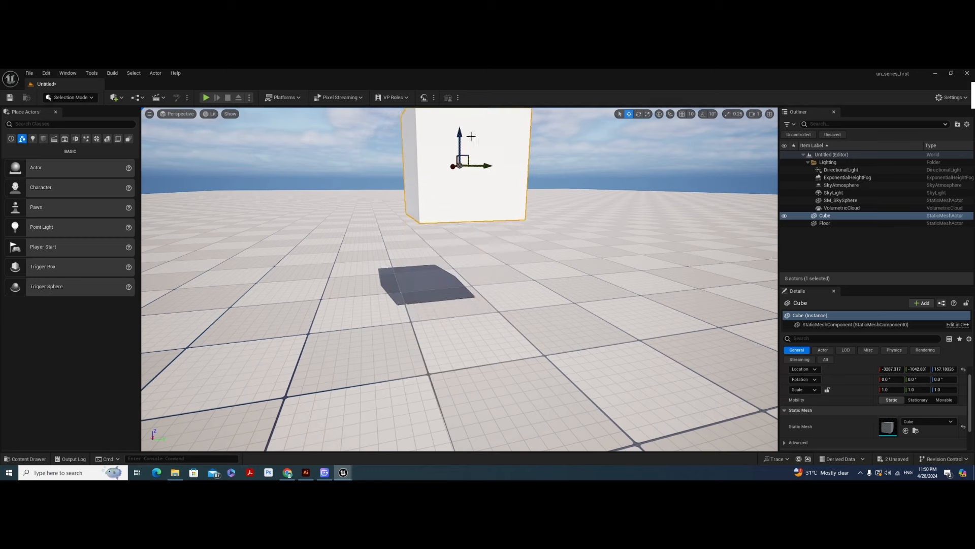
key("End")
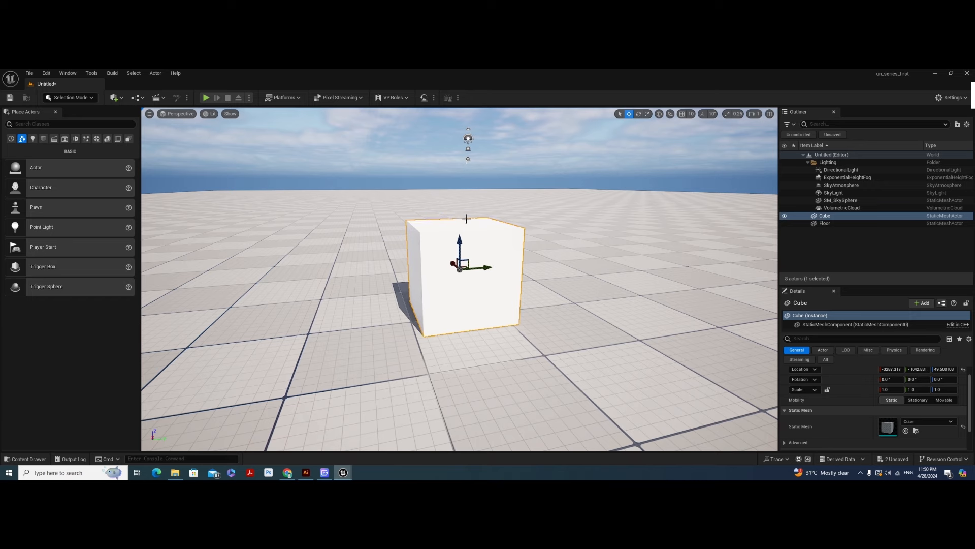
scroll(470, 293, "down", 3)
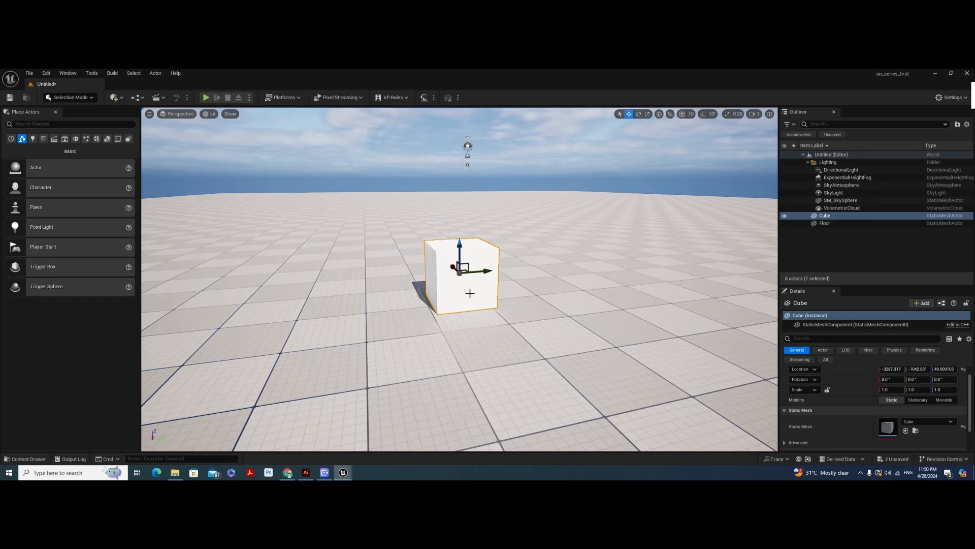
scroll(521, 300, "up", 3)
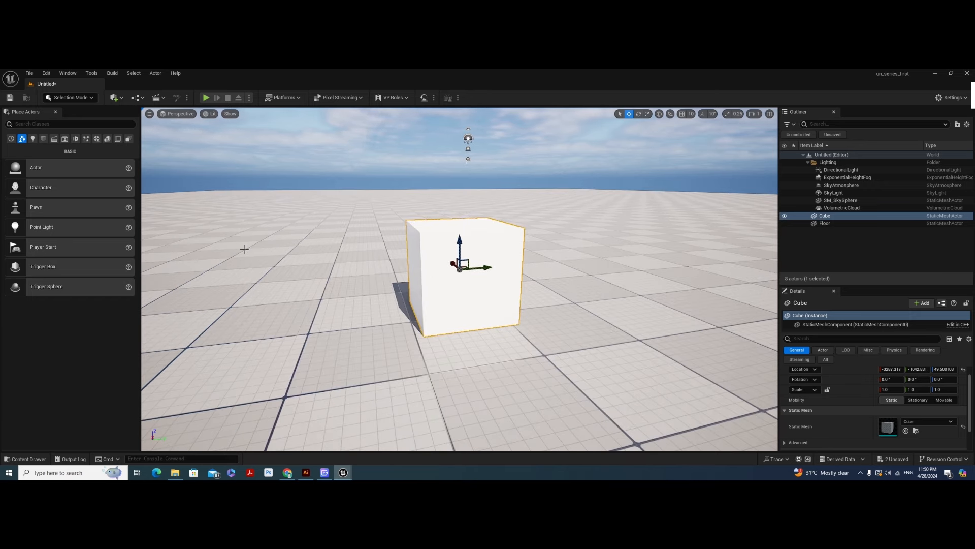
- Filter the project content to materials only and apply M_Metal_Gold to the cube
left_click(26, 460)
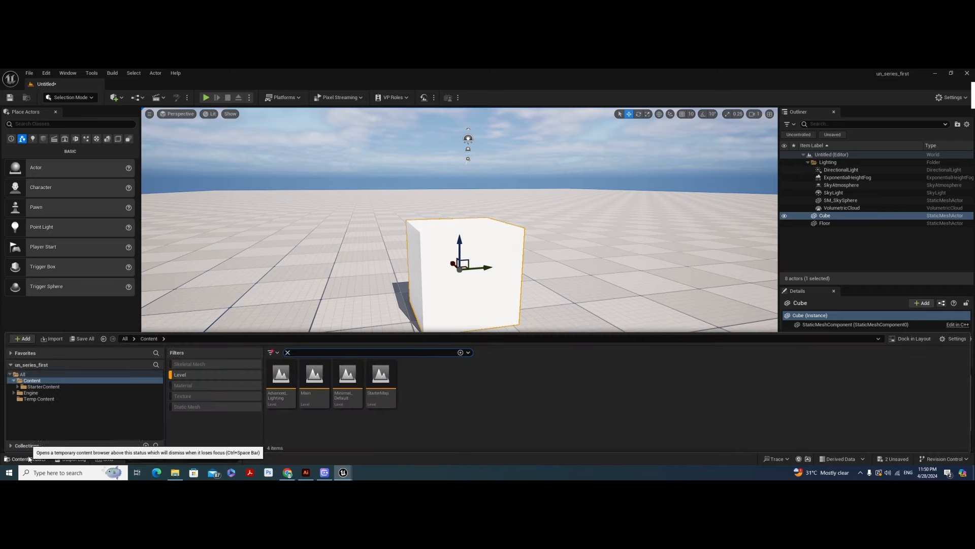
left_click(177, 385)
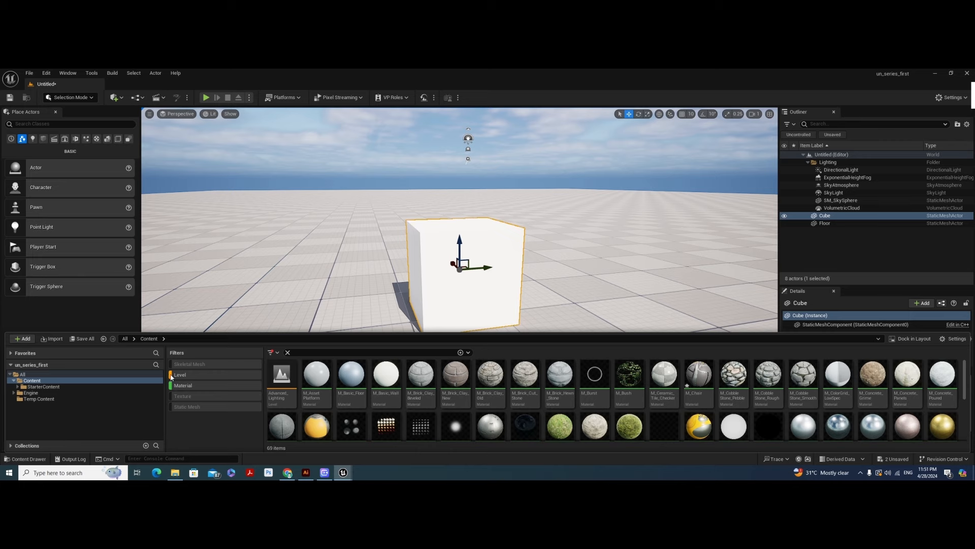
left_click(181, 376)
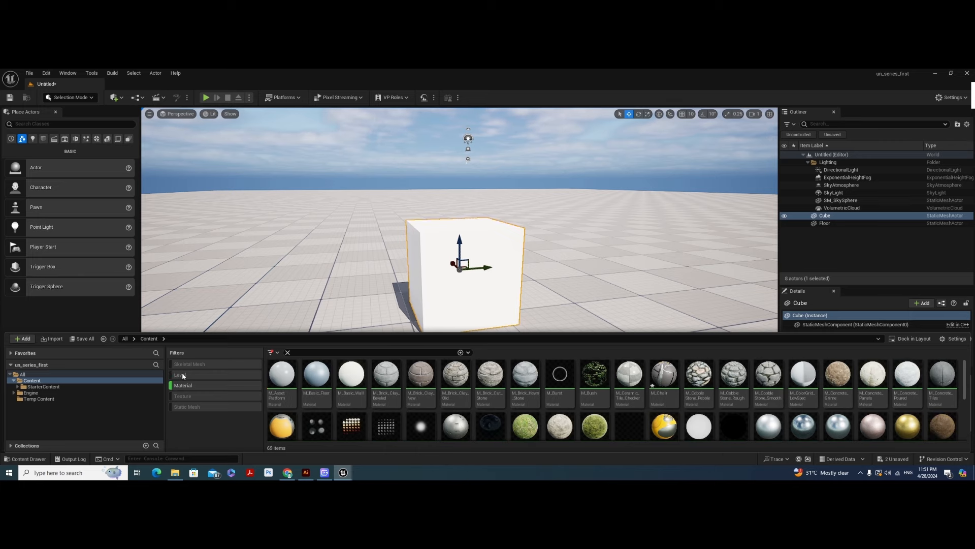
scroll(768, 387, "down", 1)
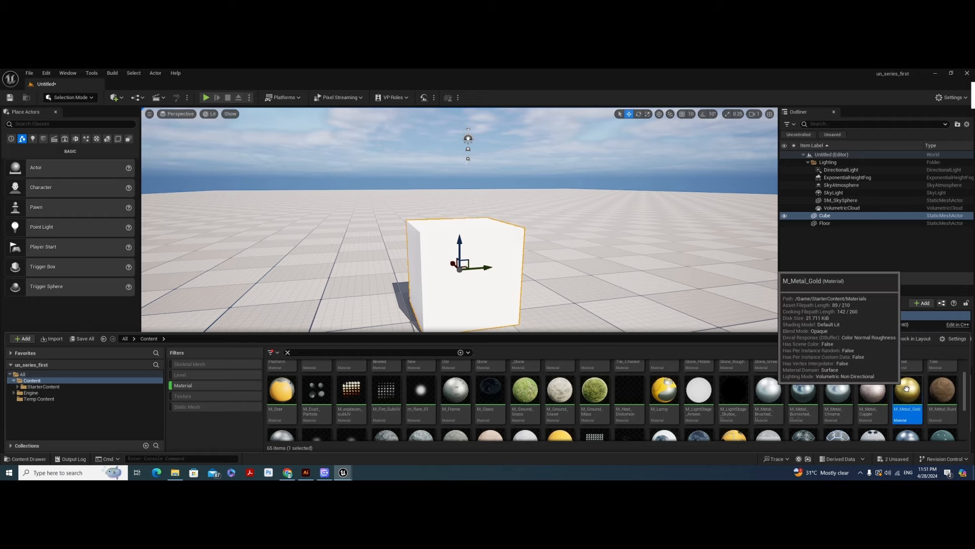
left_click_drag(906, 389, 485, 245)
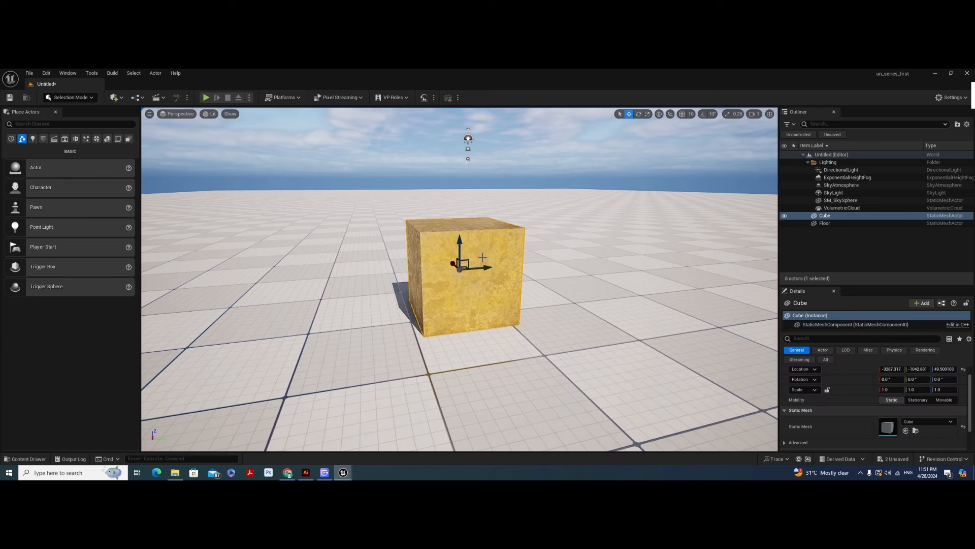
scroll(483, 261, "down", 2)
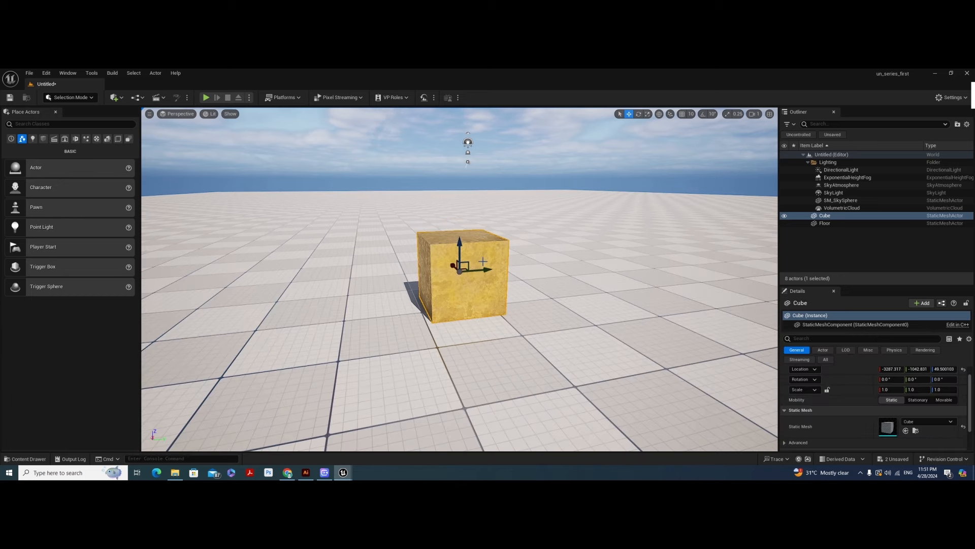
- Select the Floor actor and apply the M_Metal_Steel material to it
left_click(553, 304)
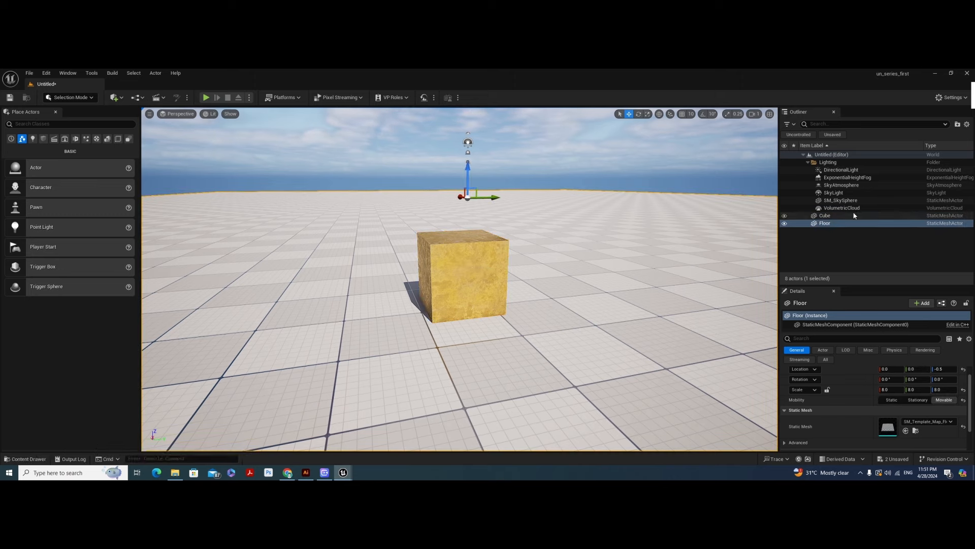
left_click(832, 215)
left_click(833, 223)
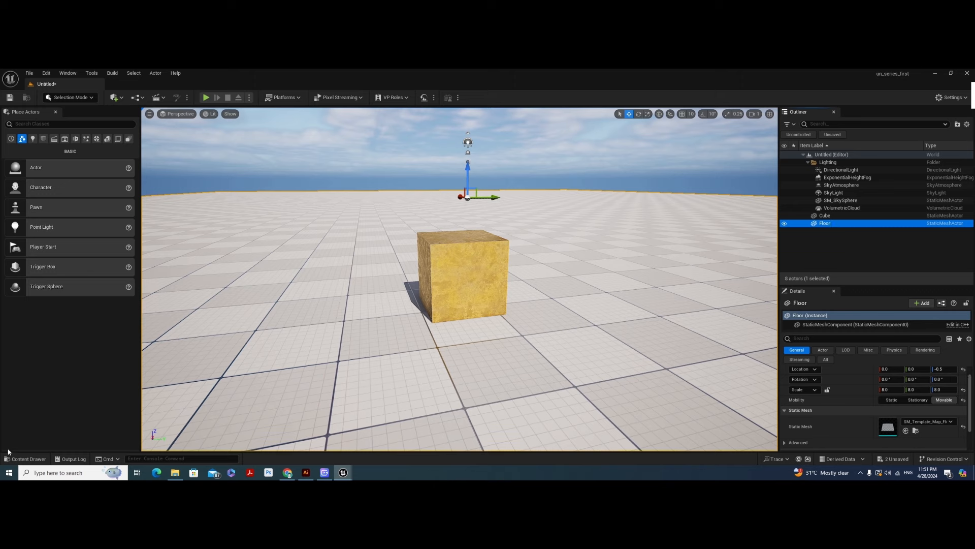
left_click(29, 459)
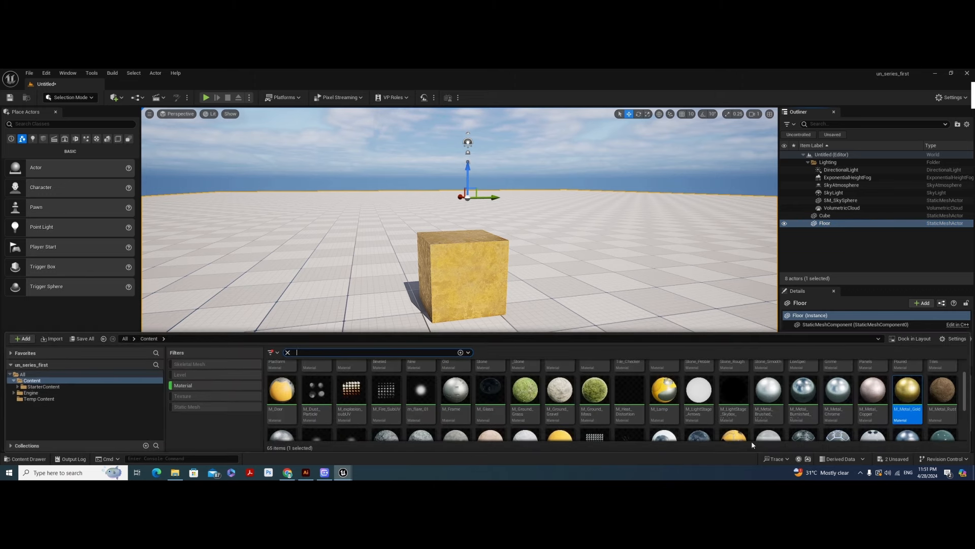
scroll(896, 433, "down", 1)
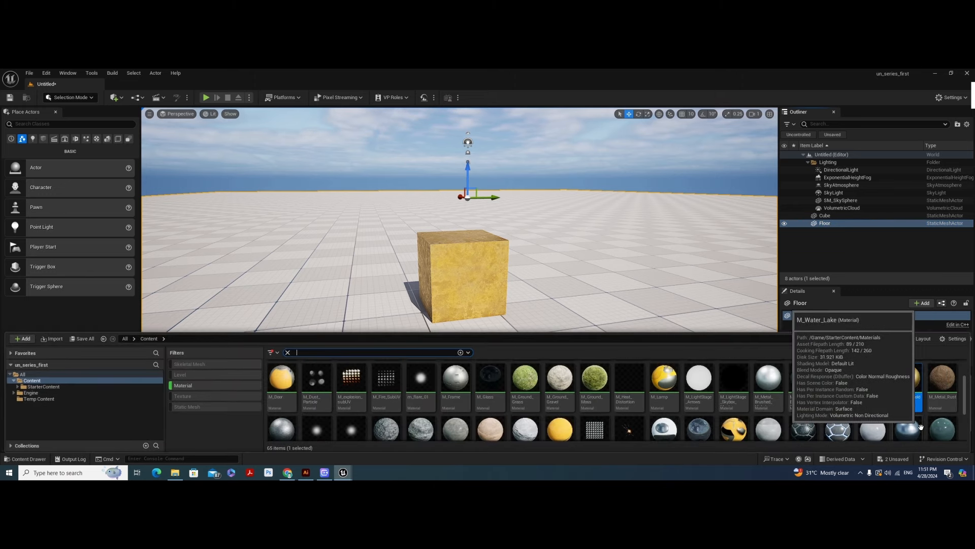
scroll(615, 420, "down", 1)
scroll(615, 420, "down", 1)
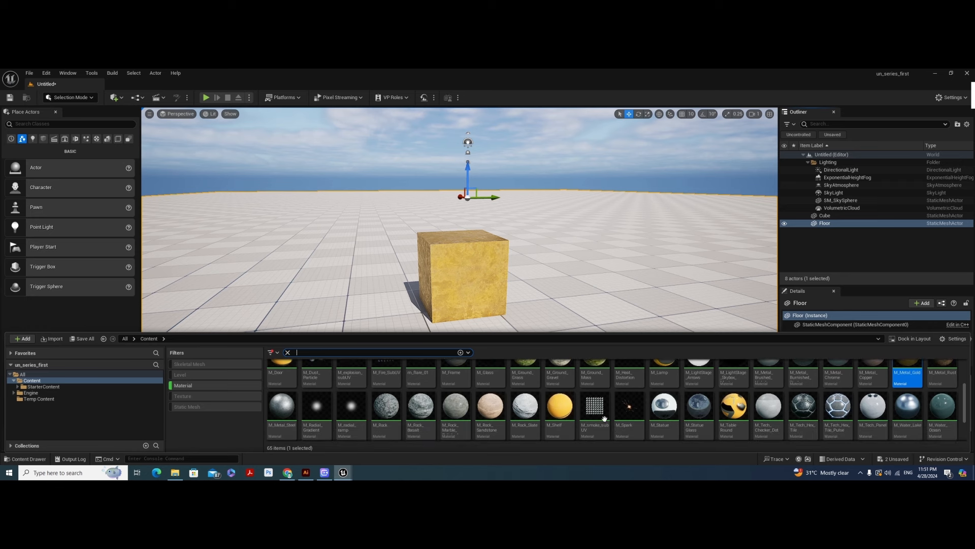
left_click_drag(282, 406, 576, 270)
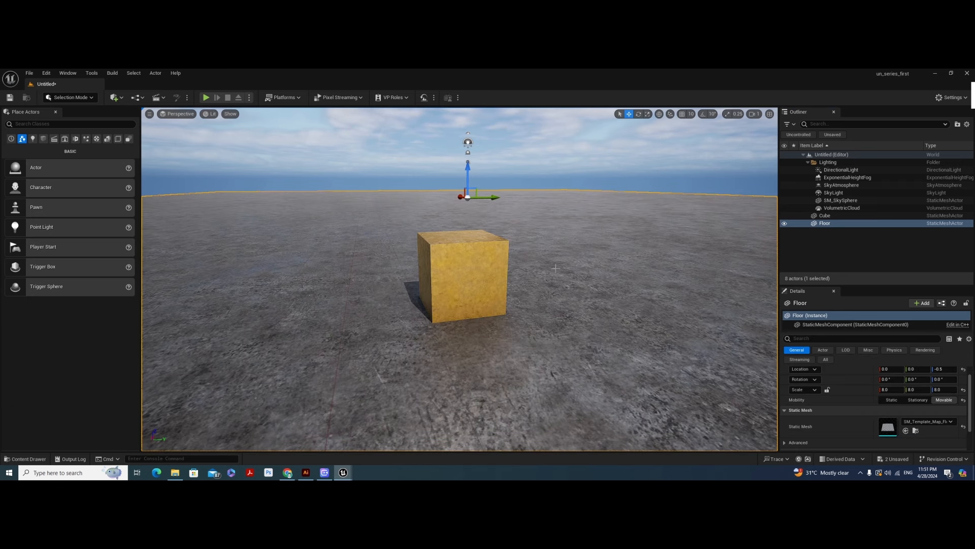
- Apply the M_Water_Lake material to the floor and check the cube's reflection in it
left_click_drag(576, 269, 578, 269, "alt")
left_click_drag(517, 329, 348, 337, "alt")
scroll(516, 328, "up", 5)
scroll(516, 328, "down", 5)
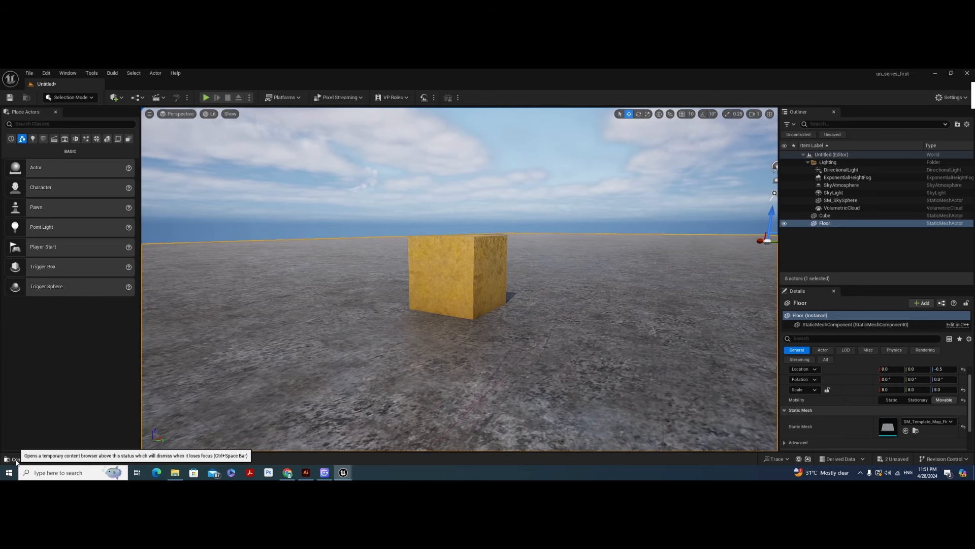
left_click(25, 458)
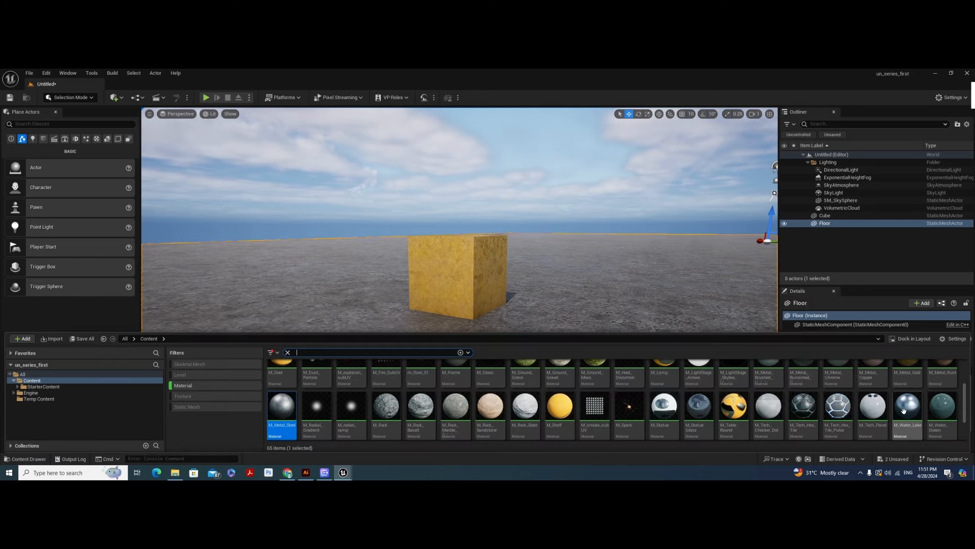
left_click_drag(907, 407, 645, 281)
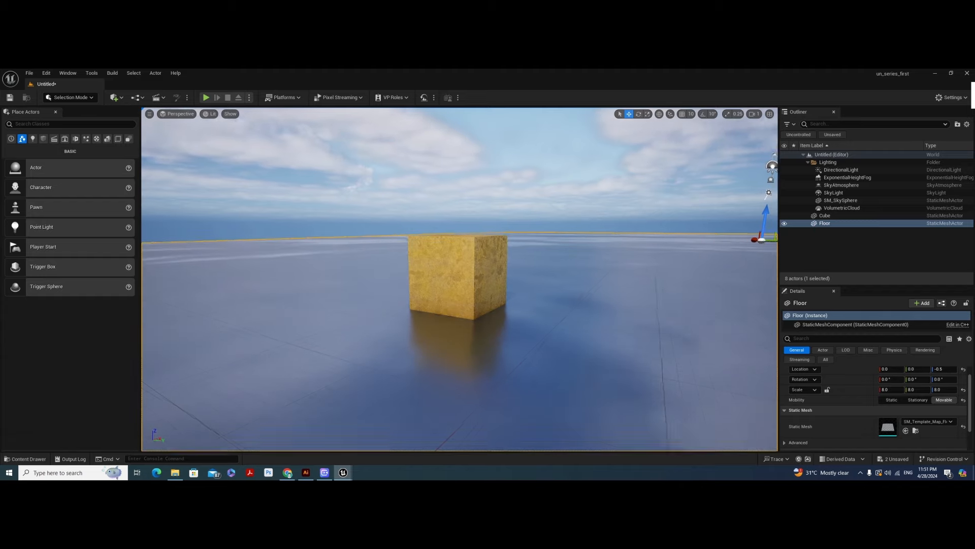
left_click_drag(460, 349, 429, 352, "alt")
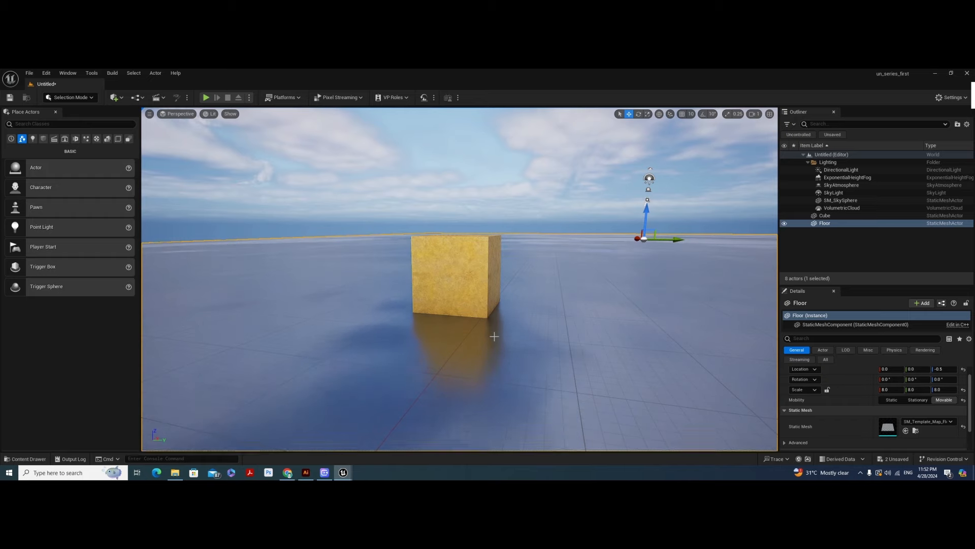
- Rotate the sun light to a low sunset angle and check the light and reflections around the gold cube
key("ctrl+l")
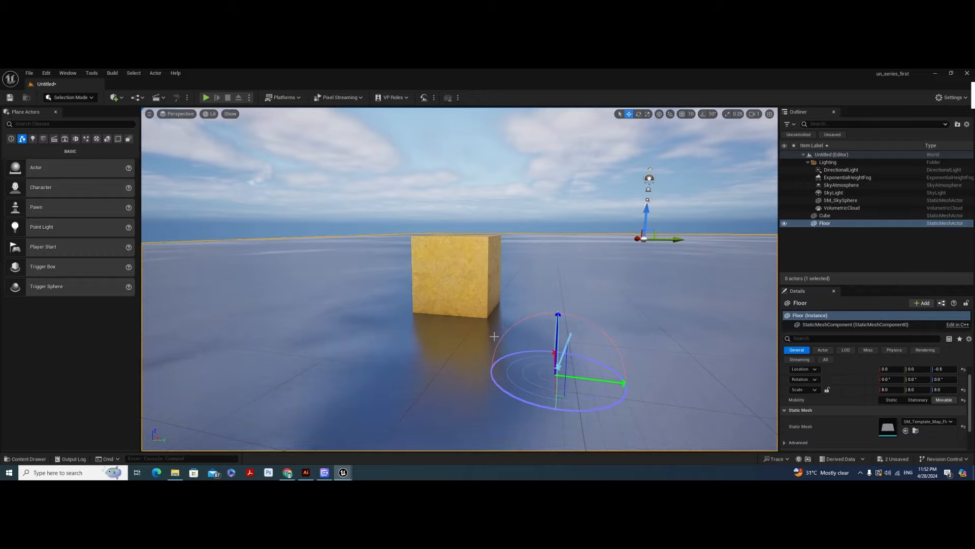
key("ctrl+l")
key("ctrl+l")
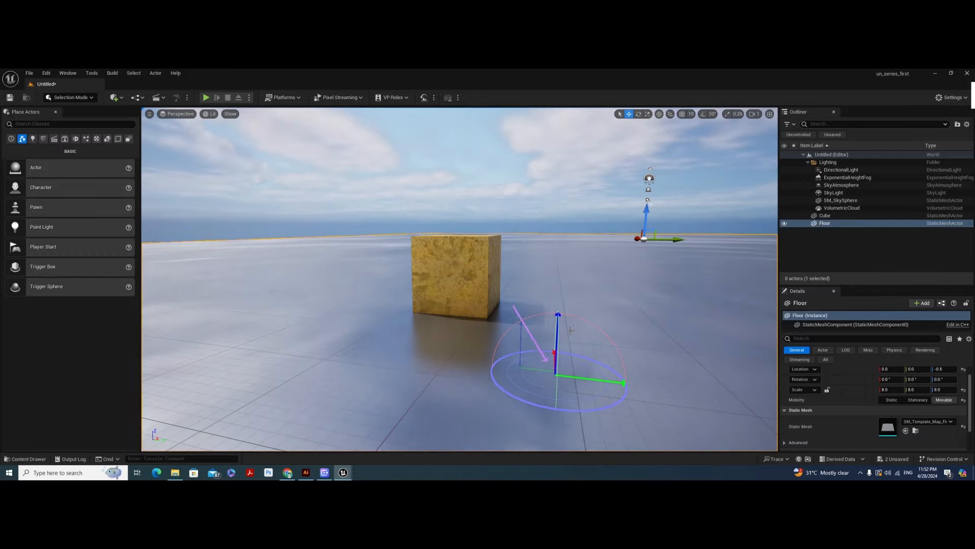
key("ctrl+l")
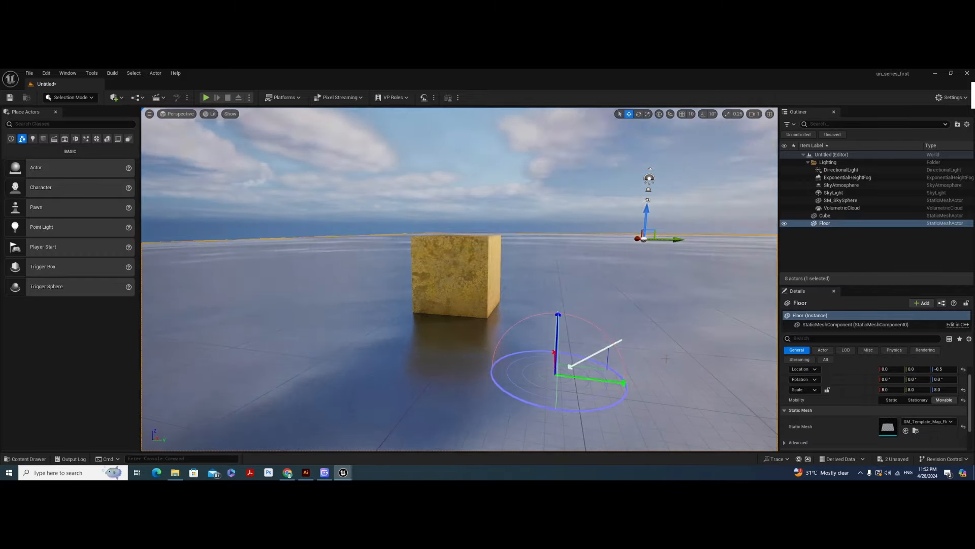
key("ctrl+l")
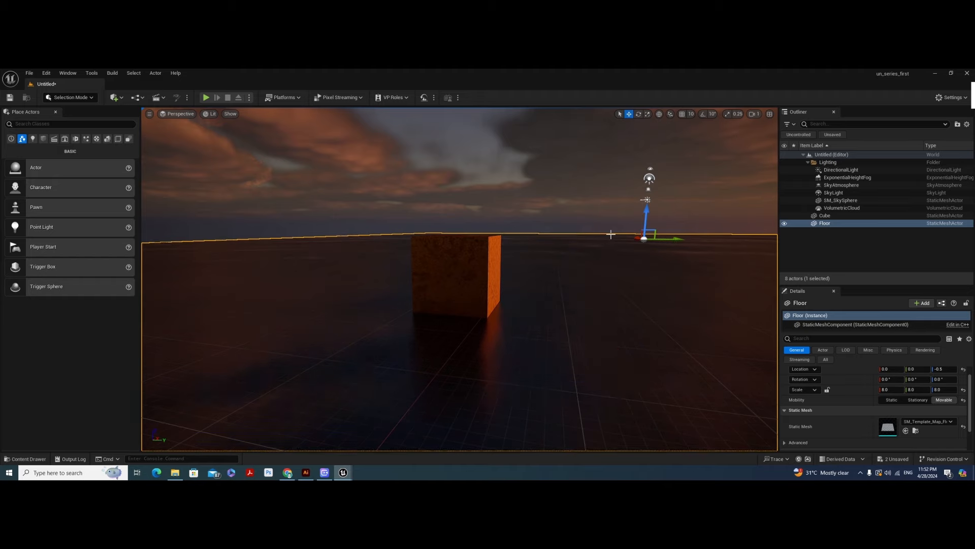
left_click(531, 210)
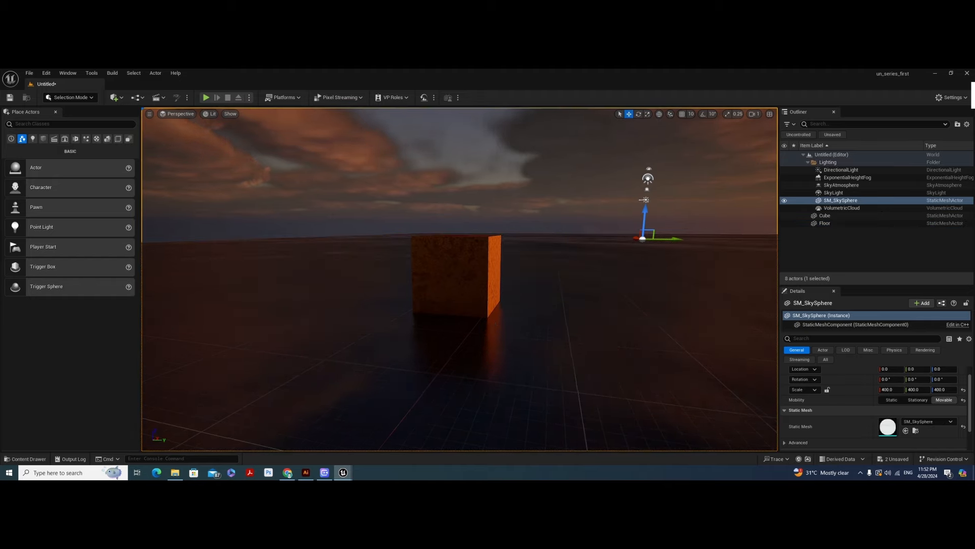
left_click_drag(530, 210, 474, 257, "alt")
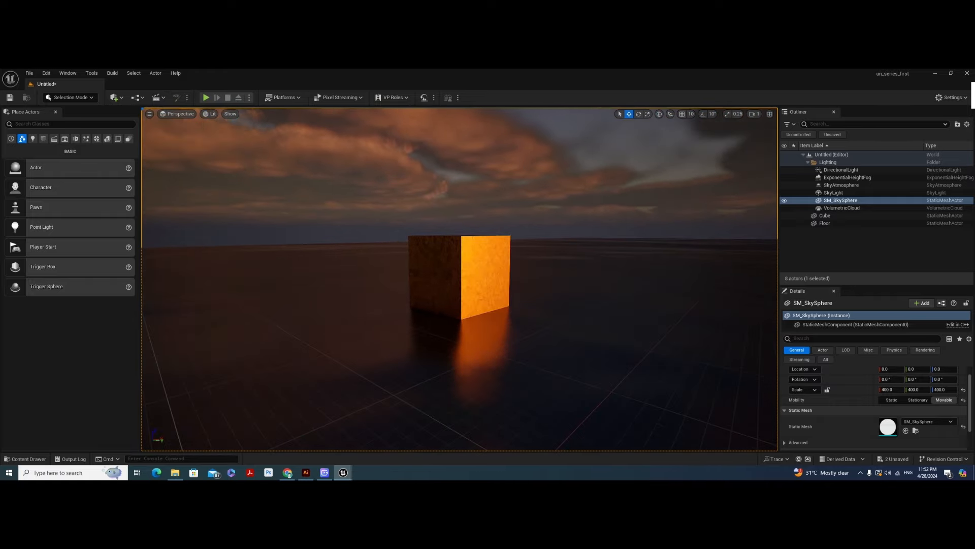
- Duplicate the gold cube and move the copy away along X to about -2957
left_click(475, 257)
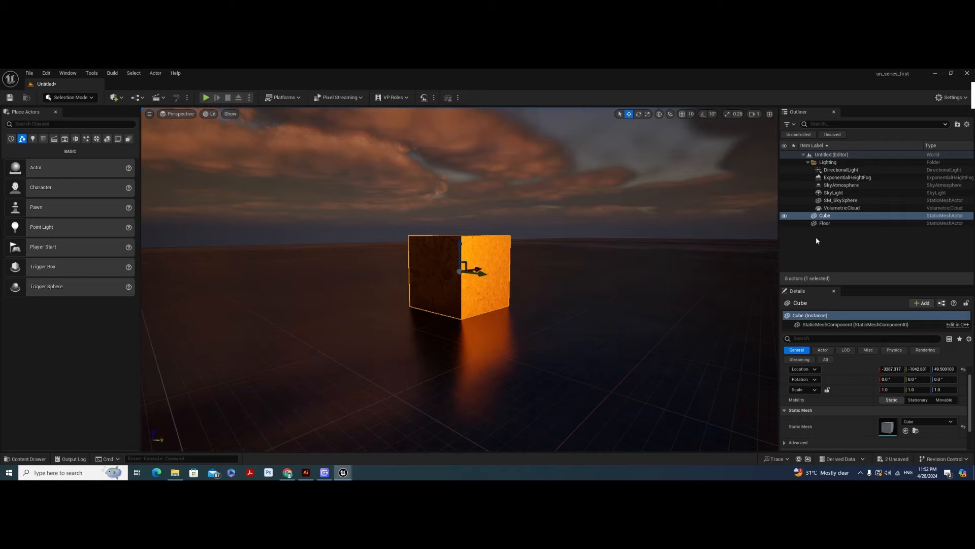
left_click(833, 216)
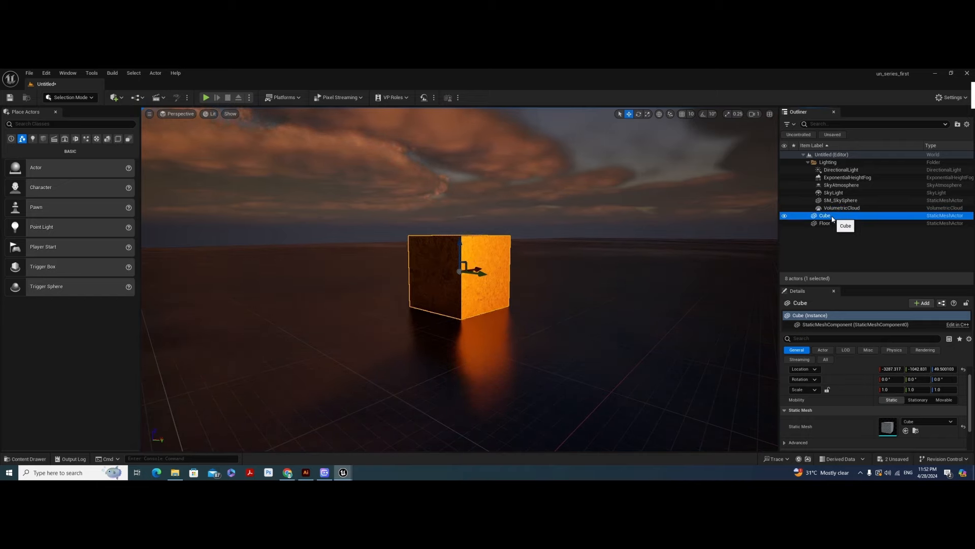
key("ctrl+d")
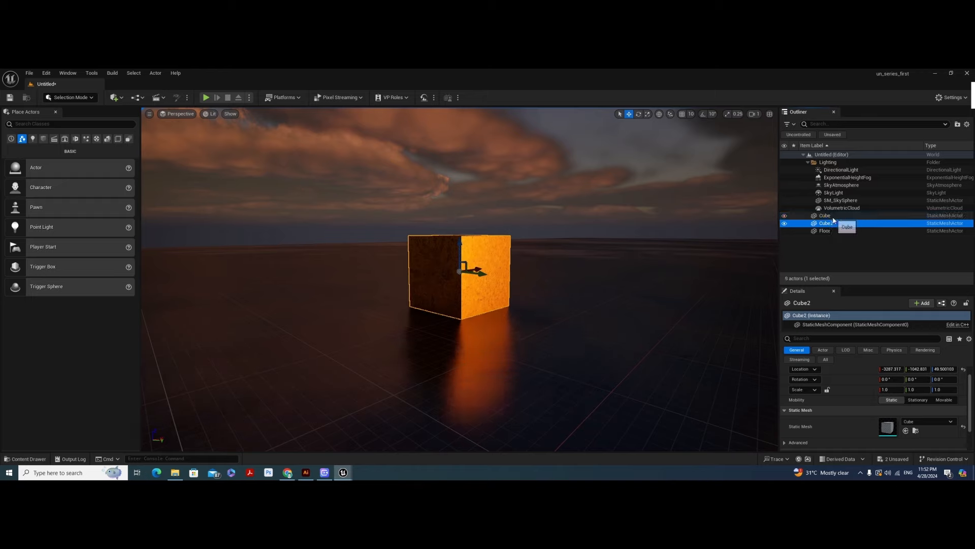
left_click_drag(468, 258, 576, 244)
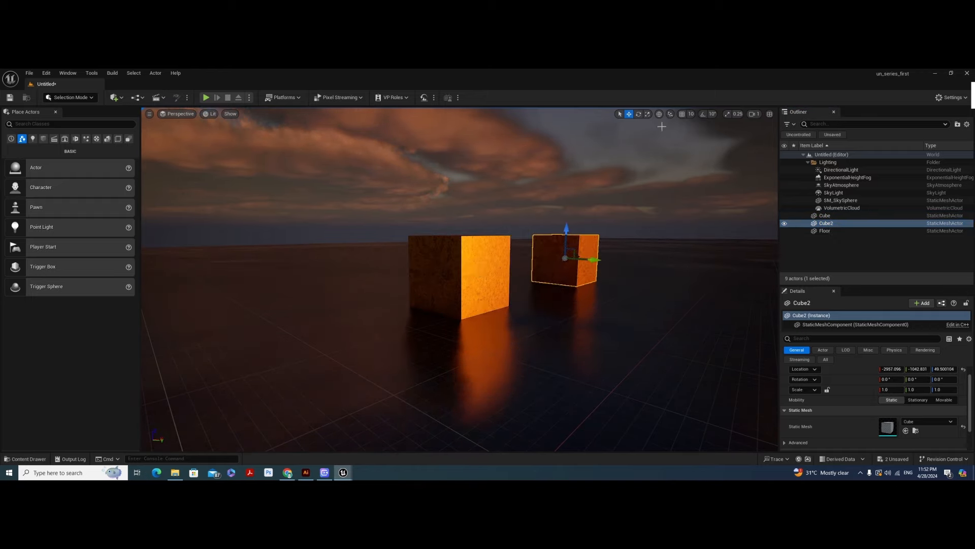
- Try scaling the copied cube into a flat slab of about 0.77 × 1.66 × 0.30, and delete it
key("r")
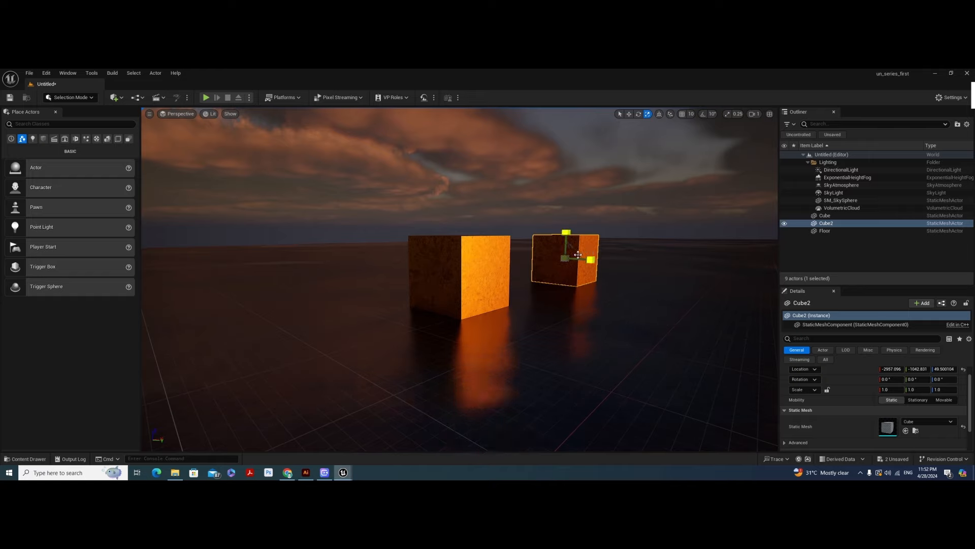
left_click_drag(567, 257, 610, 261)
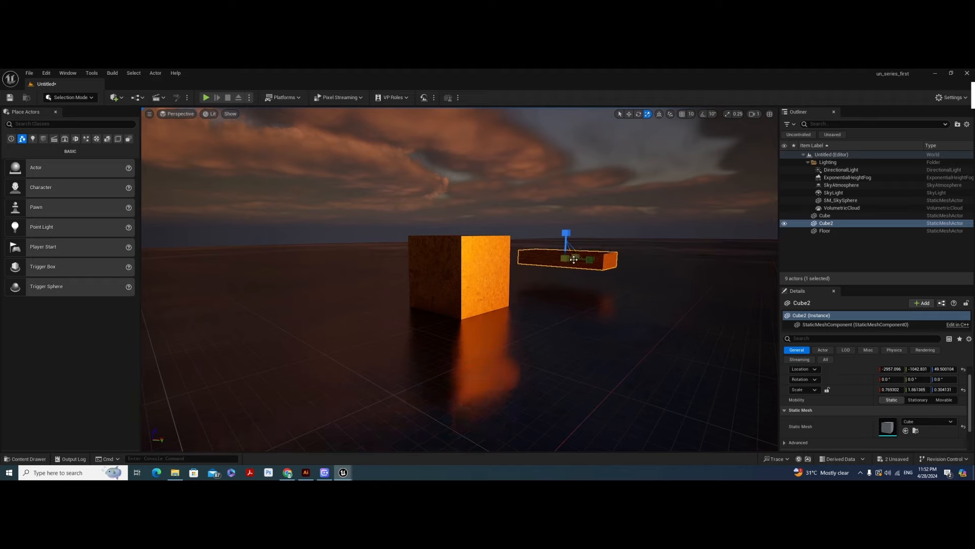
key("Delete")
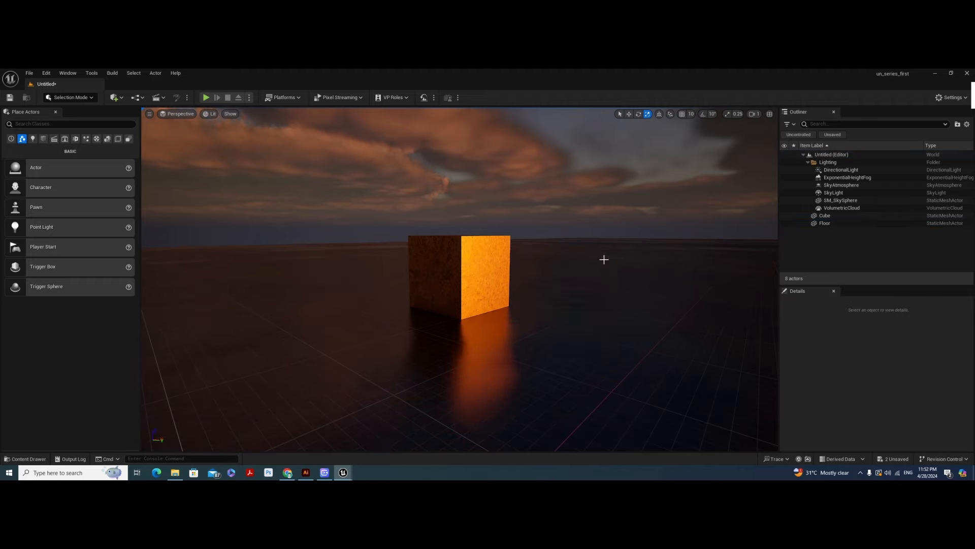
- Duplicate the gold cube straight upward so the copy sits above it at about Z 152
left_click(492, 246)
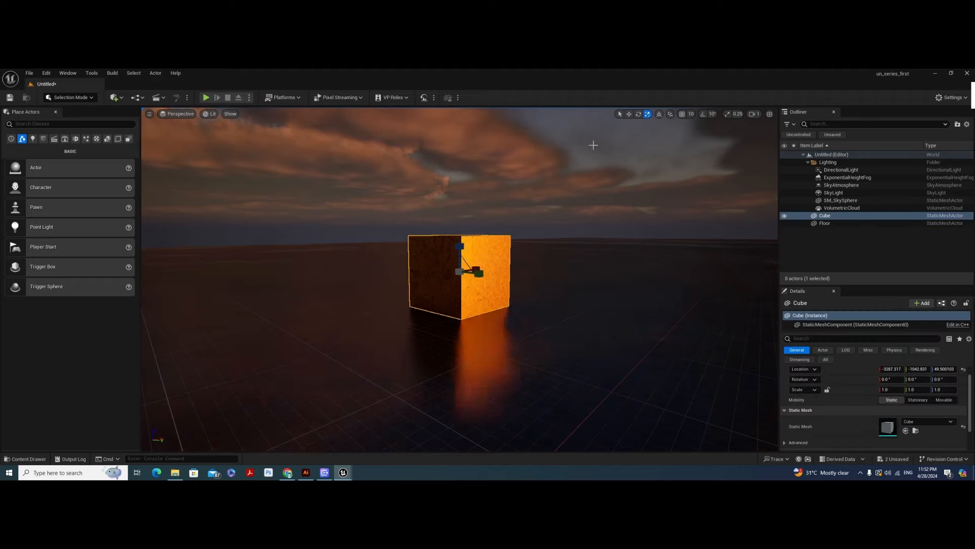
key("w")
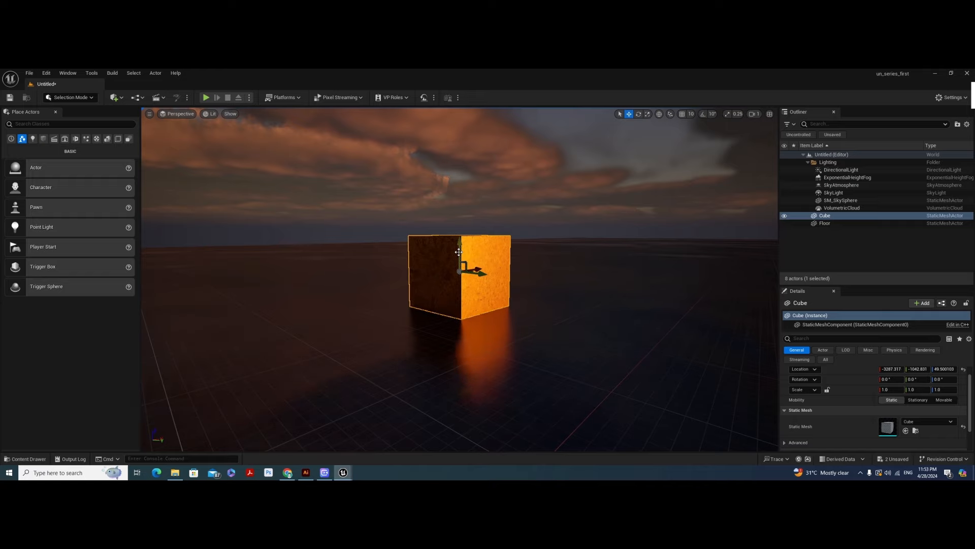
left_click_drag(459, 251, 474, 173, "alt")
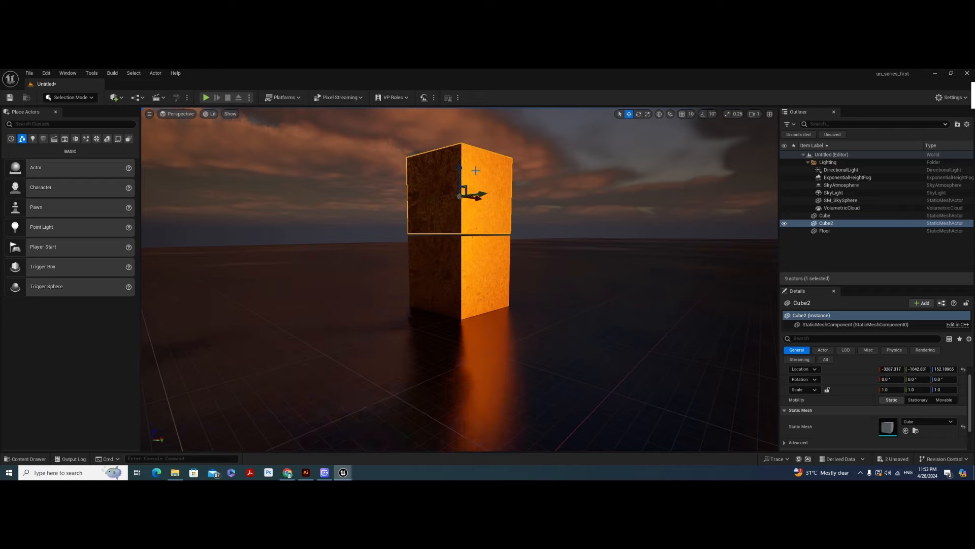
- Scale the upper cube into a slab of about 1.61 × 1.68 × 0.14 and lower it to about Z 116
left_click(647, 114)
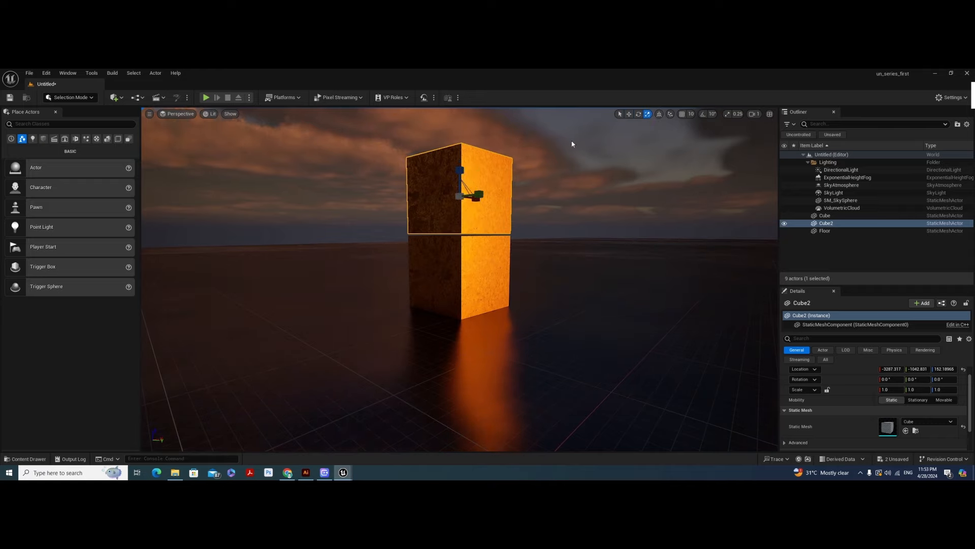
left_click_drag(460, 170, 424, 272)
left_click_drag(482, 199, 572, 162)
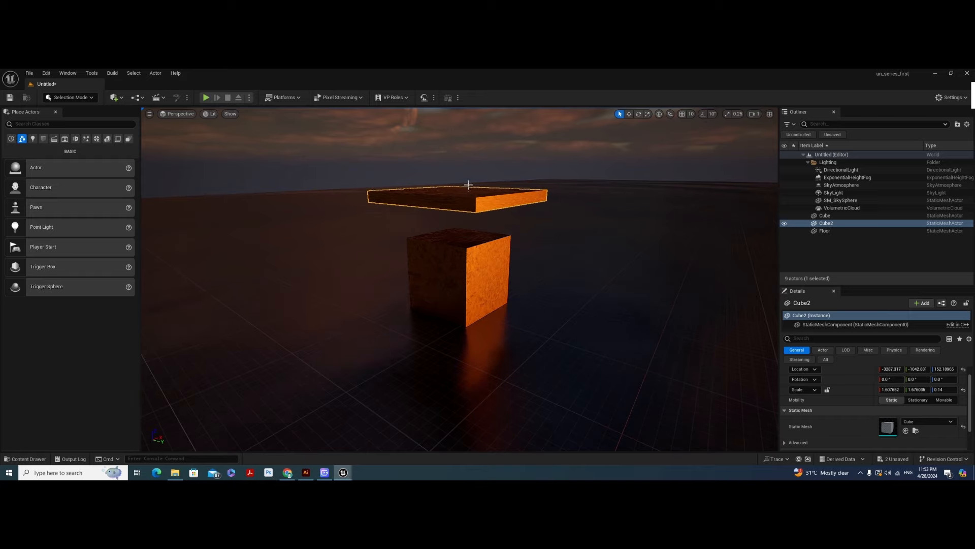
left_click(629, 114)
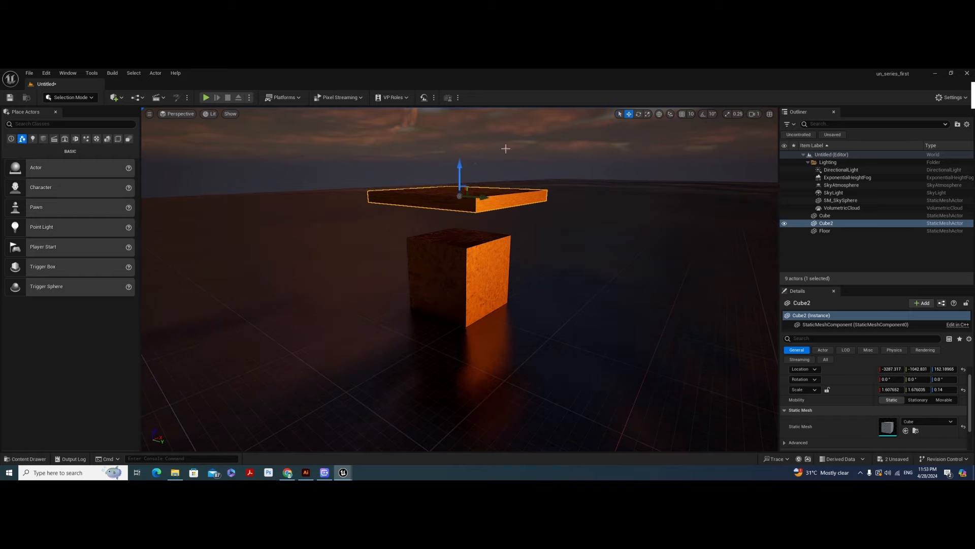
left_click_drag(458, 168, 452, 198)
- Duplicate the slab upward to about Z 137, leaving a small gap between the two slabs
left_click_drag(544, 322, 556, 289, "alt")
scroll(544, 322, "up", 5)
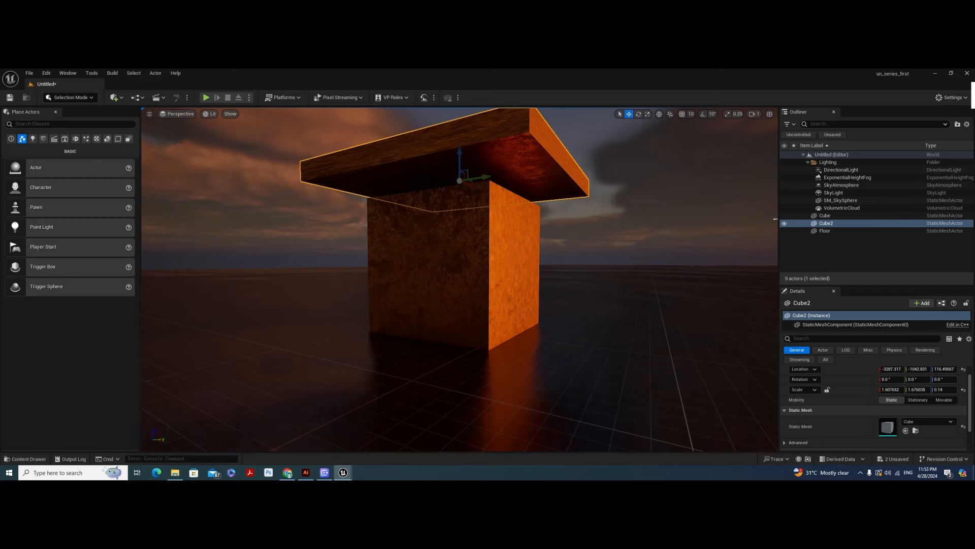
middle_click_drag(524, 325, 551, 264)
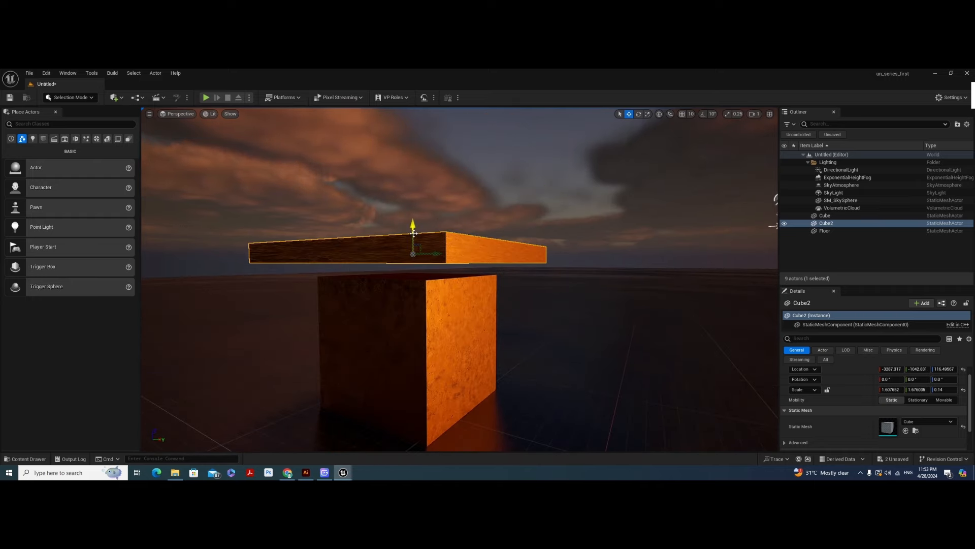
left_click_drag(413, 234, 418, 205, "alt")
left_click_drag(526, 308, 508, 316, "alt")
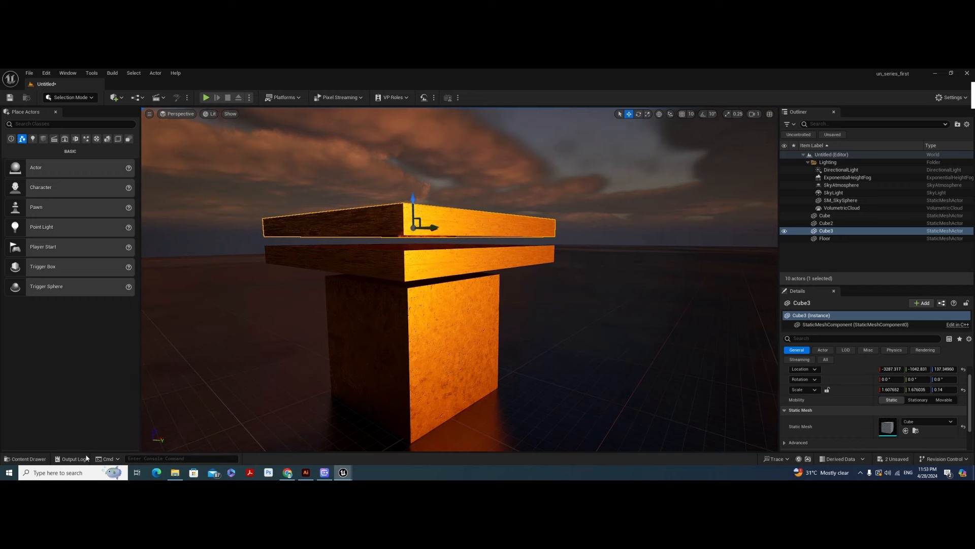
- Apply the M_Metal_Burnished_Steel material from the project content to the lower slab
left_click(27, 458)
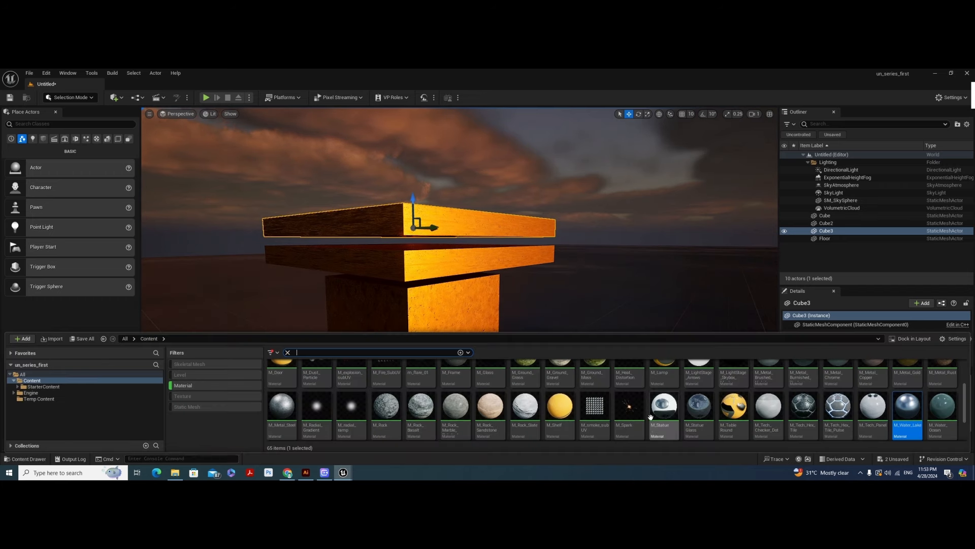
scroll(670, 415, "up", 2)
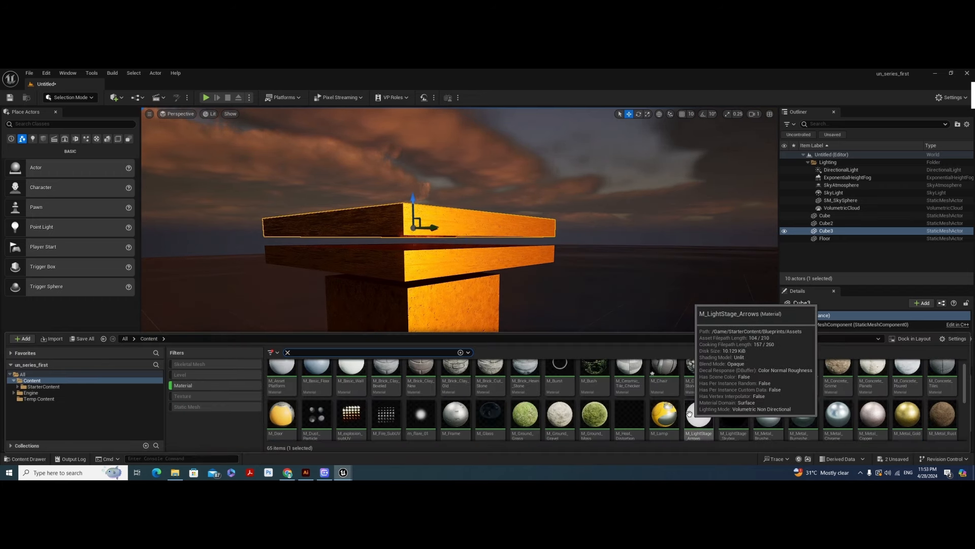
scroll(689, 413, "up", 1)
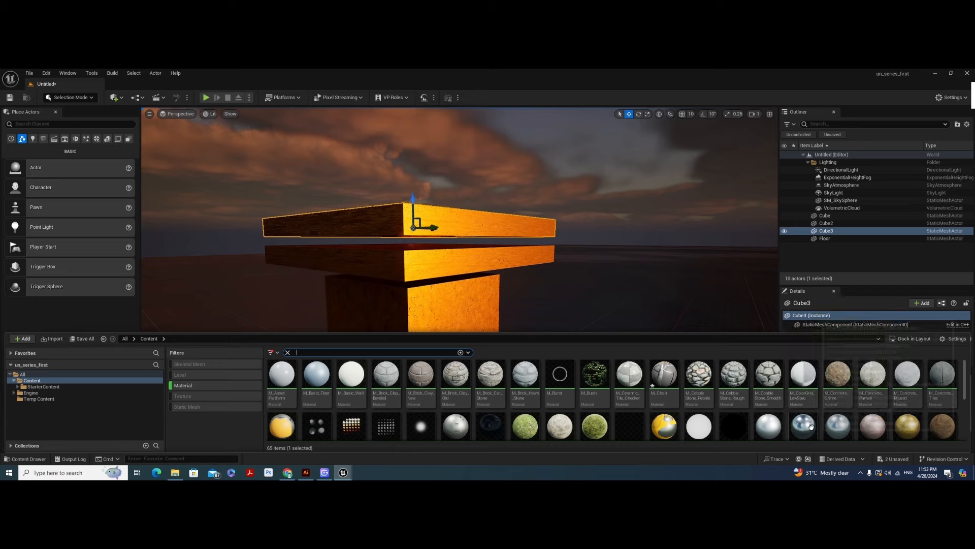
left_click_drag(812, 425, 477, 263)
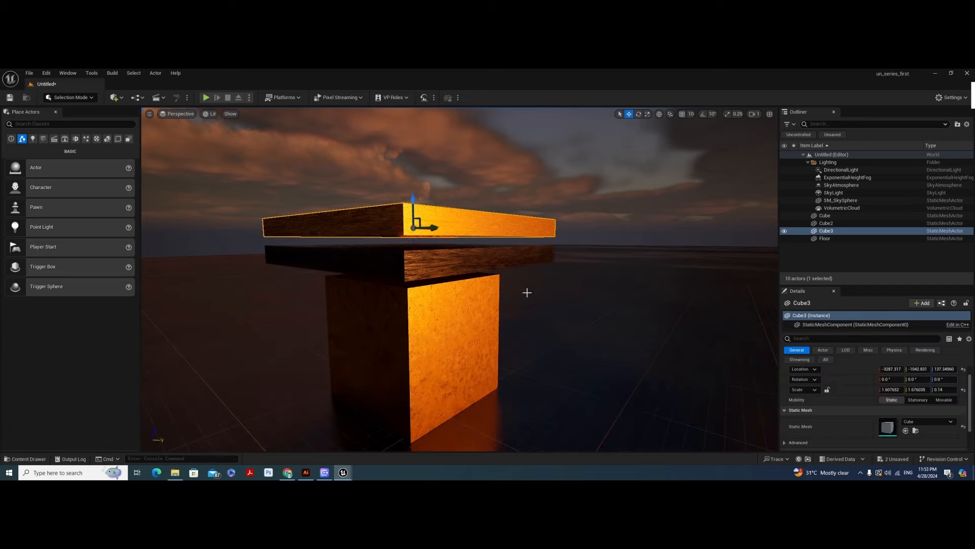
scroll(527, 292, "down", 5)
left_click_drag(524, 325, 584, 288, "alt")
- Duplicate the gold base cube and place the copy on the floor some distance behind the slab stack
left_click(447, 321)
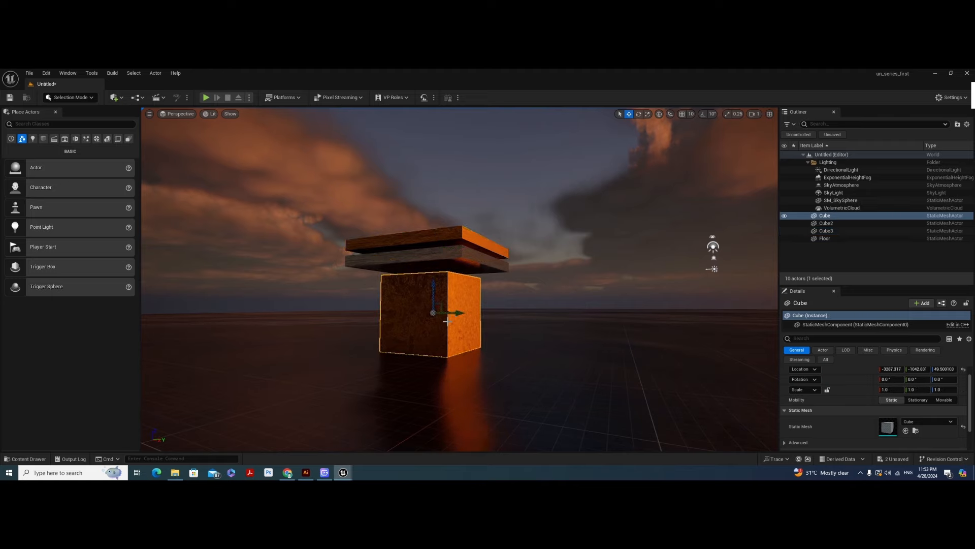
left_click_drag(466, 326, 424, 346, "alt")
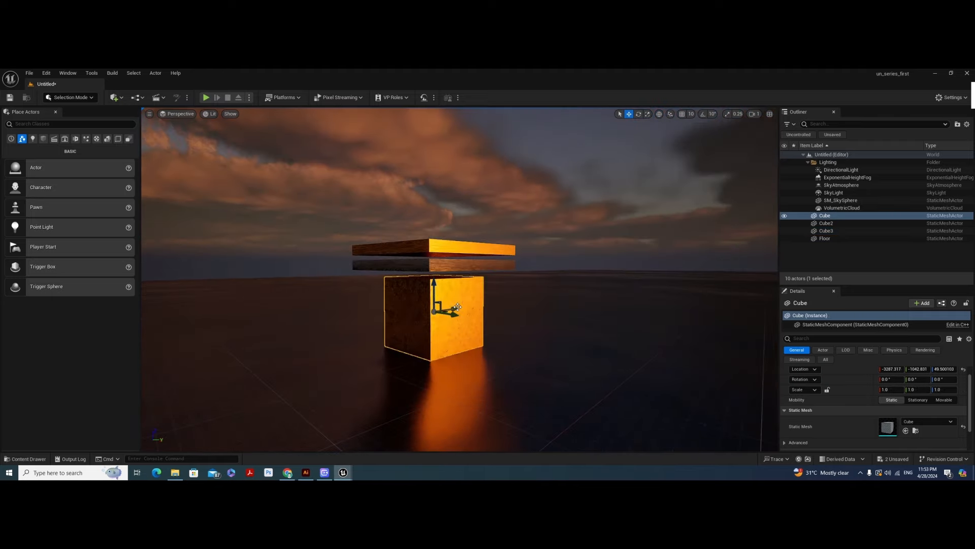
left_click_drag(455, 308, 610, 285)
left_click_drag(432, 330, 465, 304, "alt")
left_click(424, 334)
left_click_drag(593, 358, 586, 360, "alt")
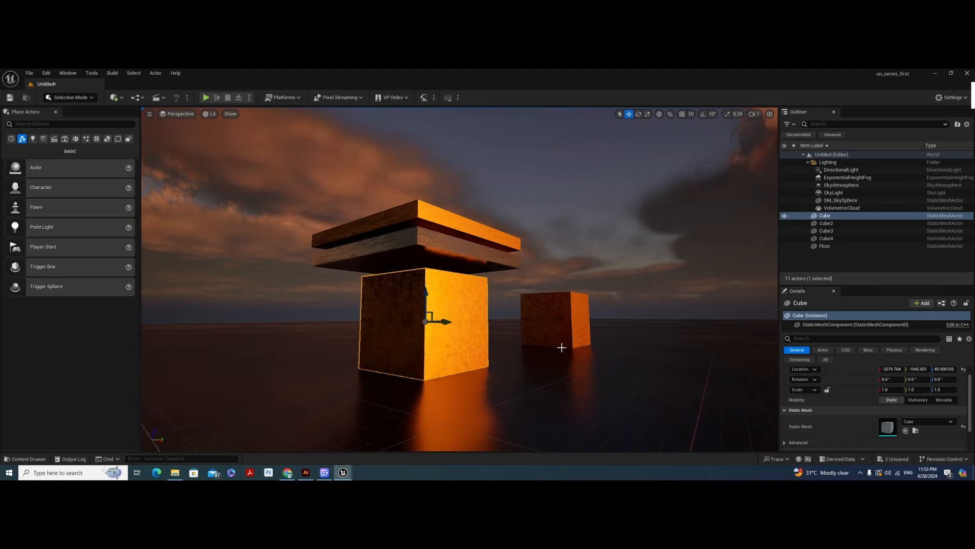
- Turn off the Material filter and search the project content for "par"
left_click(504, 187)
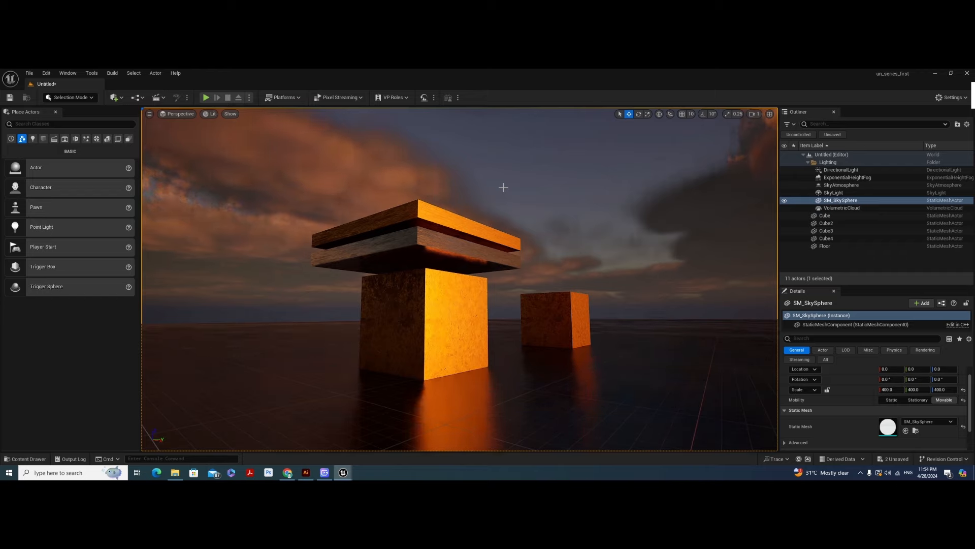
left_click(26, 459)
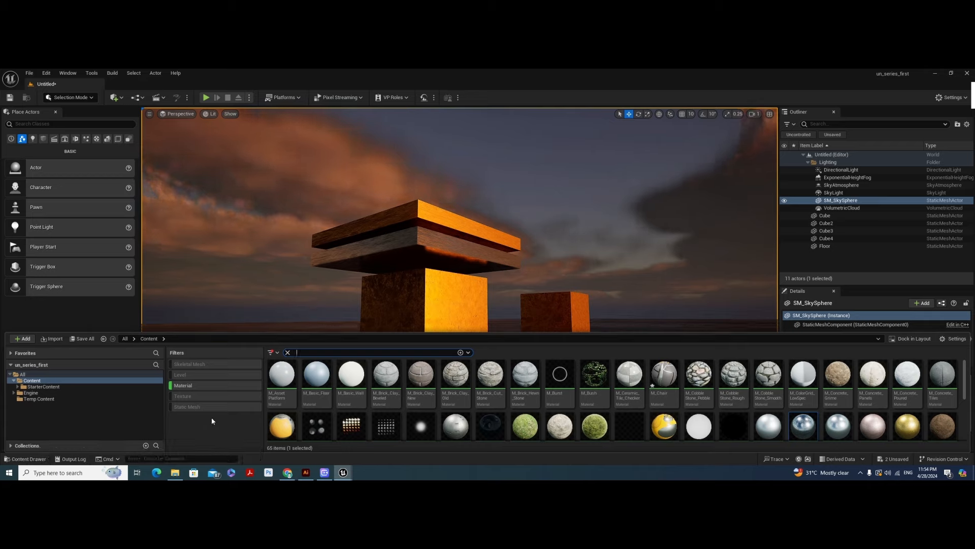
left_click(276, 352)
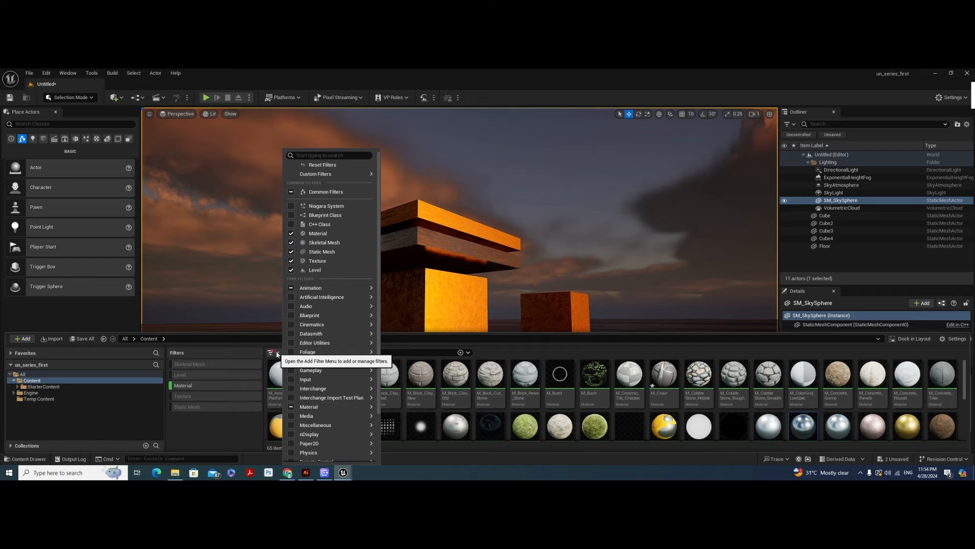
mouse_move(289, 335)
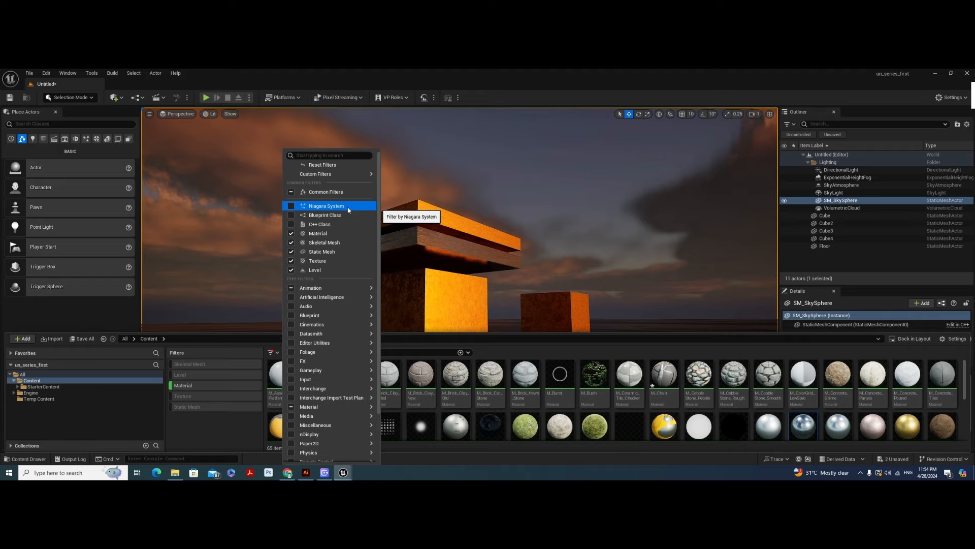
mouse_move(973, 95)
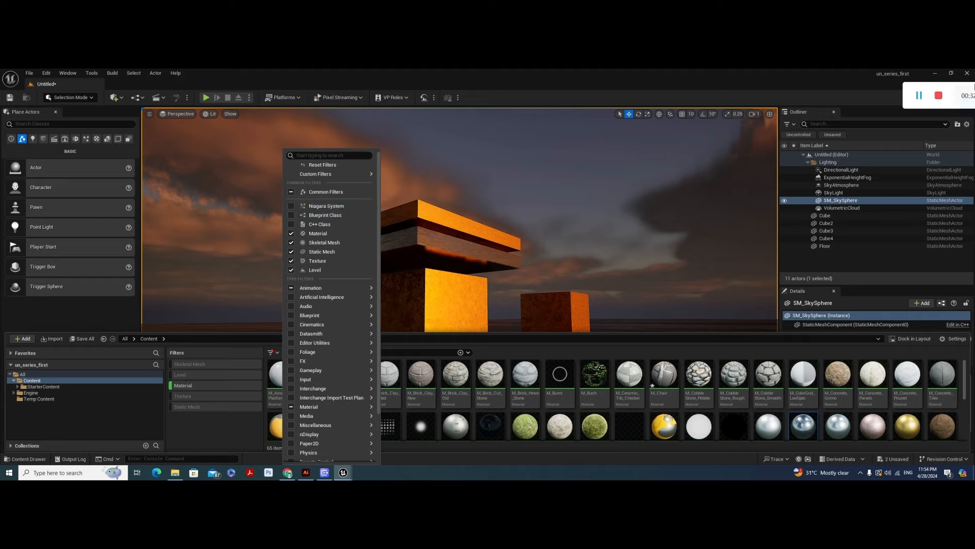
left_click(815, 97)
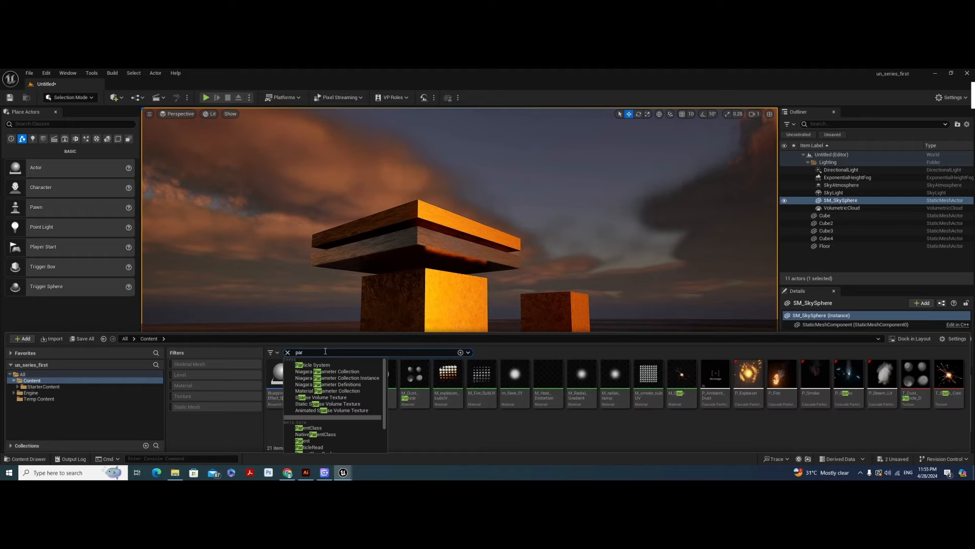
- Place the P_Fire particle effect from the project content on top of the rear cube
left_click(795, 418)
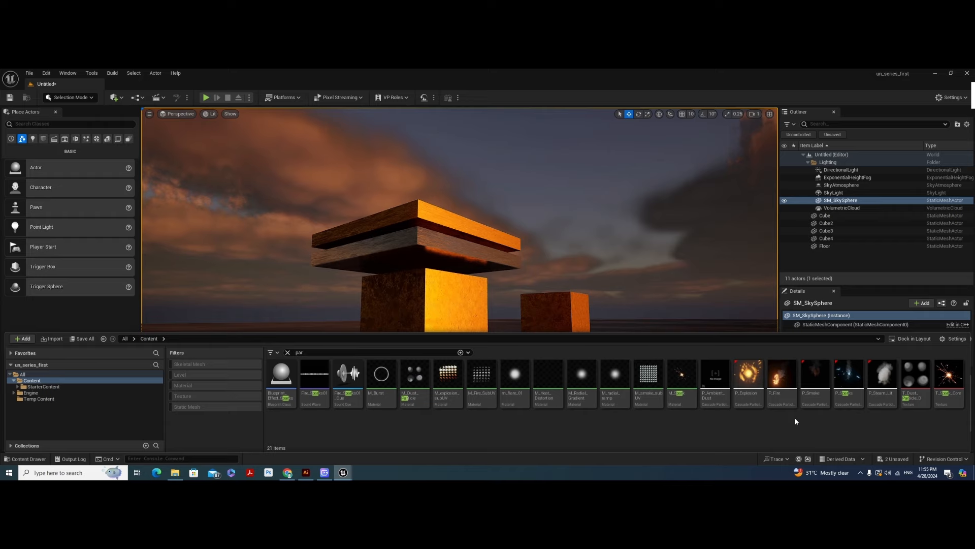
left_click(782, 382)
left_click_drag(783, 384, 621, 274)
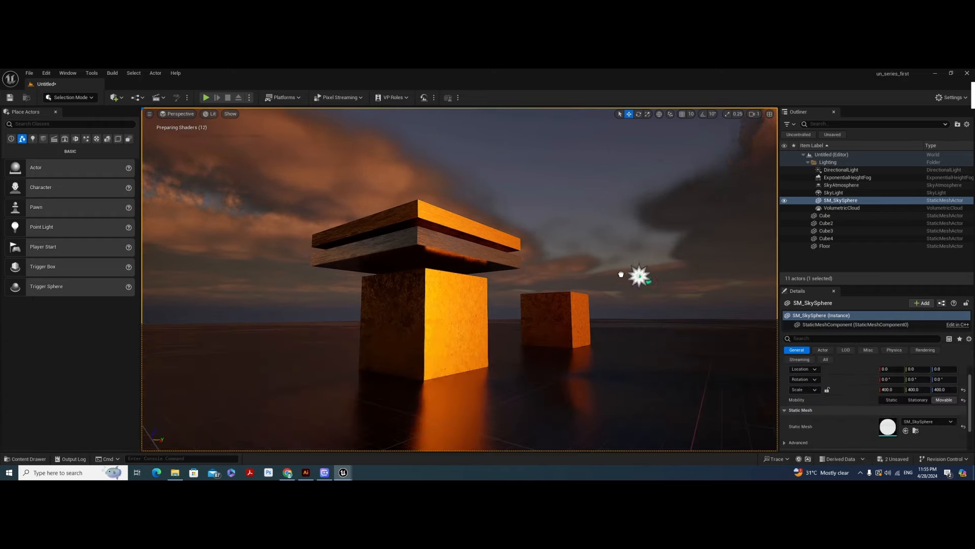
left_click_drag(554, 295, 554, 295)
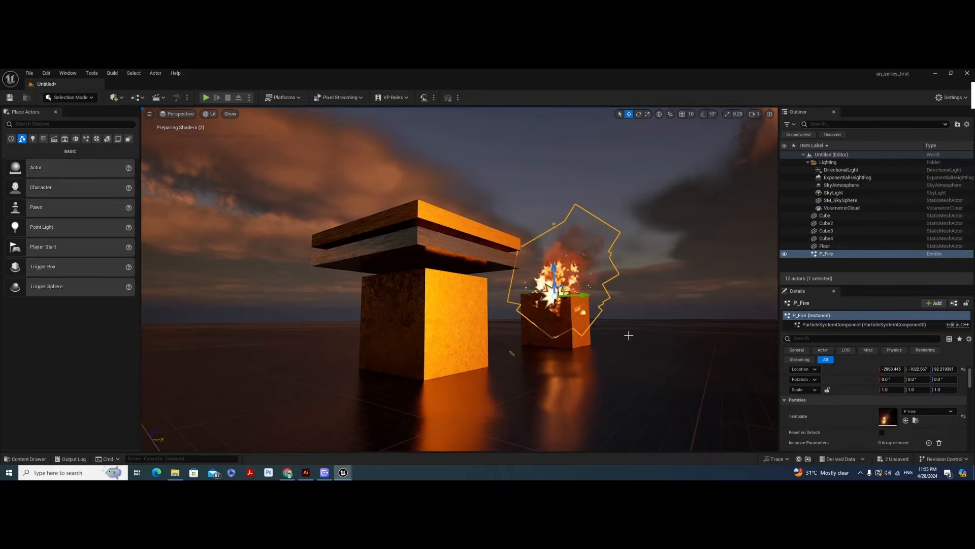
- Move the fire along the rear cube's top to about X -2904 and scale it uniformly to about 1.31
left_click_drag(629, 336, 536, 399, "alt")
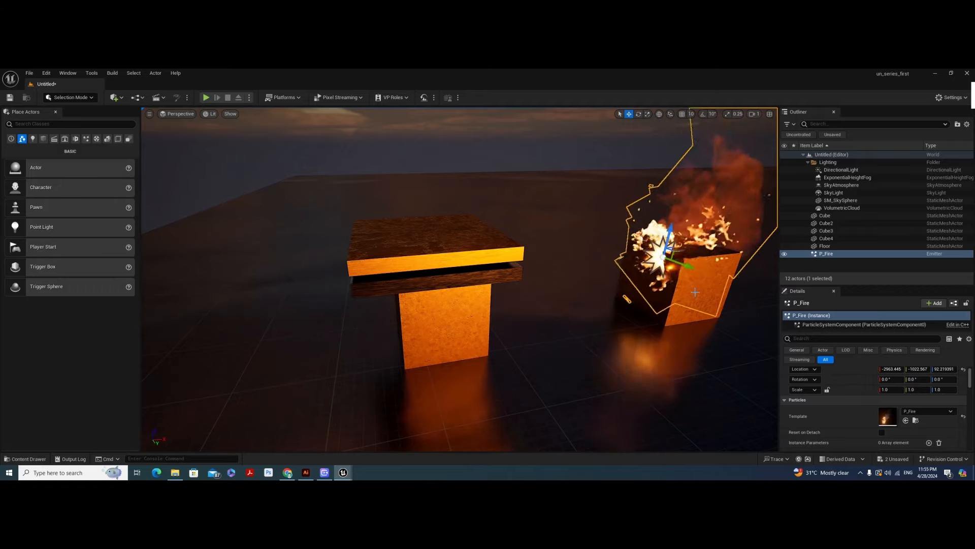
mouse_move(749, 281)
left_mouse_down()
mouse_move(780, 270)
mouse_move(749, 281)
left_mouse_up()
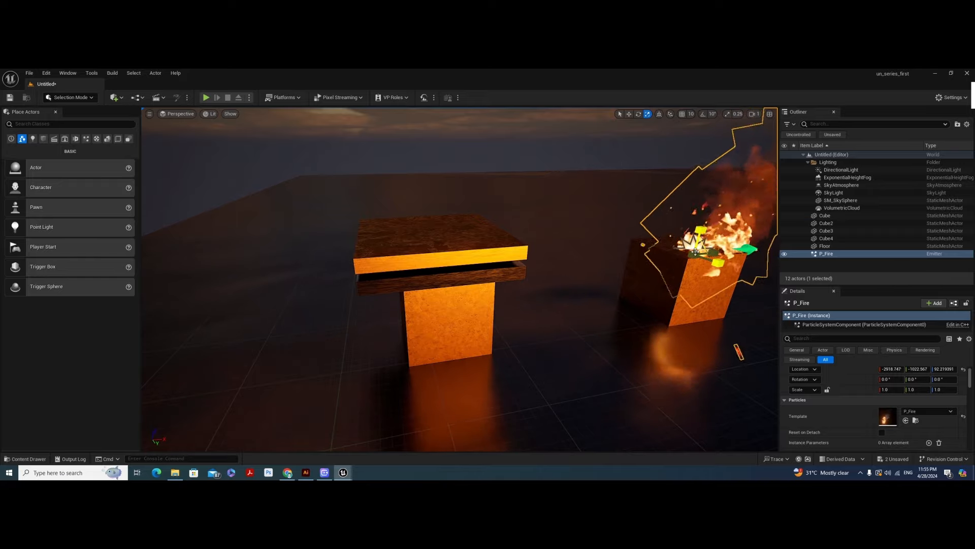
left_click_drag(706, 248, 731, 231)
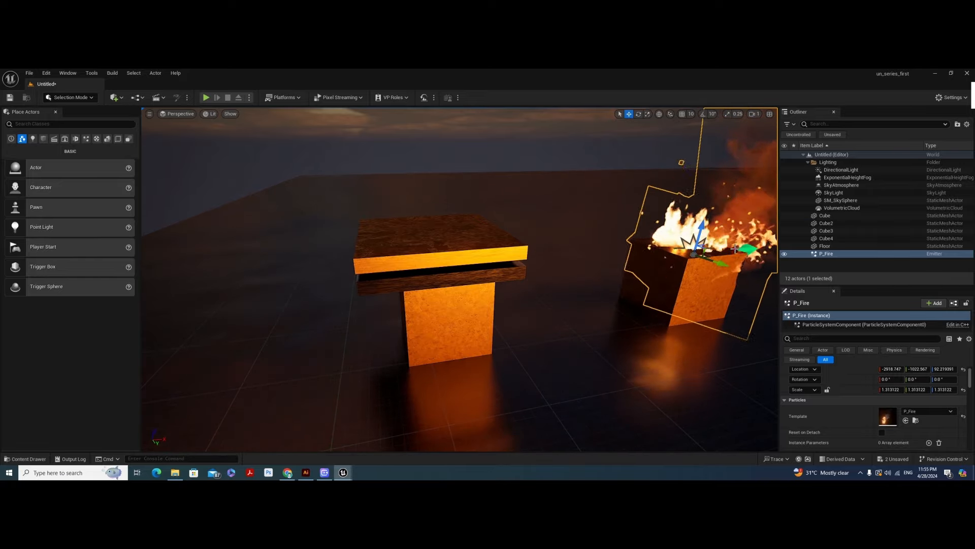
left_click_drag(723, 251, 732, 242)
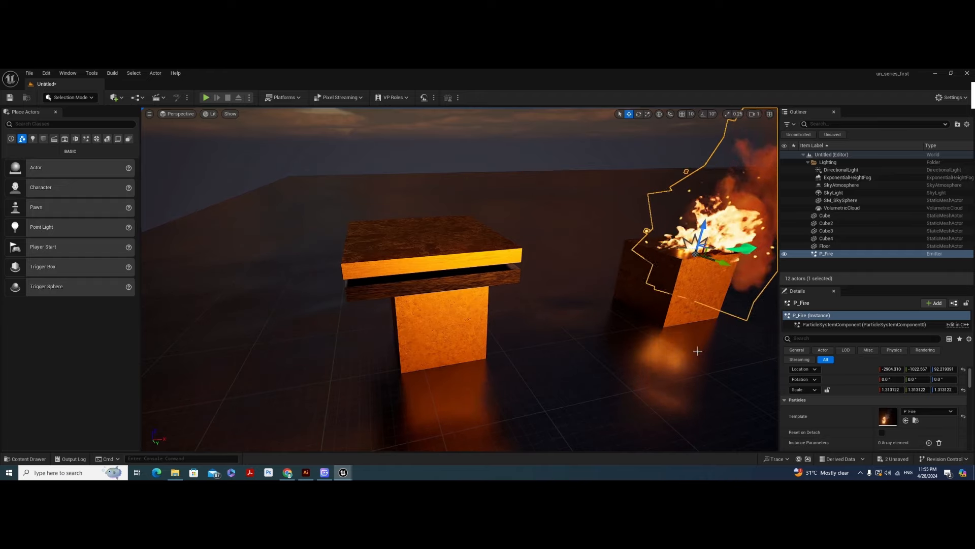
- Add the P_Smoke particle effect just above the fire on the rear cube, at about Z 177
left_click(558, 152)
left_click_drag(559, 152, 605, 115, "alt")
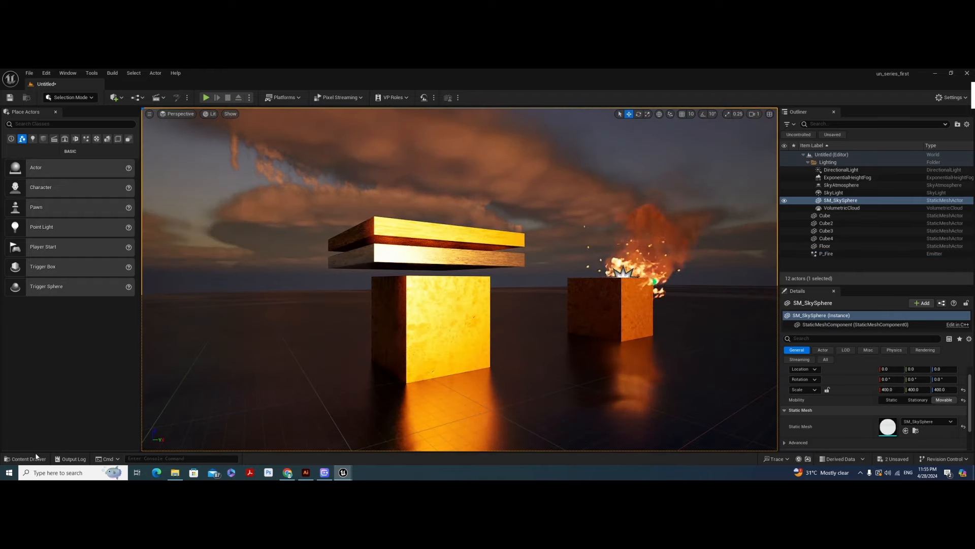
left_click(30, 459)
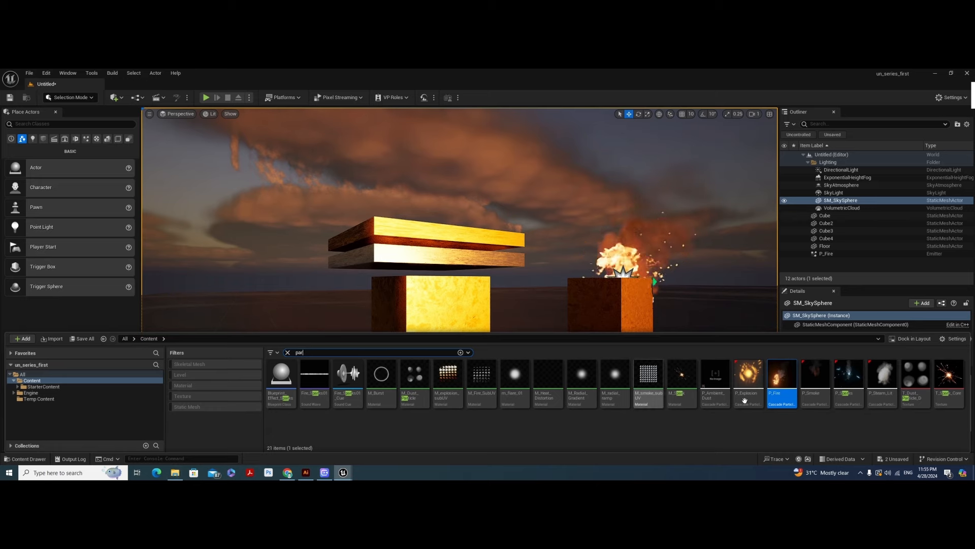
left_click_drag(823, 382, 620, 241)
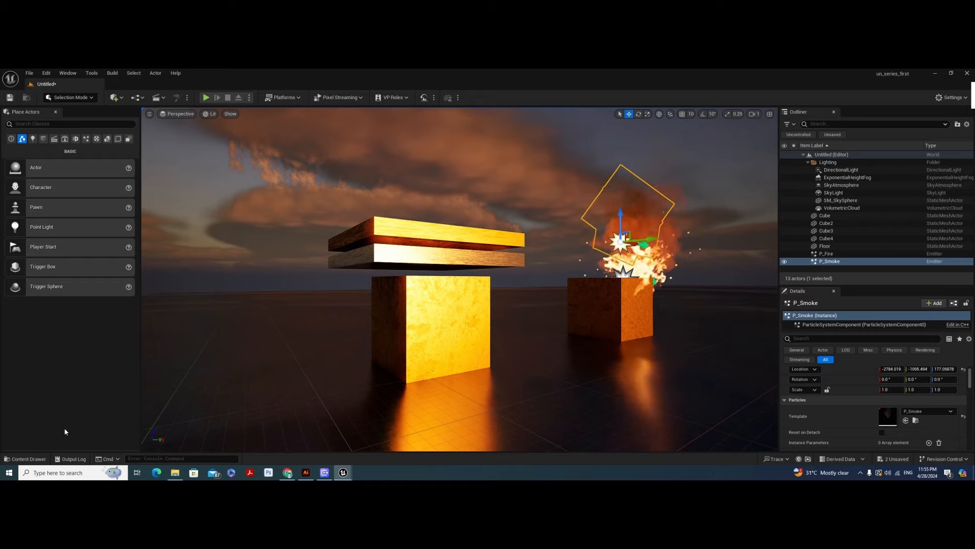
- Add the P_Sparks particle effect among the flames on the rear cube, at about Z 121
left_click(25, 459)
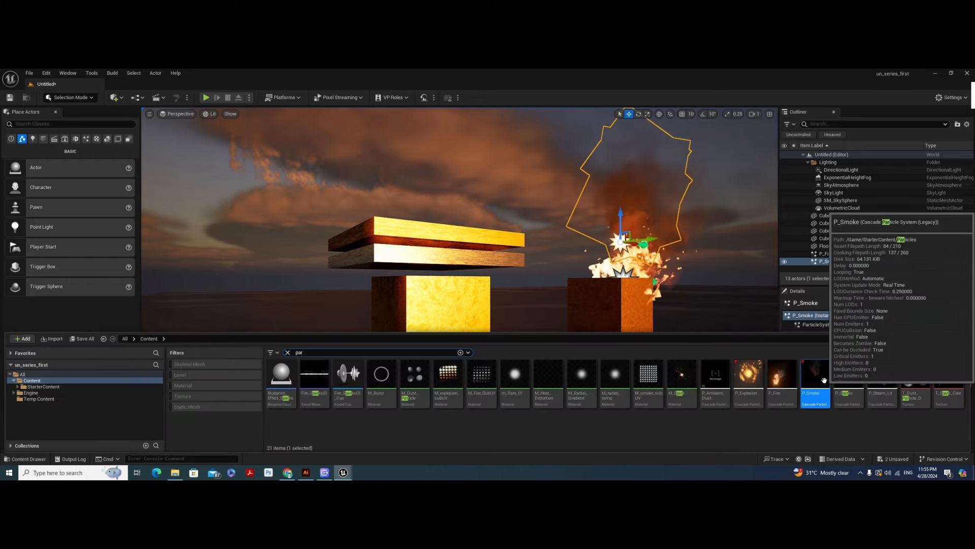
left_click_drag(848, 377, 626, 269)
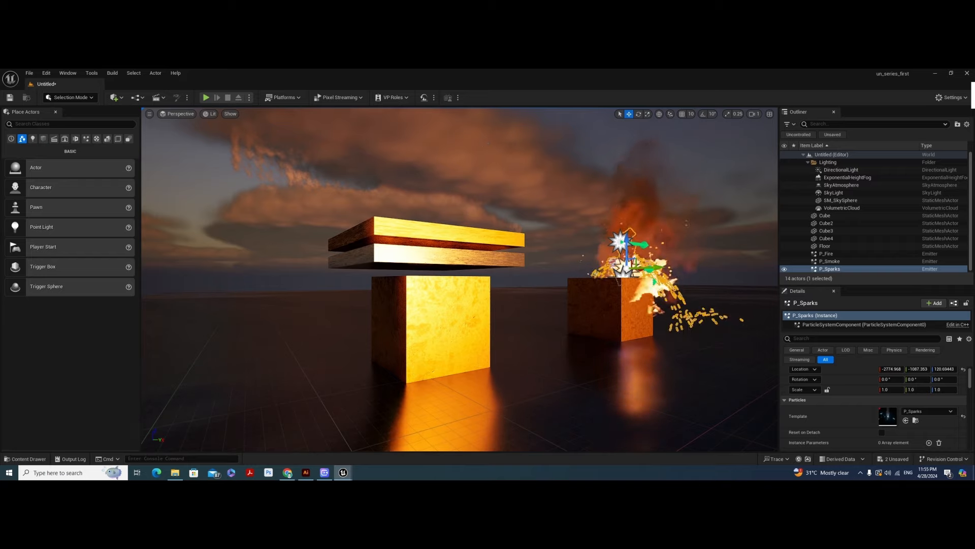
left_click(489, 146)
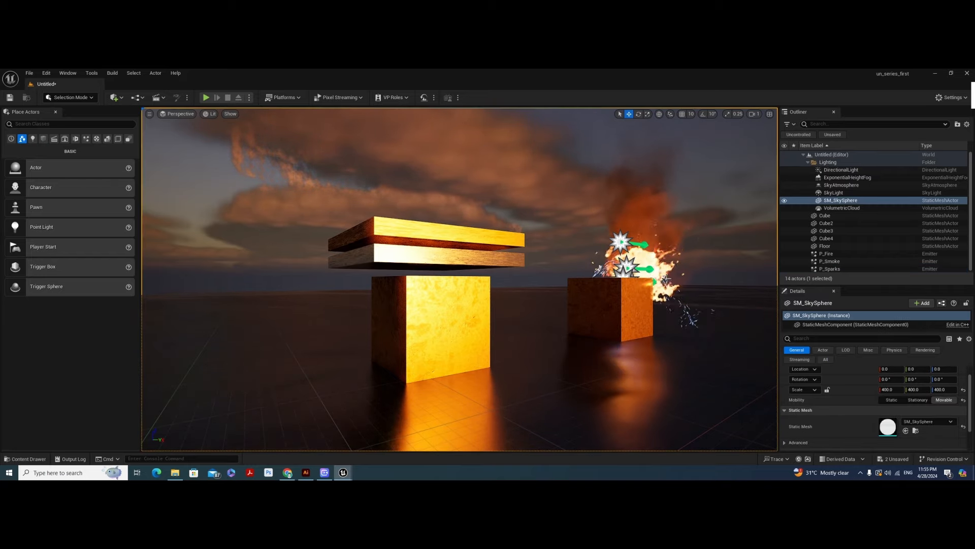
- Delete the SM_SkySphere actor from the level and select the P_Fire effect
left_click(840, 201)
key("Delete")
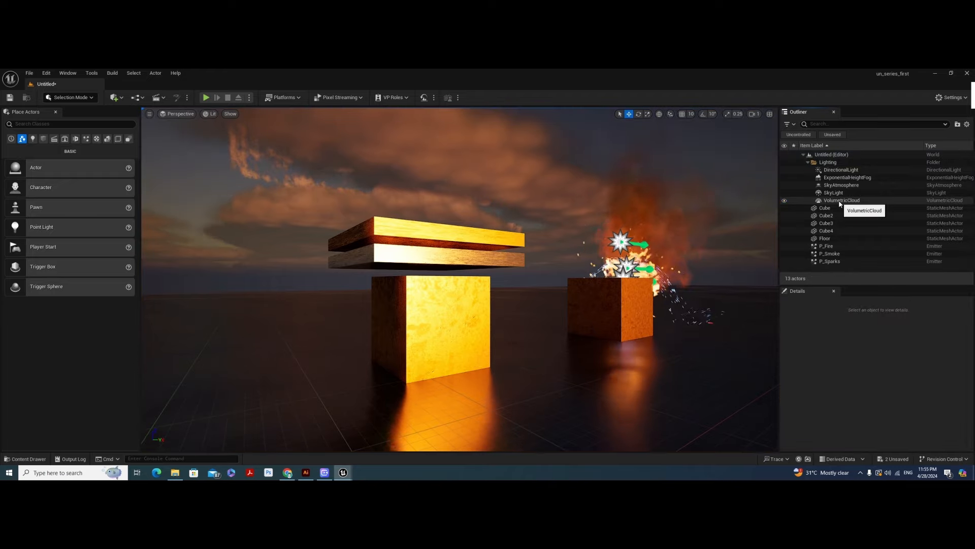
left_click(660, 279)
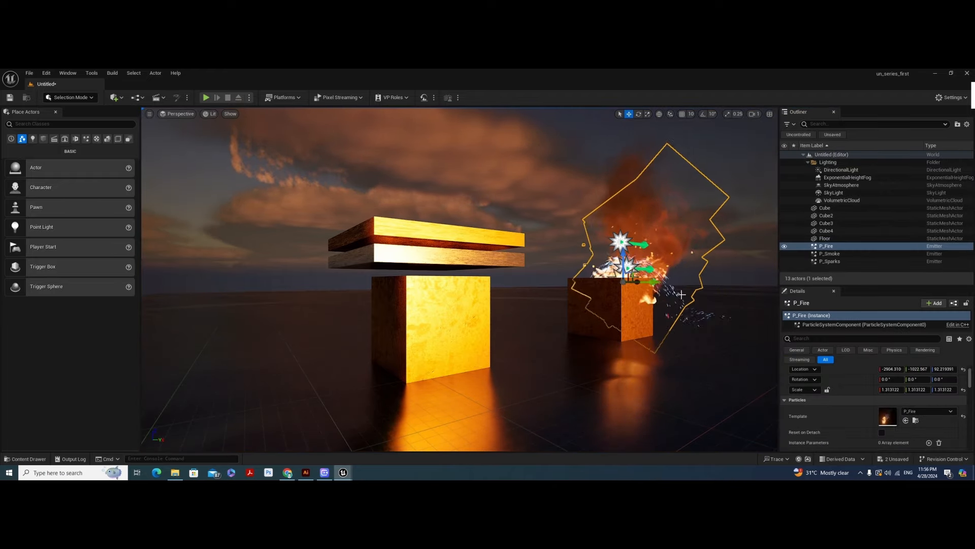
- Undo the deletion of the SM_SkySphere actor and the placement of the P_Sparks effect
key("ctrl+z")
key("ctrl+z")
key("ctrl+z")
key("ctrl+z")
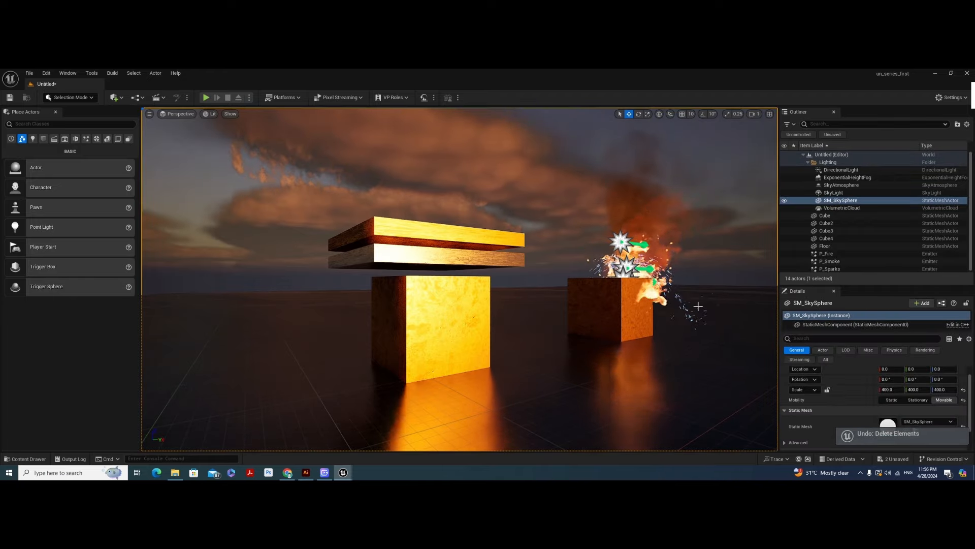
key("ctrl+z")
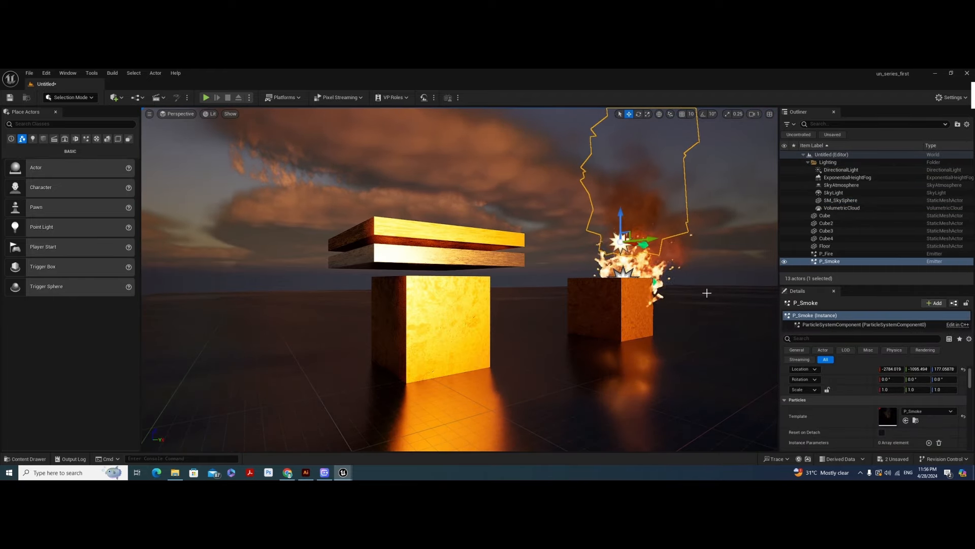
- Examine the slab stack and the burning cube from several angles and distances, including with editor icons hidden in game view
left_click(543, 181)
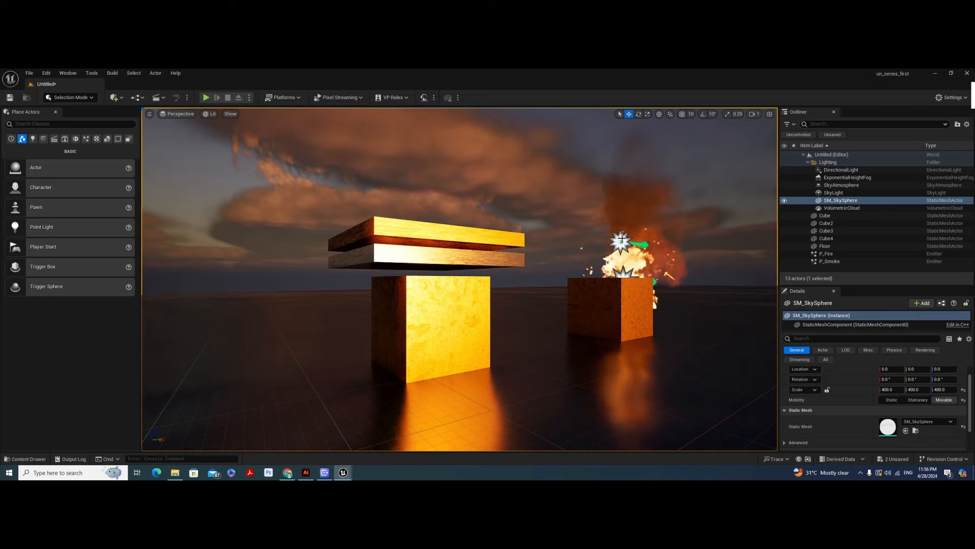
left_click(835, 192)
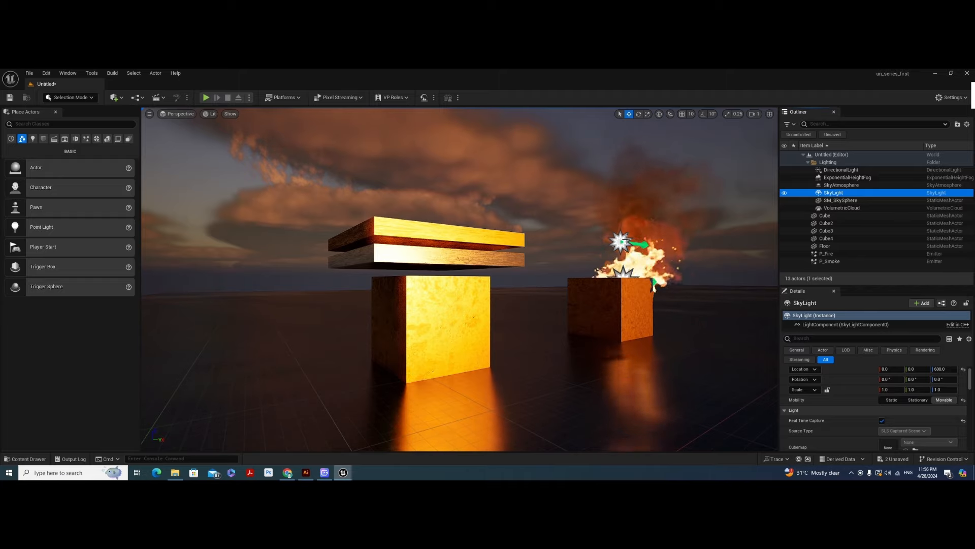
right_click_drag(684, 266, 712, 287)
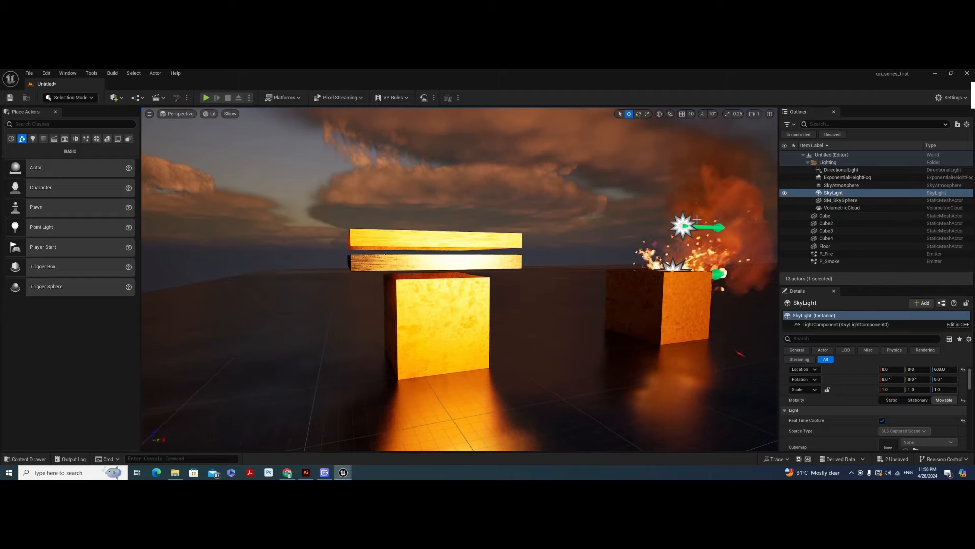
left_click_drag(711, 287, 738, 277, "alt")
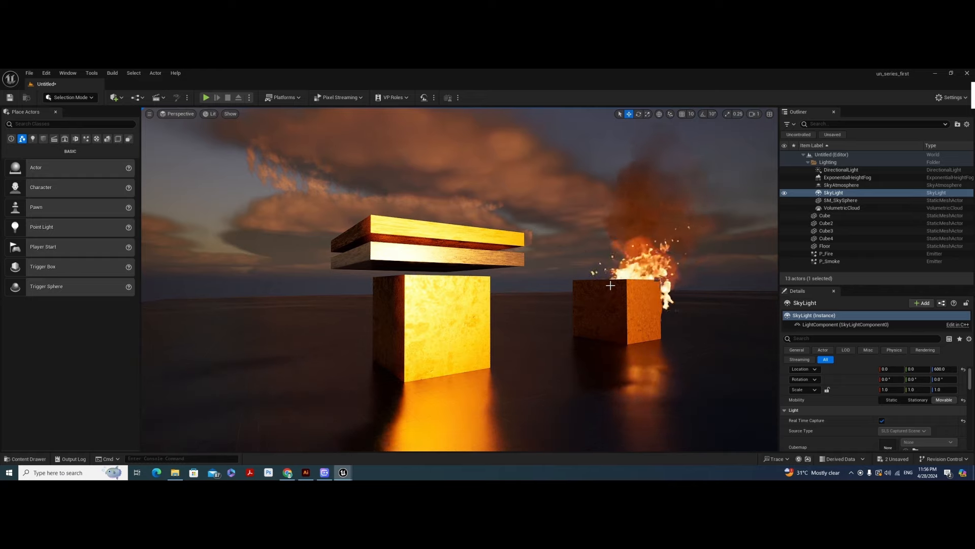
key("g")
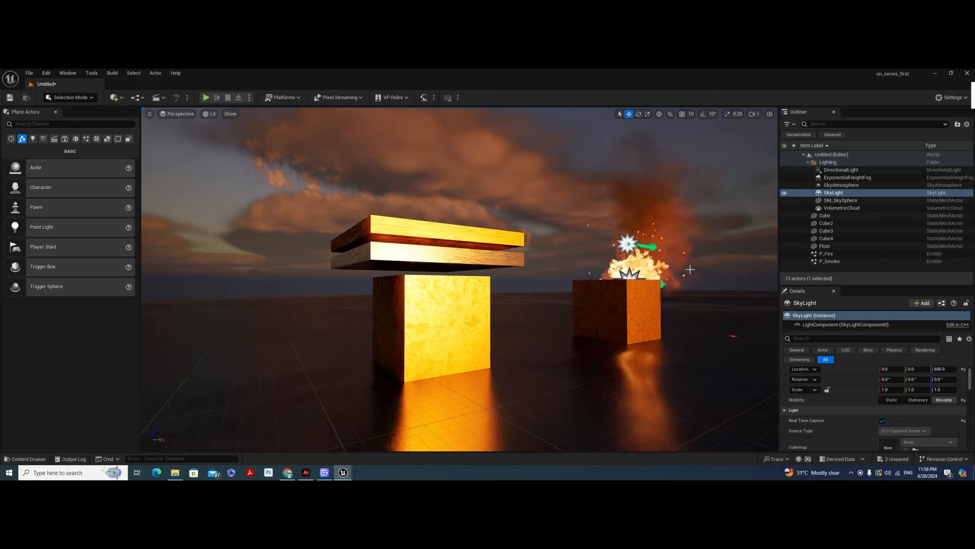
scroll(669, 267, "down", 3)
mouse_move(632, 290)
left_mouse_down("alt")
mouse_move(624, 295)
mouse_move(637, 298)
left_mouse_up("alt")
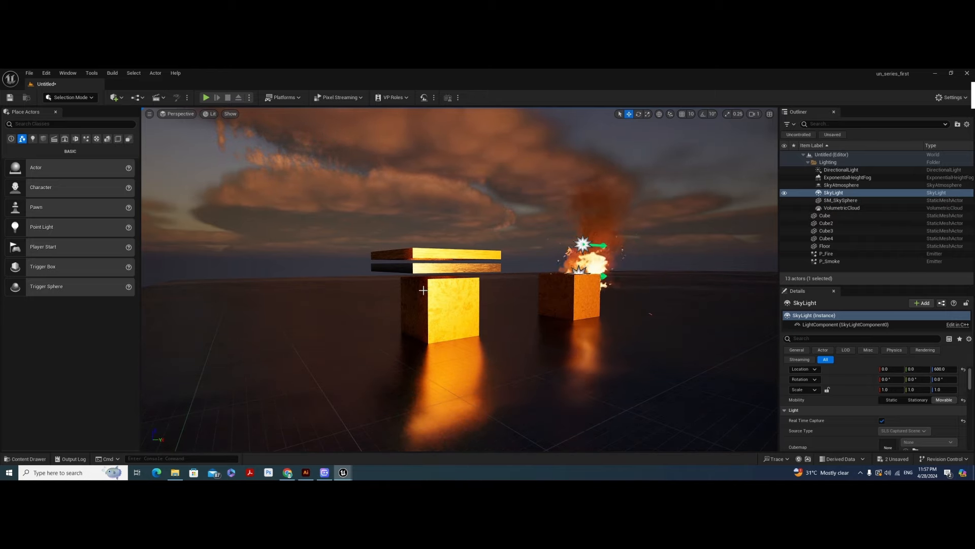
left_click_drag(436, 299, 470, 269, "alt")
scroll(436, 300, "up", 3)
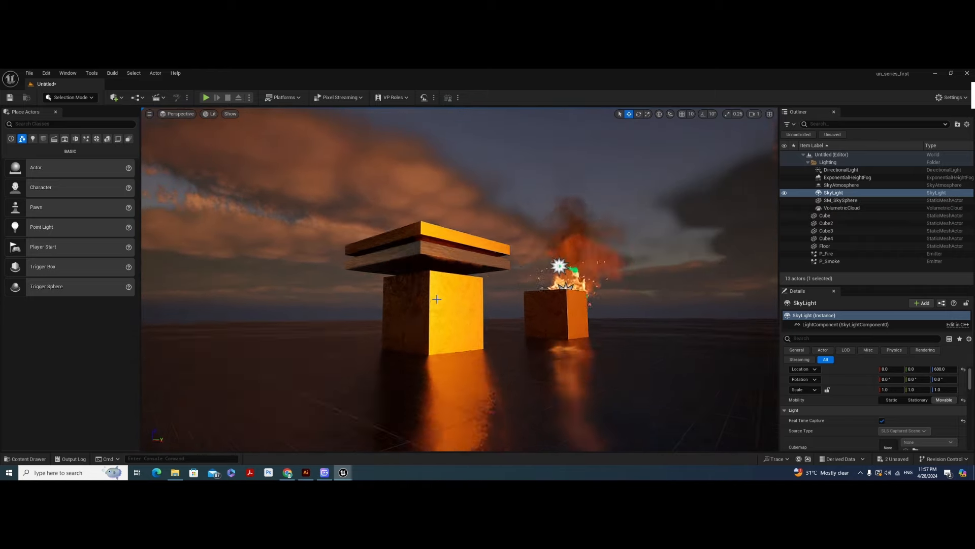